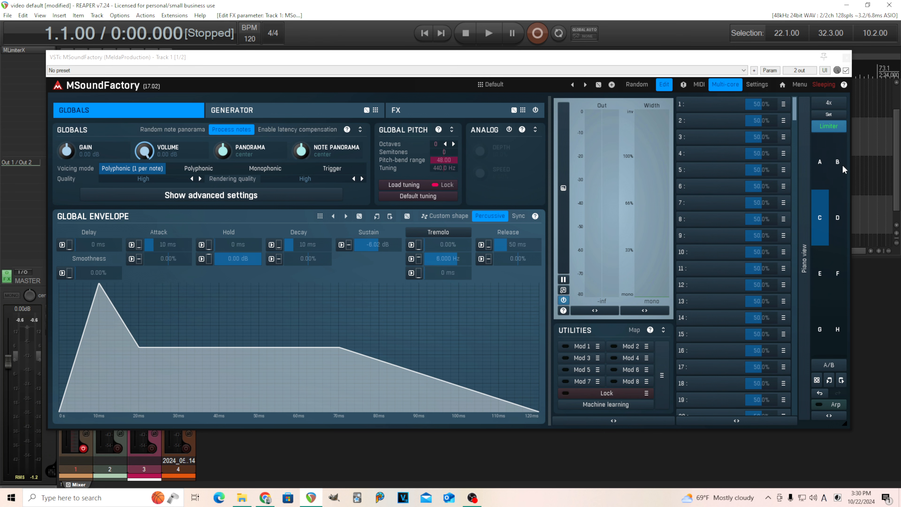
Step: Audition the finished Braam preset stored in slot B, and return to the default preset in slot C
left_click(841, 168)
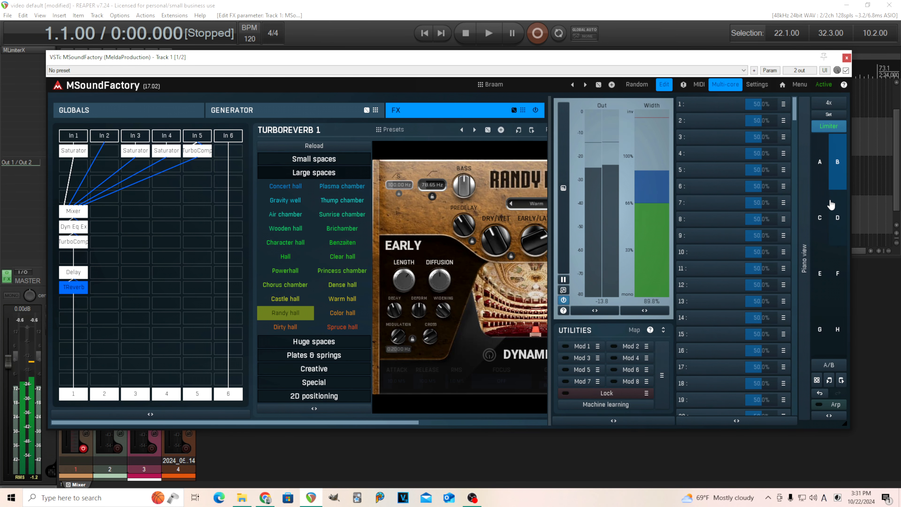
left_click(821, 216)
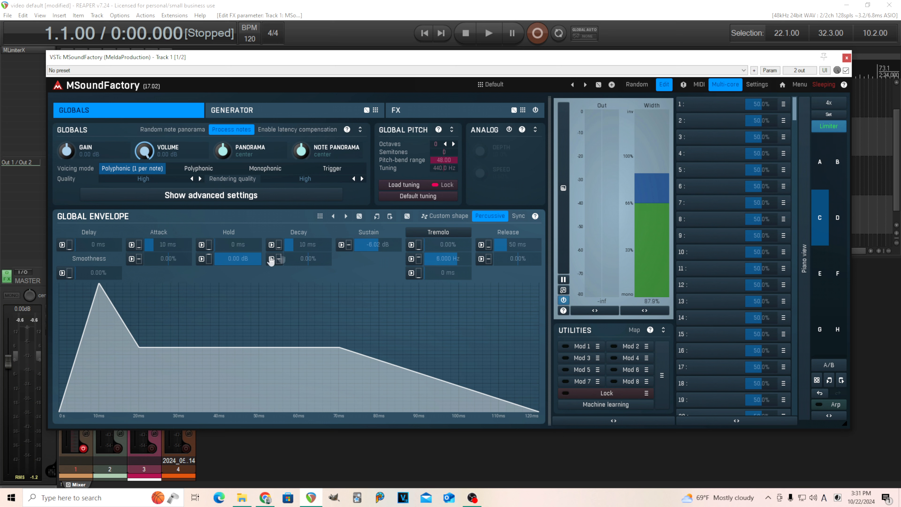
Step: Raise the global envelope's sustain to 0.00 dB and set the voicing mode to Monophonic
left_click_drag(362, 250, 367, 184)
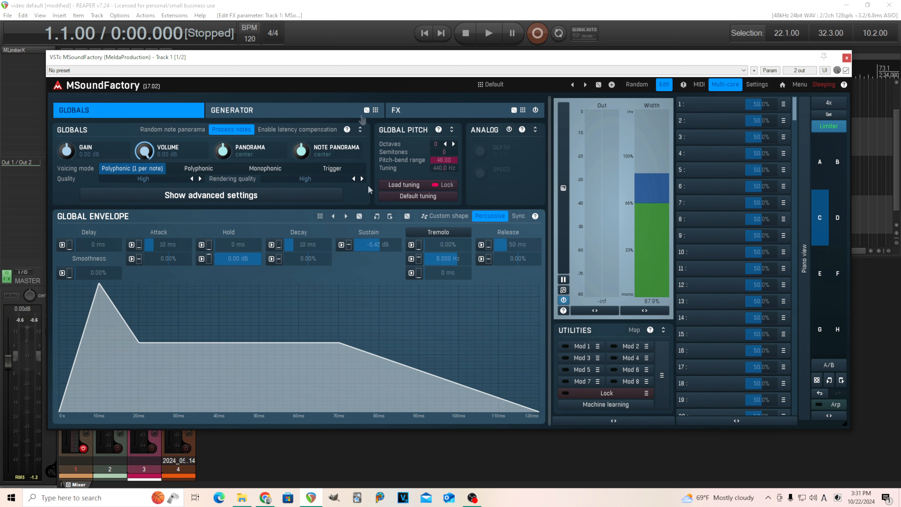
left_click_drag(376, 244, 376, 213)
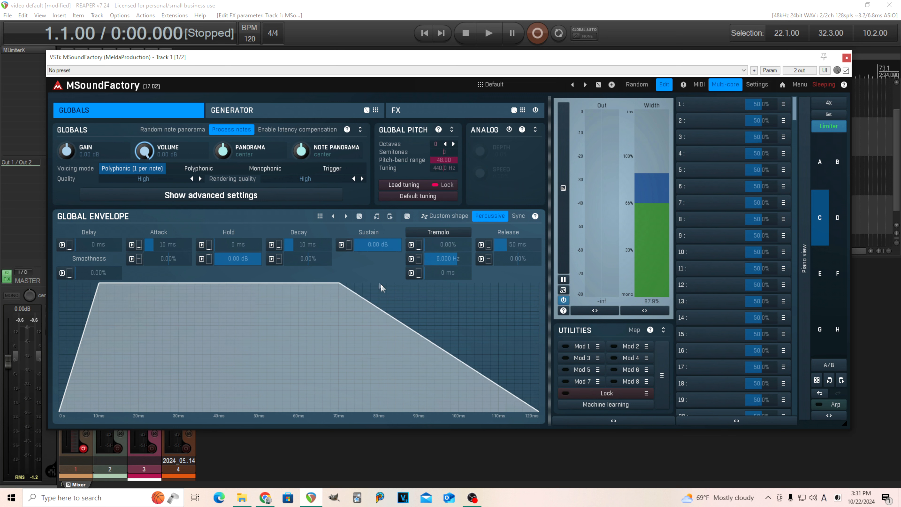
left_click(264, 169)
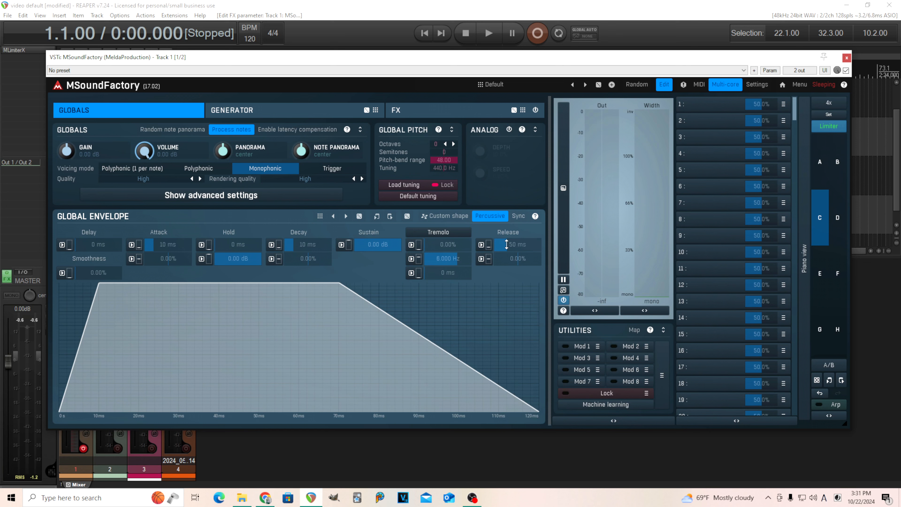
Step: Set the global envelope's release to 500 ms
double_click(506, 244)
left_click(491, 309)
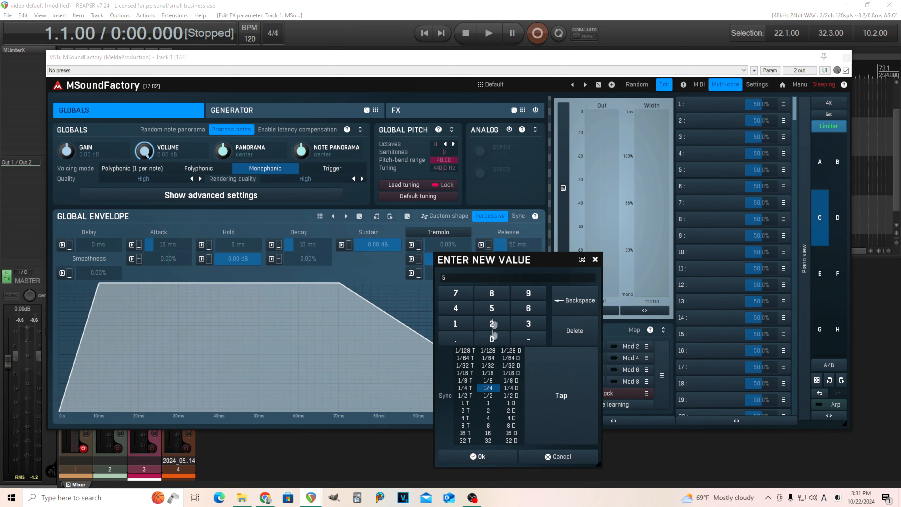
double_click(491, 338)
left_click(491, 461)
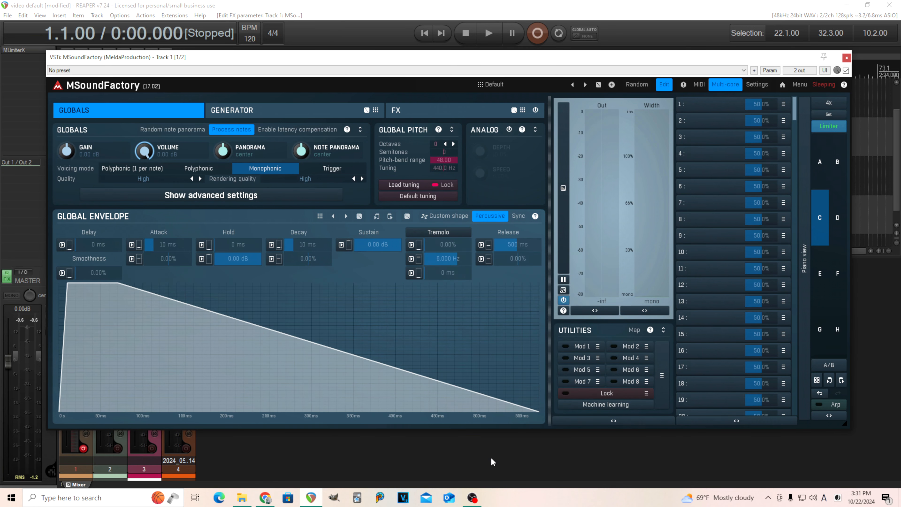
Step: Add a Drum Synthesizer4NN generator in the first slot of column 1 and enable its Auto-restart triggering
left_click(275, 111)
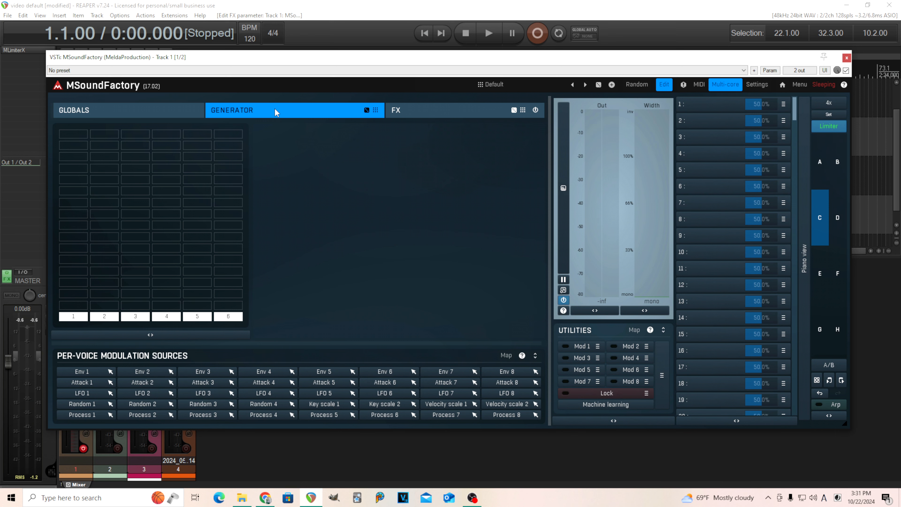
left_click(75, 136)
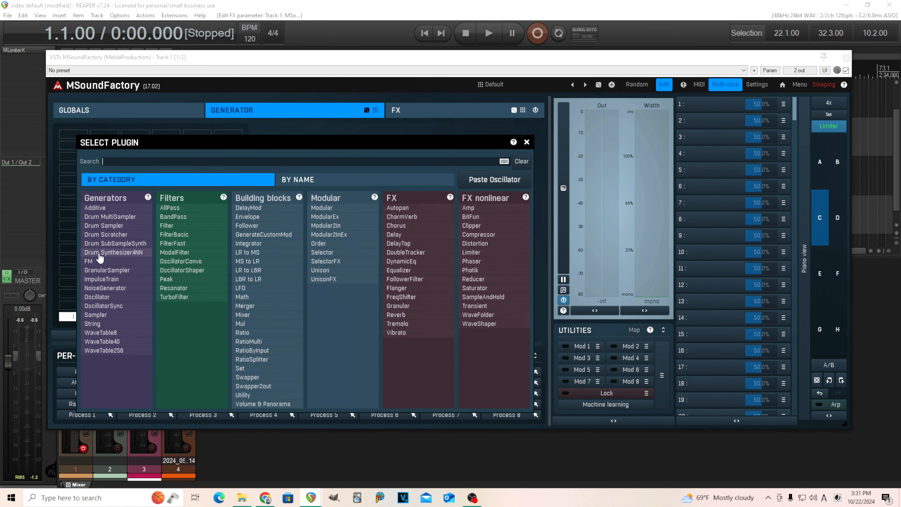
left_click(119, 257)
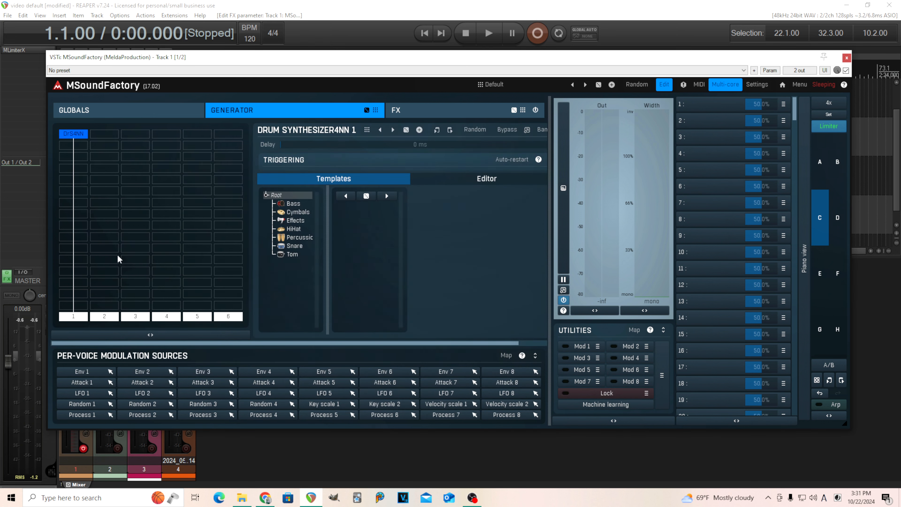
left_click_drag(476, 343, 520, 337)
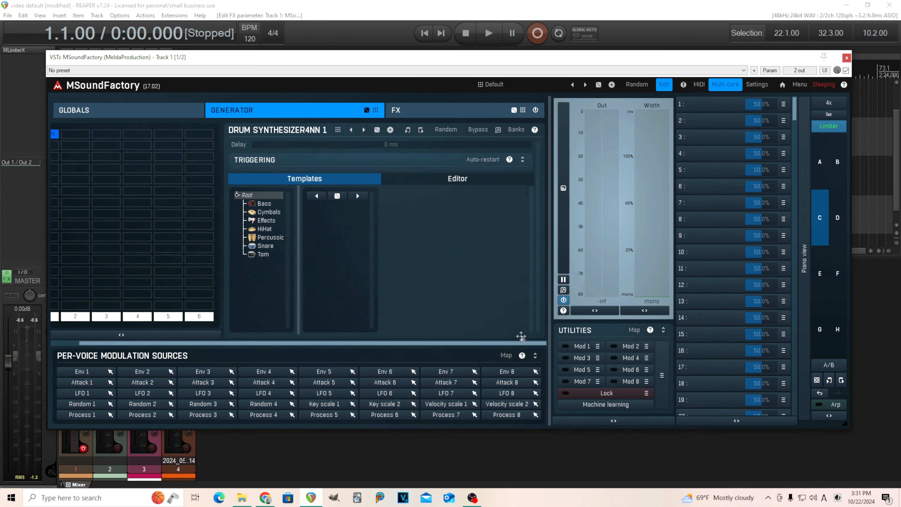
left_click(489, 160)
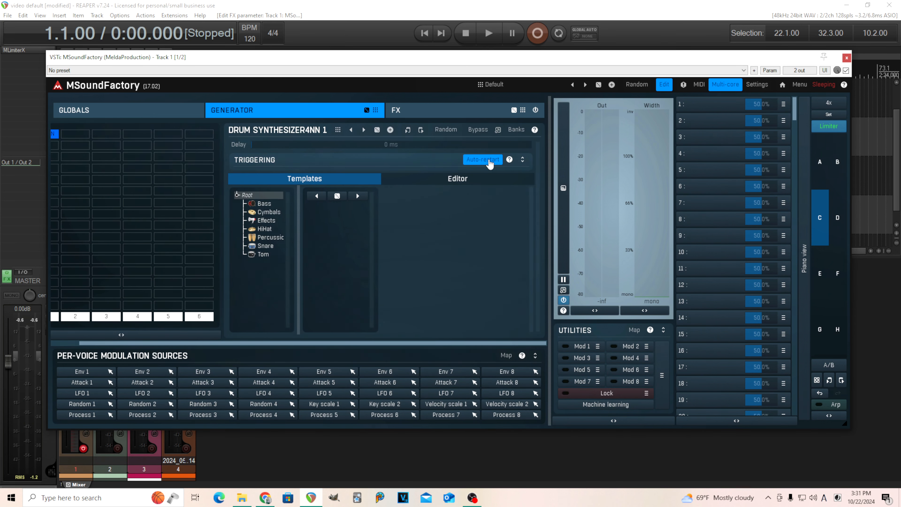
Step: Open the drum synthesizer's editor in its own window and slope oscillator 1's frequency from about 467 Hz to 20 Hz over 1021 ms
left_click(455, 179)
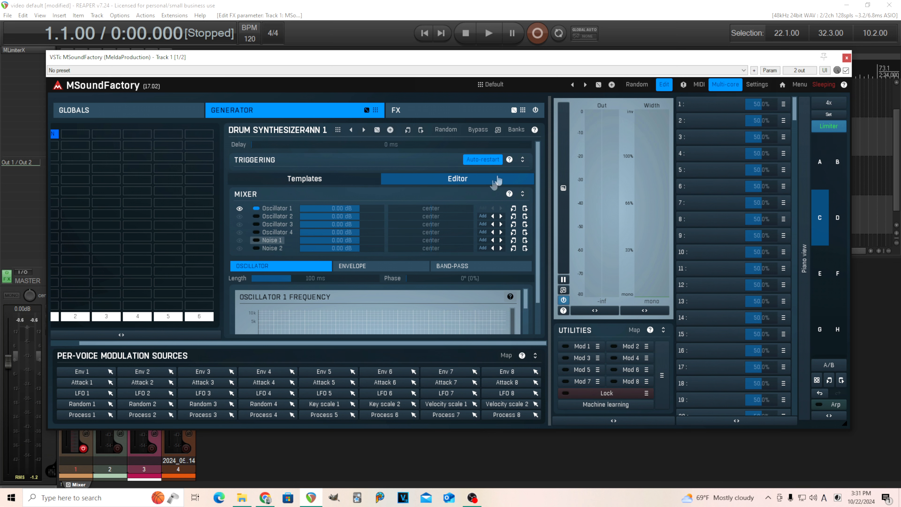
left_click(498, 129)
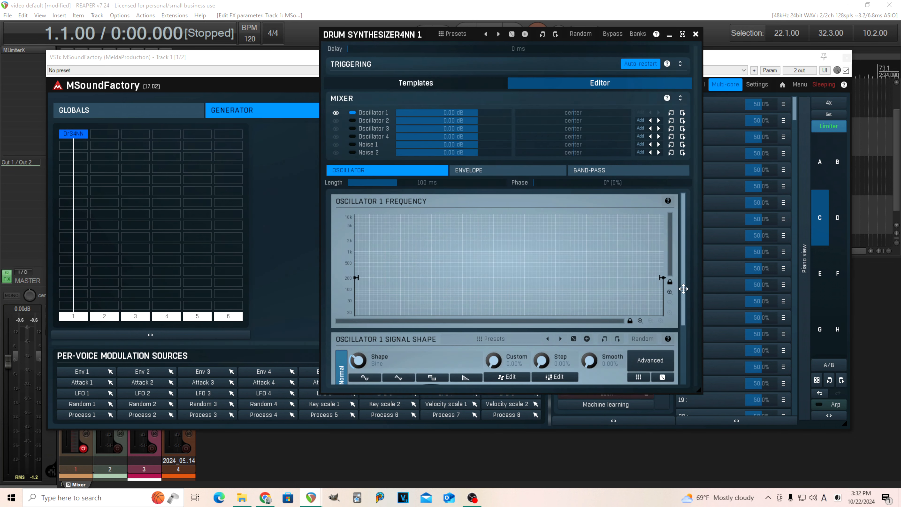
left_click_drag(683, 289, 677, 390)
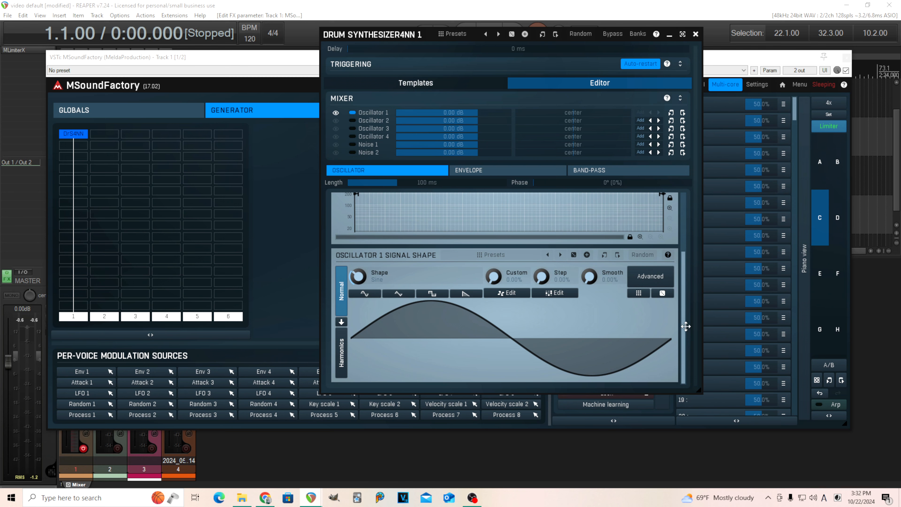
left_click_drag(686, 324, 702, 249)
left_click_drag(358, 277, 357, 263)
left_click_drag(671, 286, 669, 316)
left_click_drag(429, 182, 437, 182)
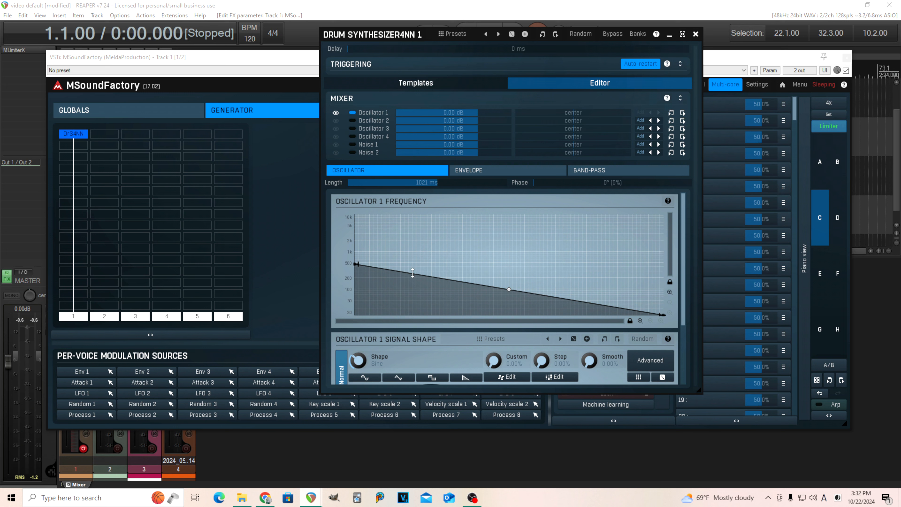
Step: Add an early breakpoint to oscillator 1's frequency curve, pull it lower, and lengthen the oscillator to 3139 ms
double_click(402, 273)
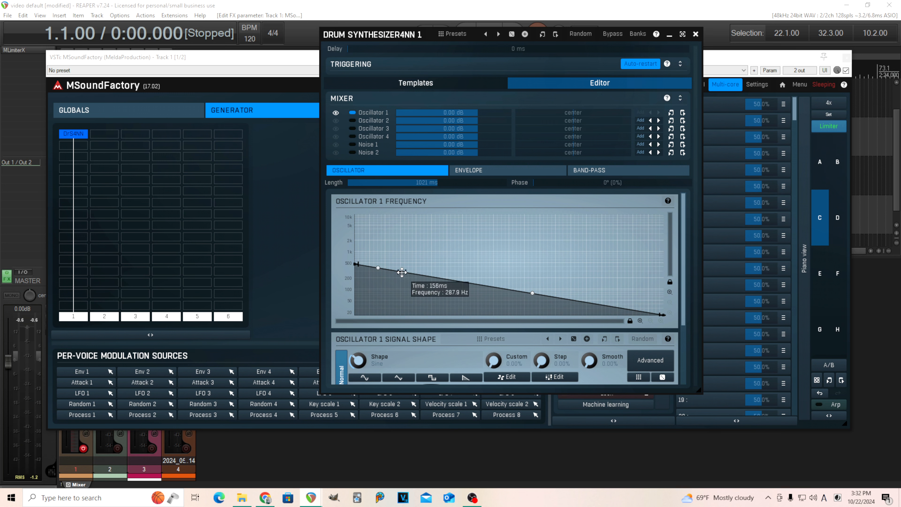
left_click_drag(402, 272, 400, 294)
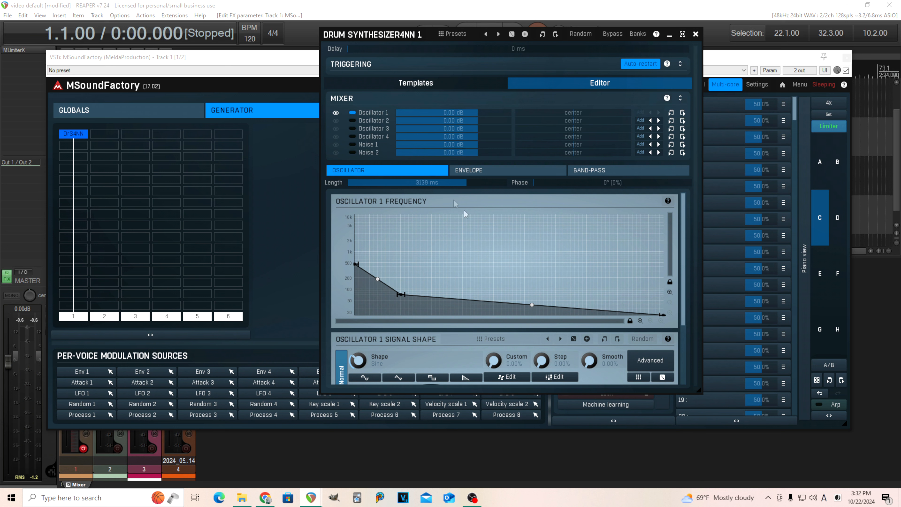
left_click_drag(400, 294, 384, 290)
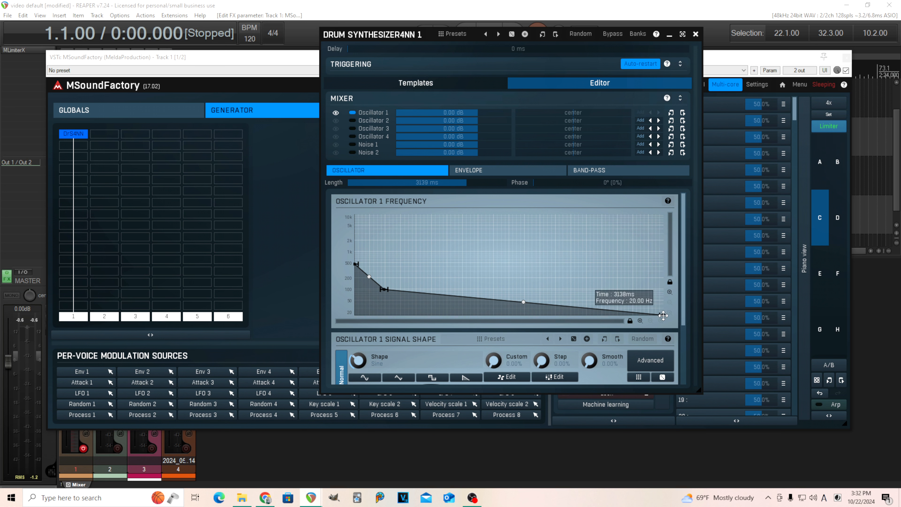
Step: Raise the frequency curve's end point slightly, bend both segments downward with the second at -62%, and lower the start point
left_click_drag(663, 315, 661, 303)
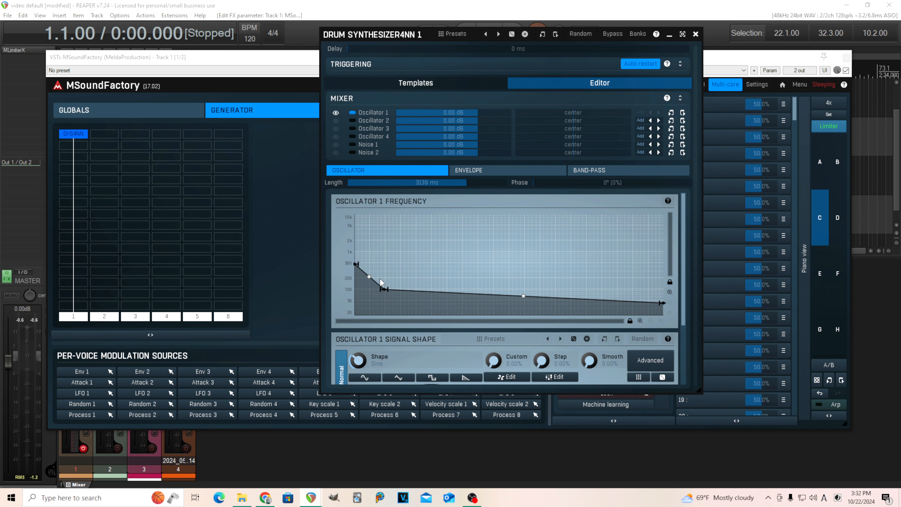
left_click_drag(383, 288, 380, 291)
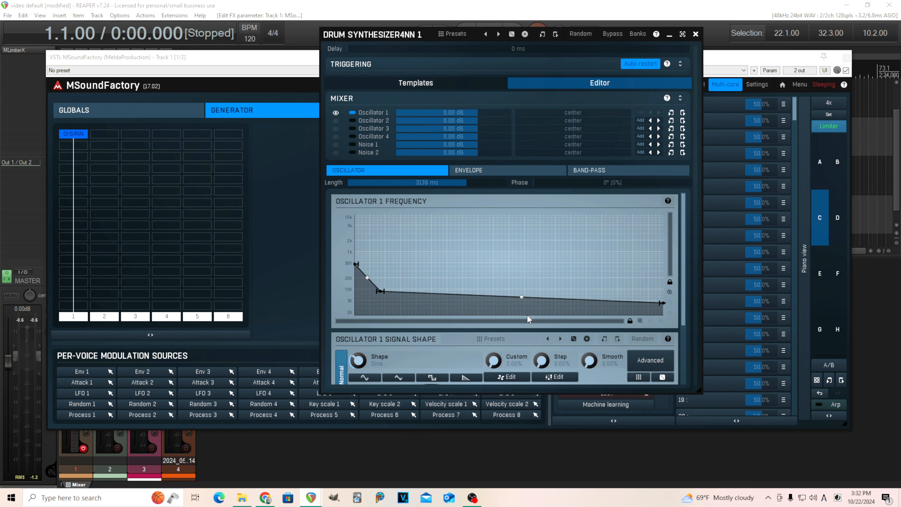
left_click_drag(520, 298, 533, 360)
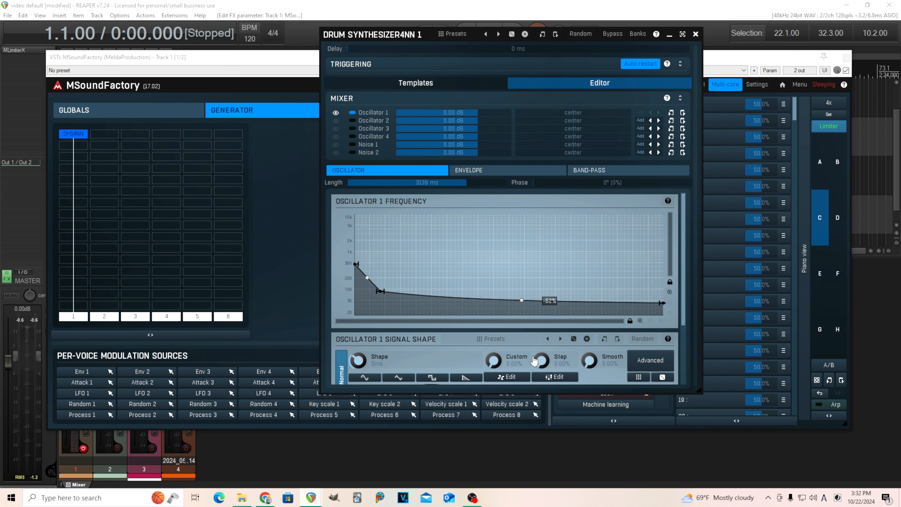
left_click_drag(380, 291, 358, 318)
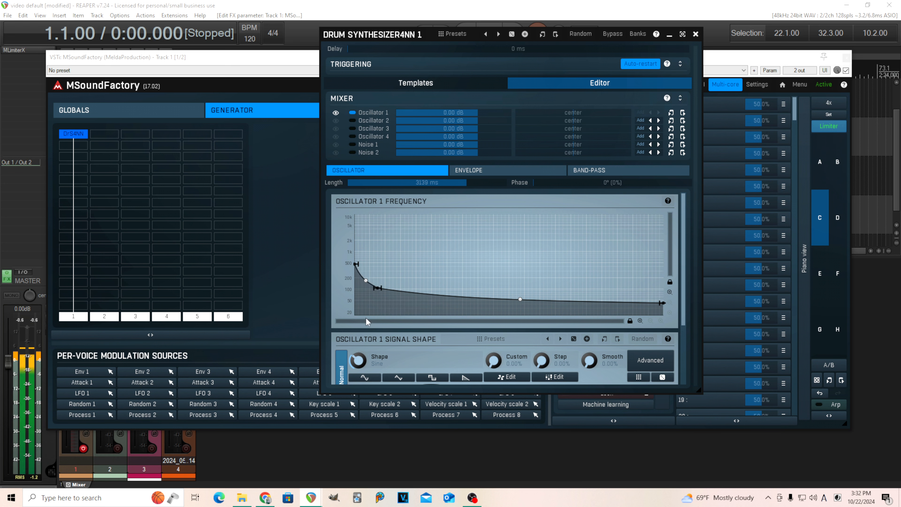
mouse_move(356, 262)
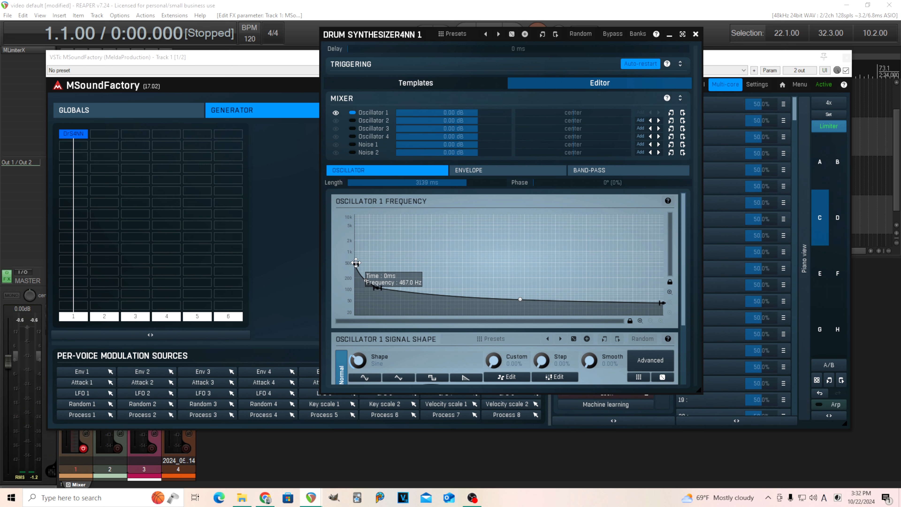
mouse_move(355, 262)
left_mouse_down()
mouse_move(354, 234)
mouse_move(349, 274)
left_mouse_up()
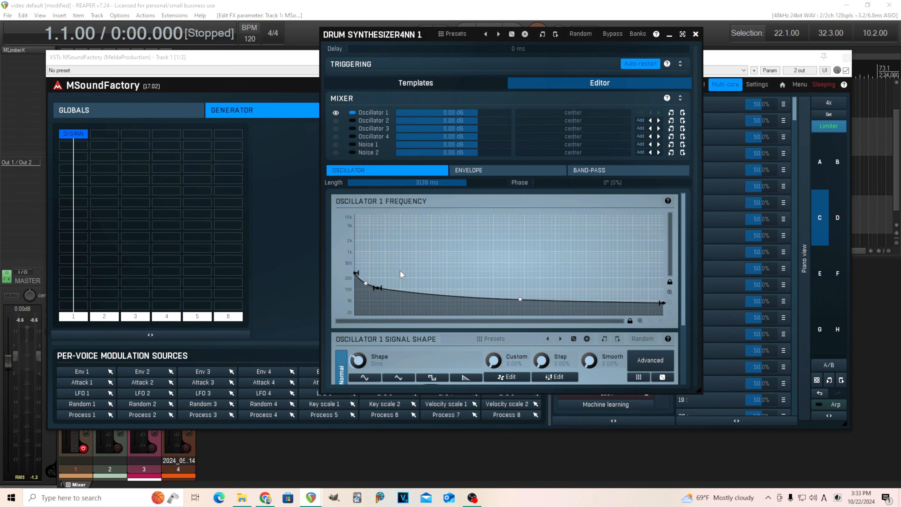
Step: Close the drum synthesizer editor, disable output 1, and add an Oscillator generator in the first slot of column 2
left_click(695, 34)
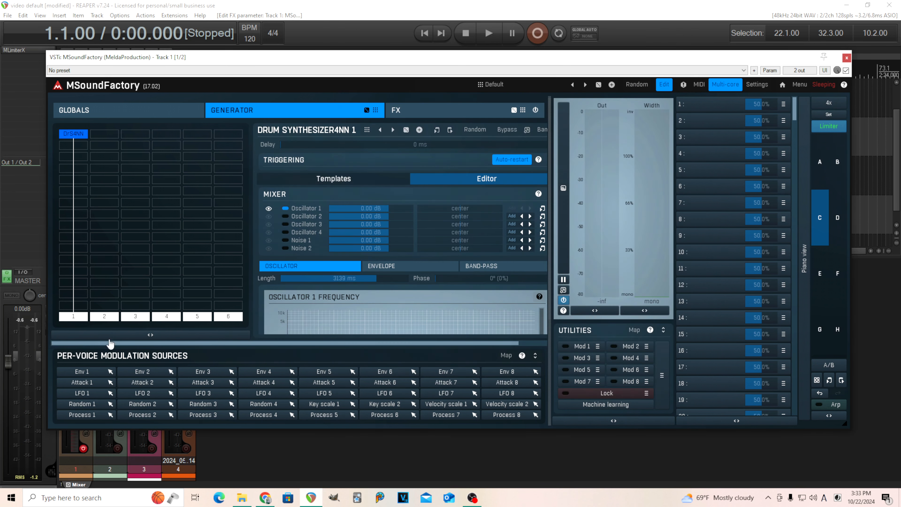
left_click(75, 317)
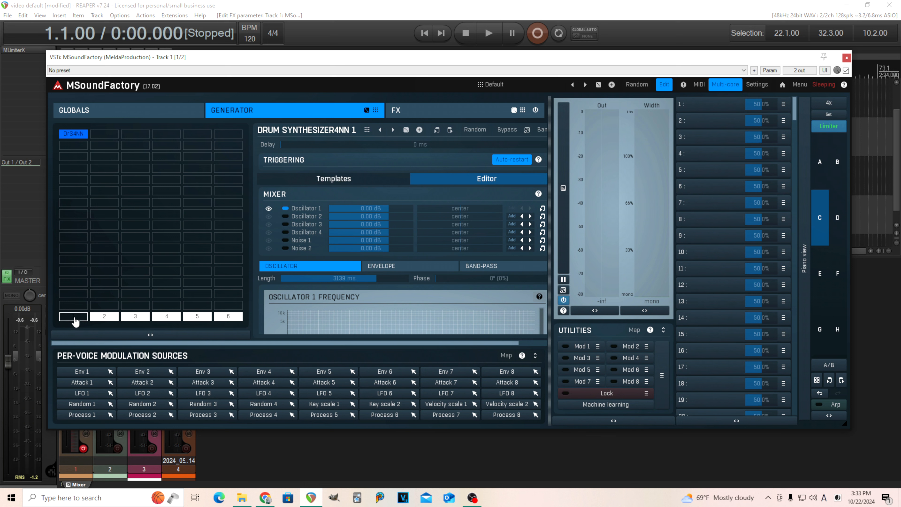
left_click(104, 136)
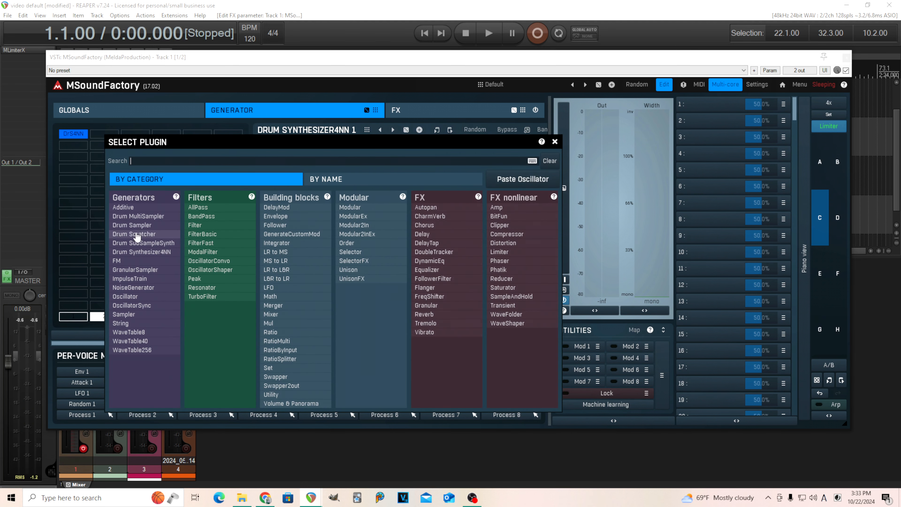
left_click(162, 297)
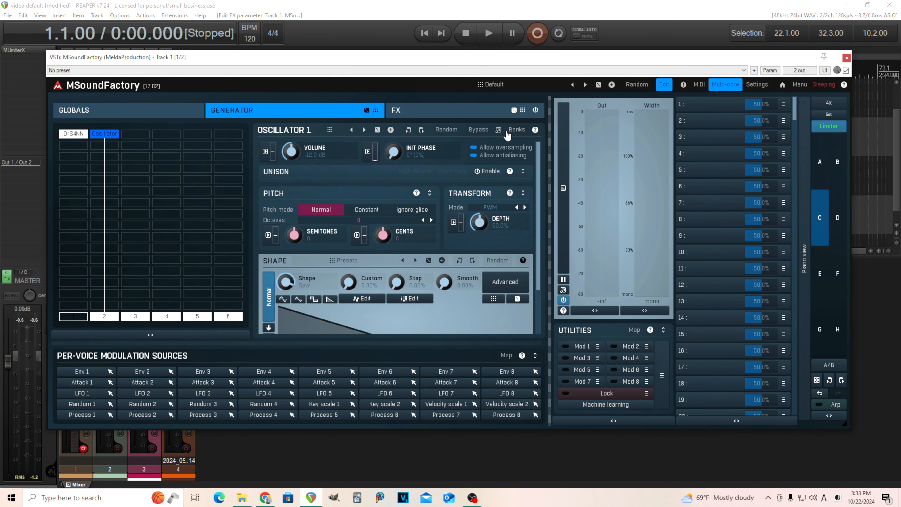
Step: Open Oscillator 1 in its own window beside the generator grid and change its shape to sine
left_click(498, 129)
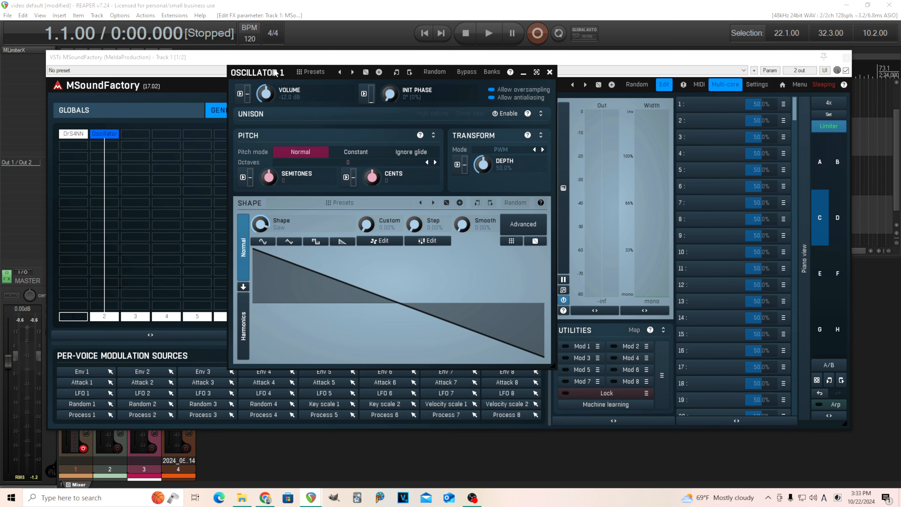
left_click_drag(275, 72, 444, 151)
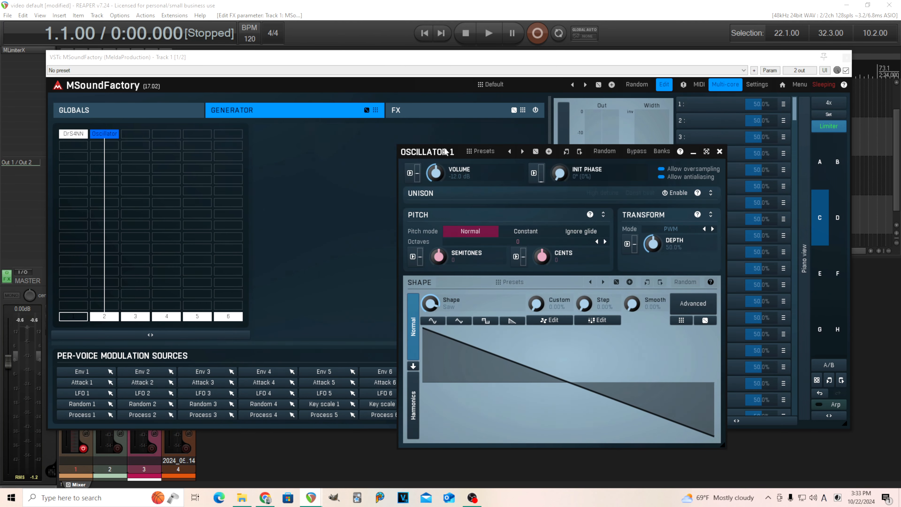
left_click(432, 322)
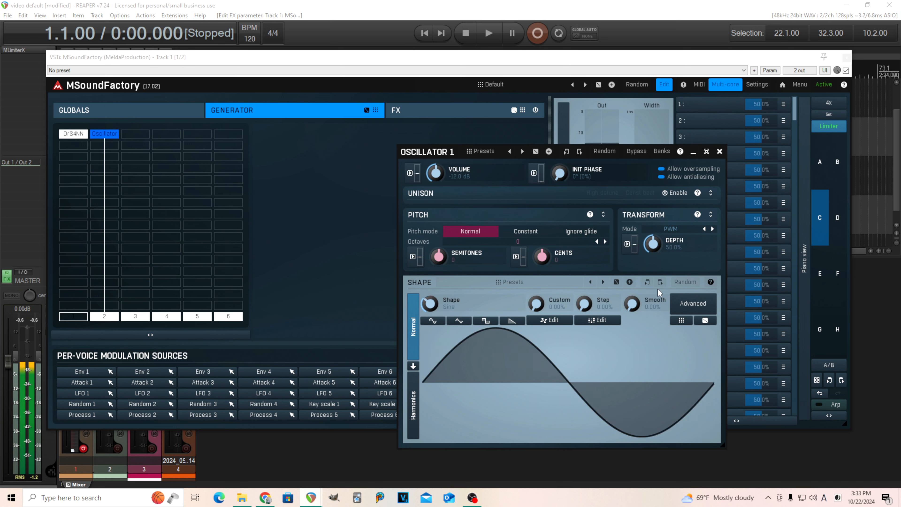
Step: Set Oscillator 1's transform mode to Bend with a depth of 72%
left_click_drag(650, 243, 651, 231)
double_click(653, 244)
left_click(676, 229)
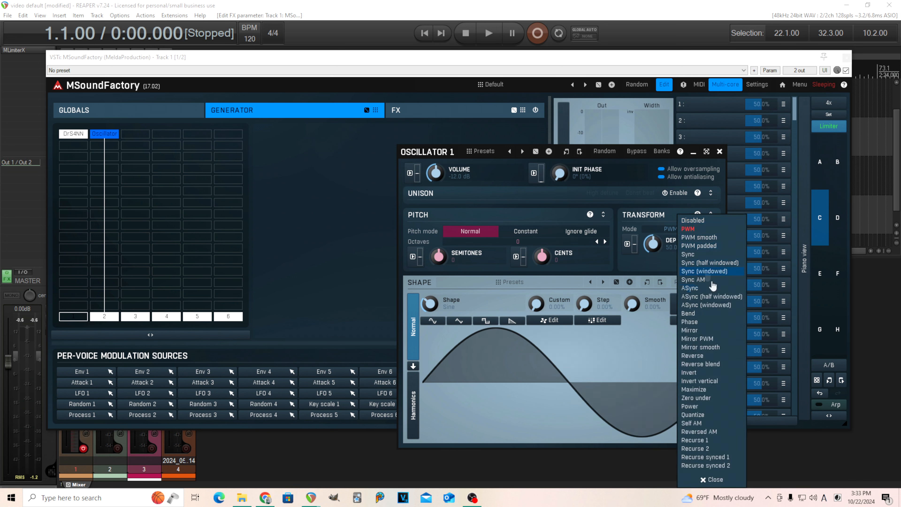
left_click(717, 319)
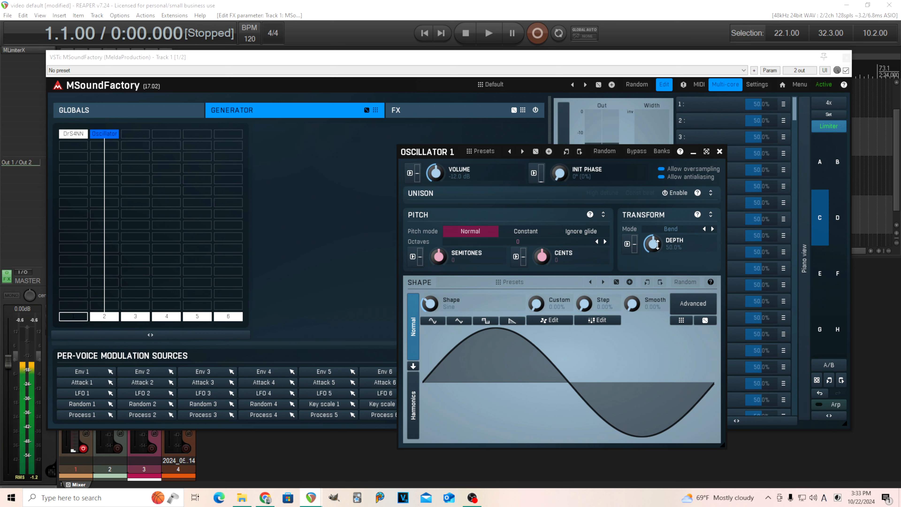
mouse_move(653, 241)
left_mouse_down()
mouse_move(653, 226)
mouse_move(653, 235)
left_mouse_up()
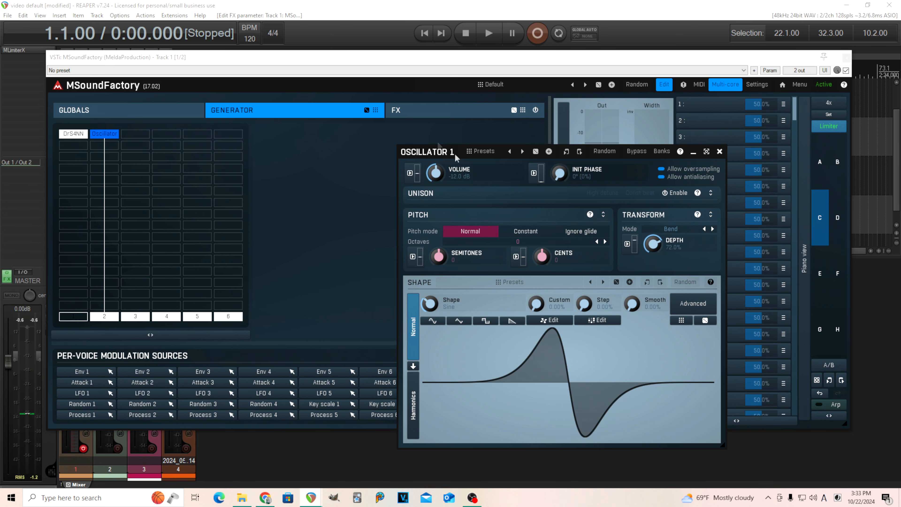
Step: Fine-tune Oscillator 1's Bend depth to 70.8% and assign Env 1 as the depth's modulation source
left_click_drag(443, 157, 379, 142)
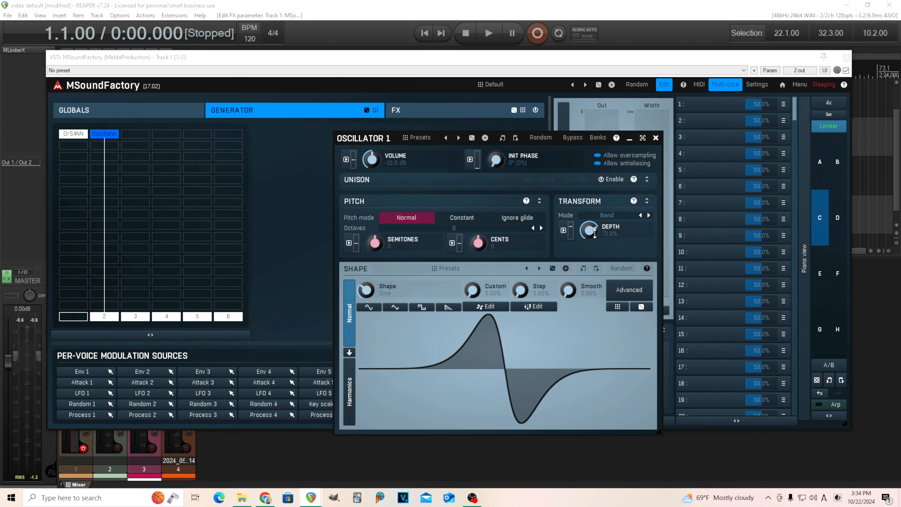
left_click_drag(588, 230, 589, 231)
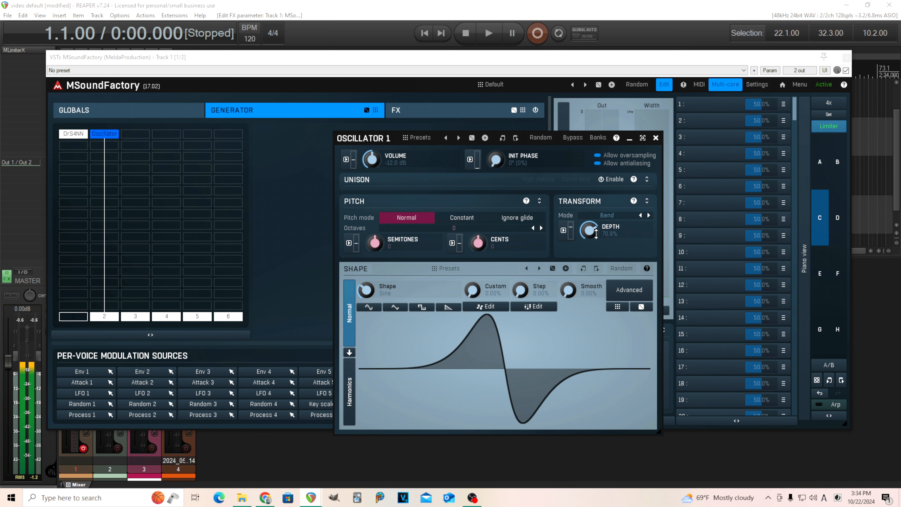
left_click(563, 231)
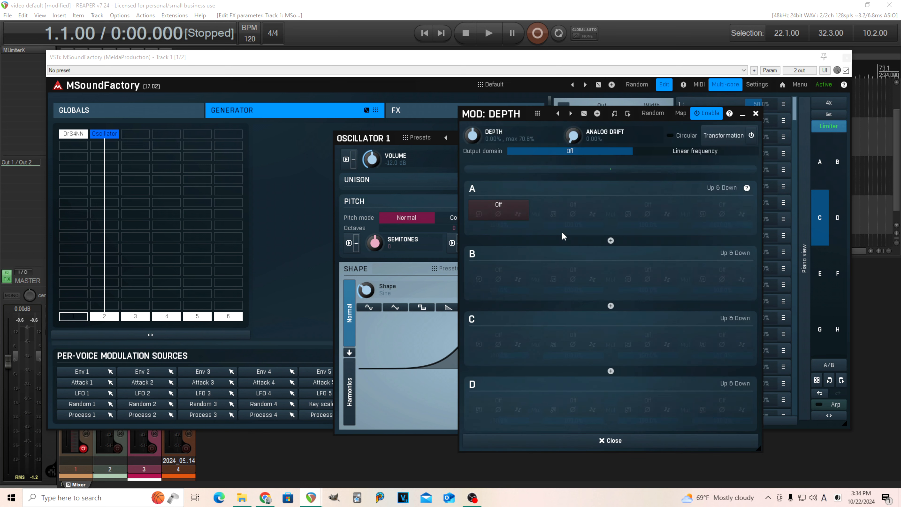
left_click(506, 211)
left_click(625, 242)
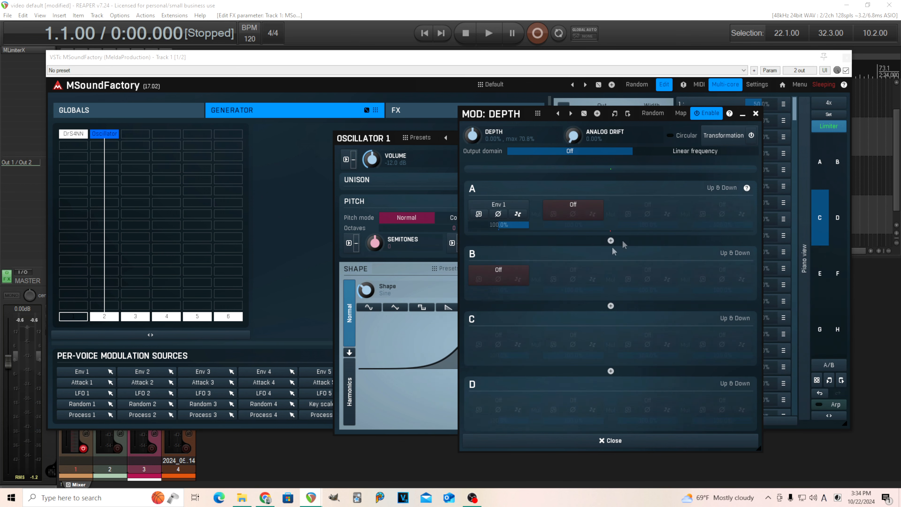
Step: Set Env 1's attack to 83 ms and its decay to 504 ms
left_click(488, 215)
left_click_drag(264, 315, 264, 287)
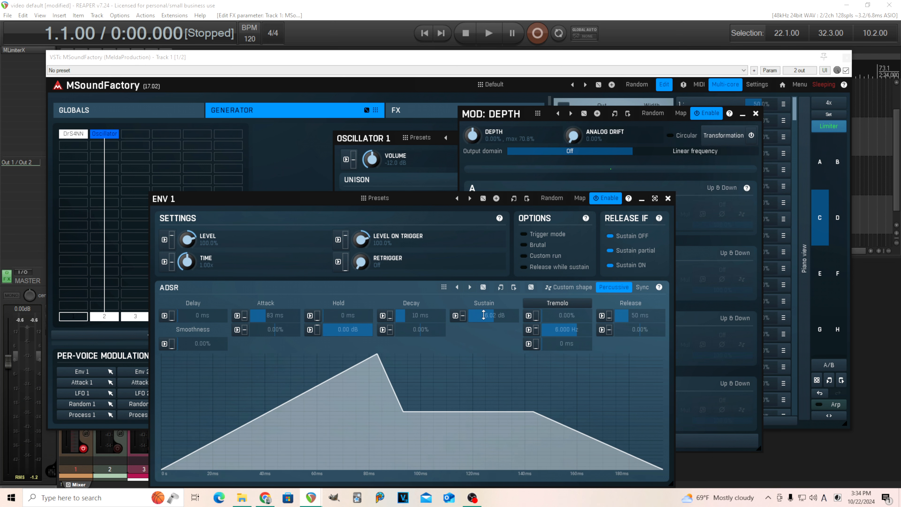
mouse_move(428, 315)
left_mouse_down()
mouse_move(428, 288)
mouse_move(425, 315)
left_mouse_up()
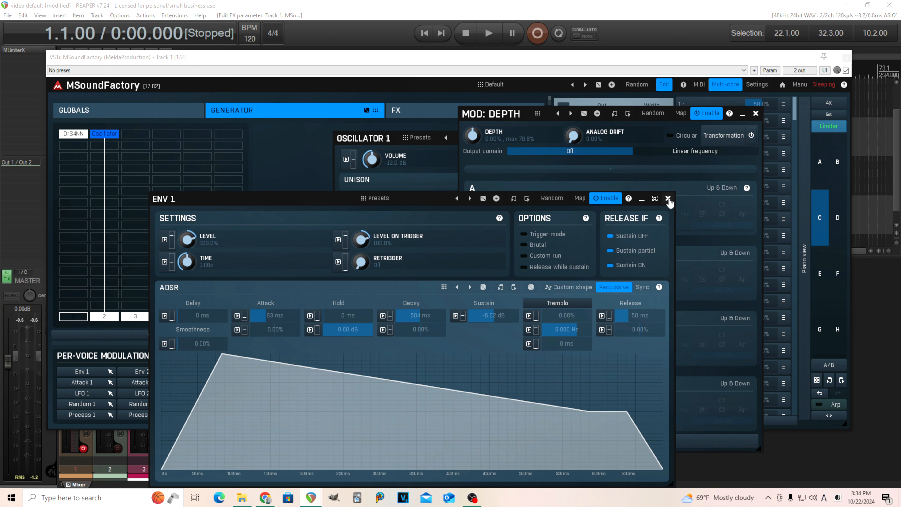
left_click(668, 198)
Step: Set the amount of Env 1 modulation on the Bend depth to 21.6% and lower Oscillator 1 to octave -1
left_click_drag(479, 113, 555, 123)
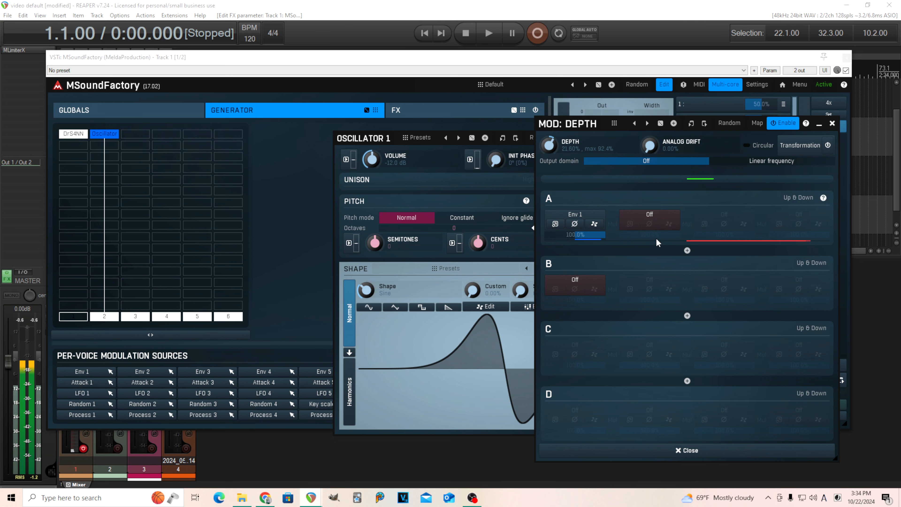
left_click(832, 123)
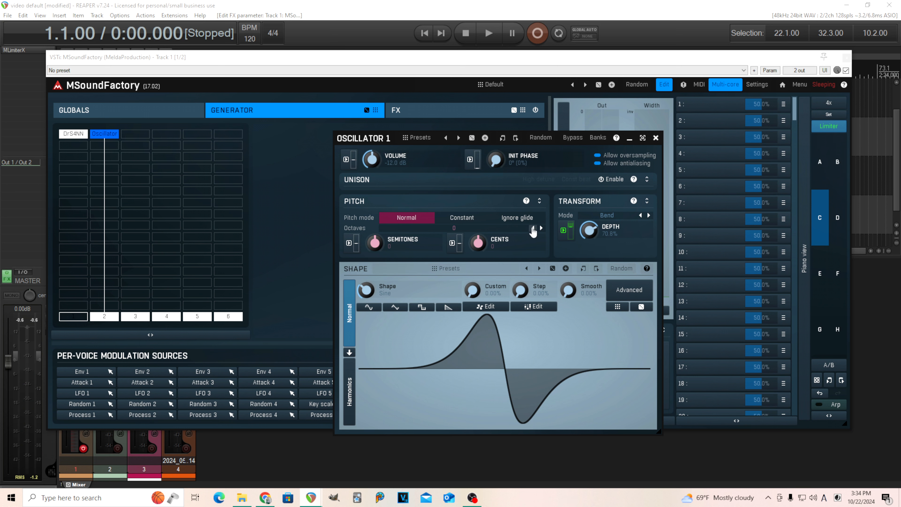
left_click(533, 228)
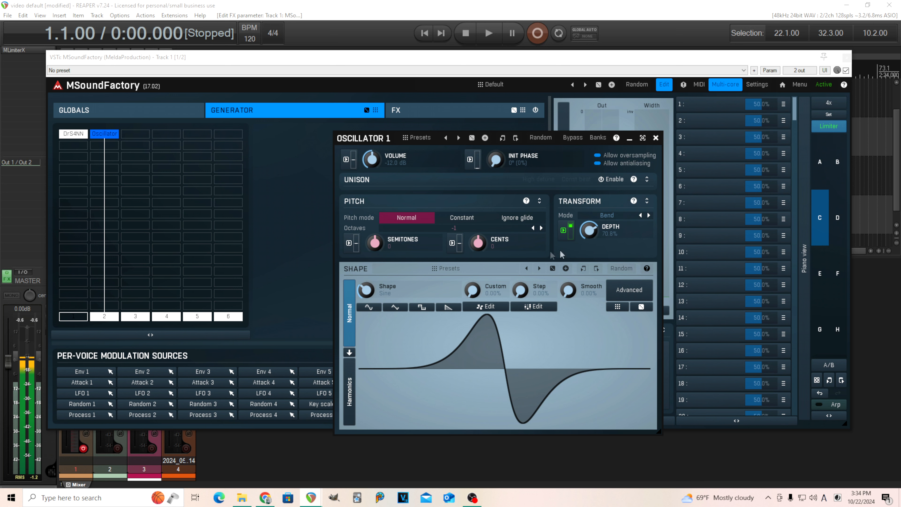
Step: Raise the modulation amount on Oscillator 1's Bend depth to 25.6% and close the oscillator's separate window
left_click(563, 230)
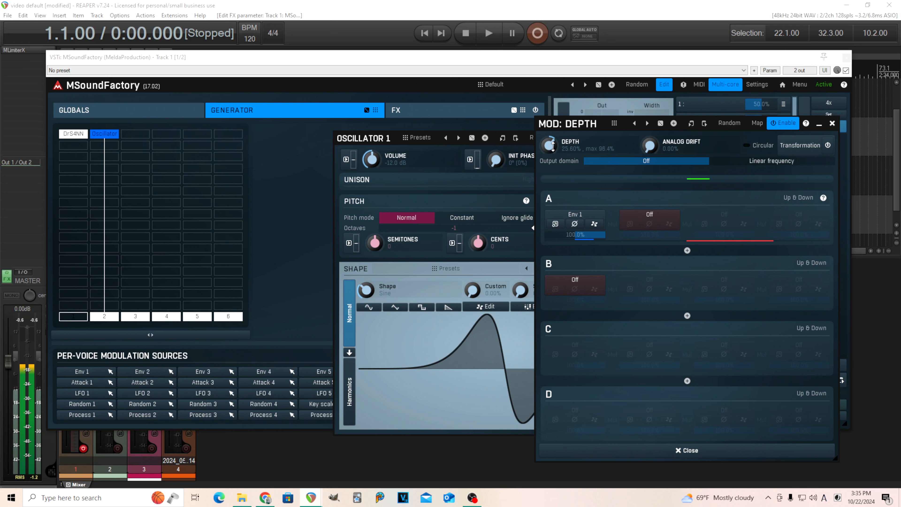
left_click(831, 124)
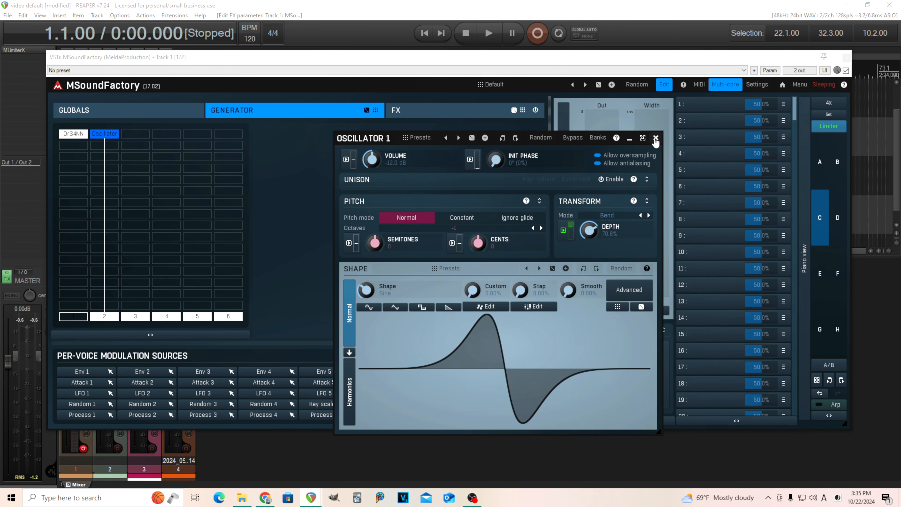
left_click(655, 139)
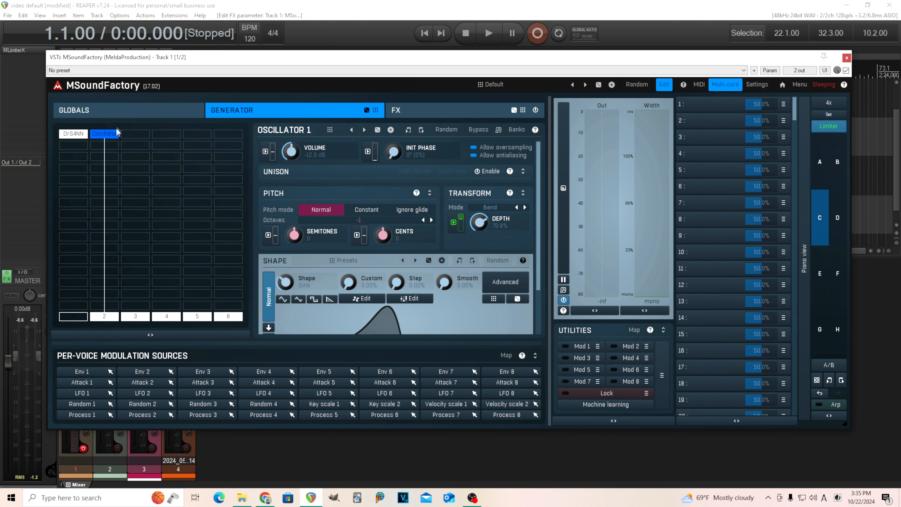
Step: Copy Oscillator 1 into the first slot of column 3 and disable output 2
right_click(108, 134)
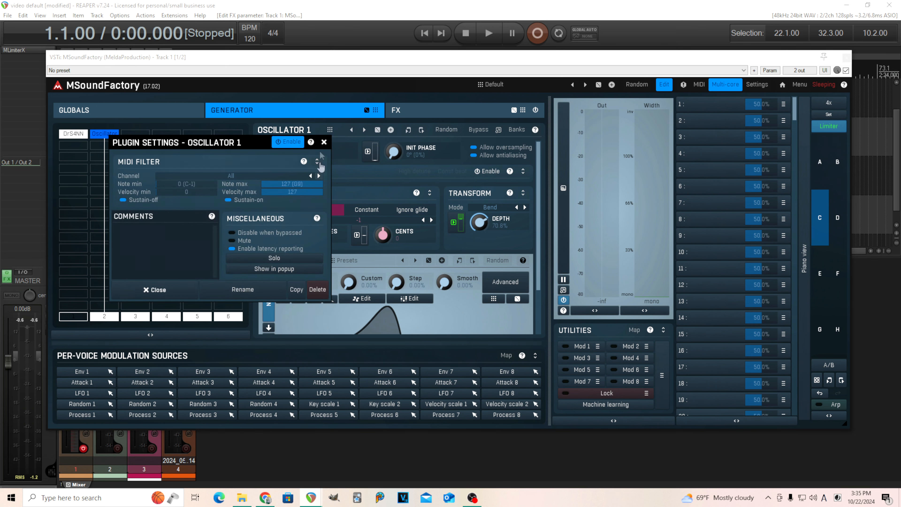
left_click(324, 142)
left_click(147, 134)
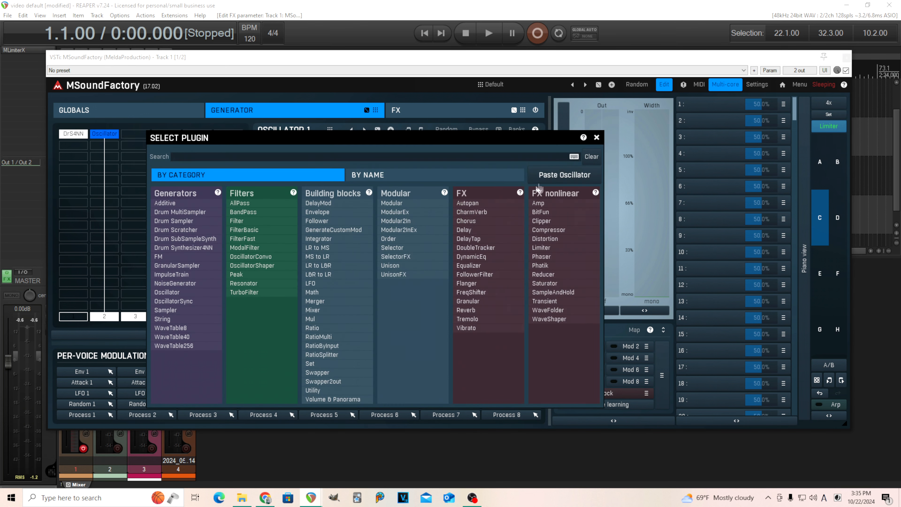
left_click(545, 177)
left_click(109, 318)
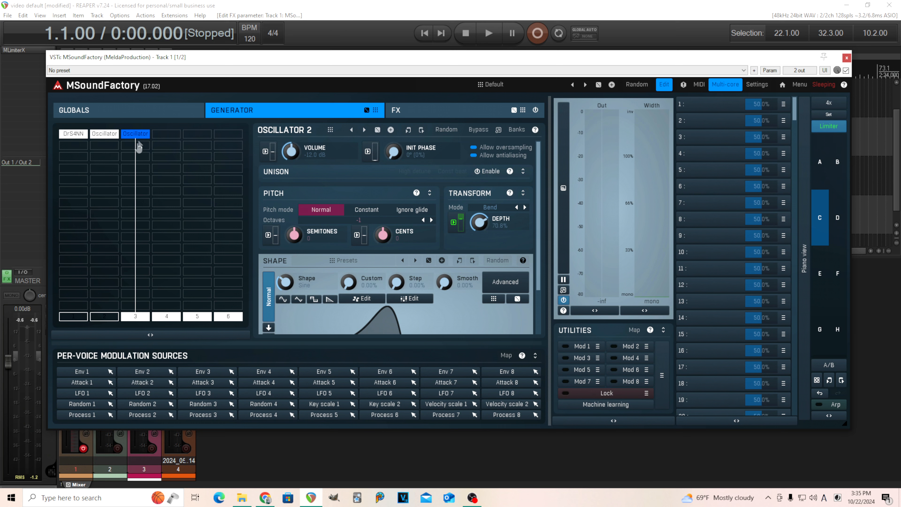
Step: Set Oscillator 2 to octave 0 and its Bend depth to 64%, with a depth modulation amount of 31.2%
left_click(431, 220)
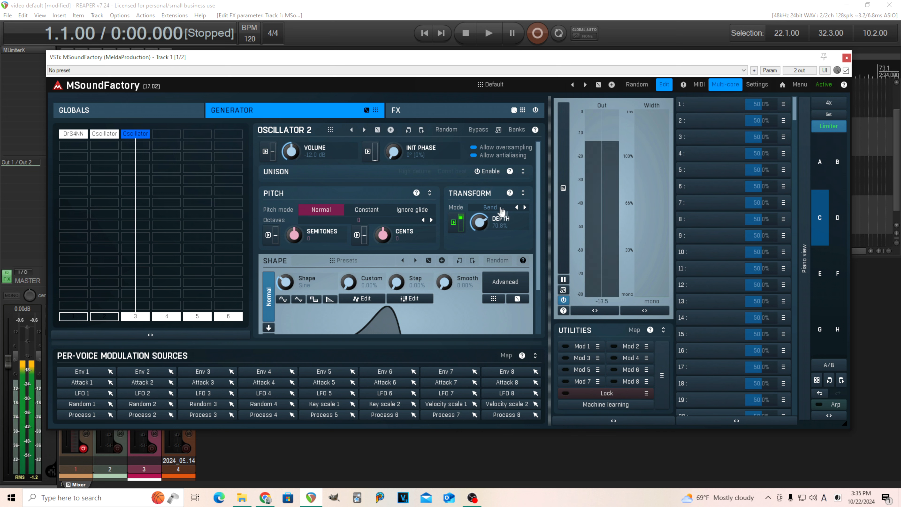
left_click(503, 212)
left_click(453, 225)
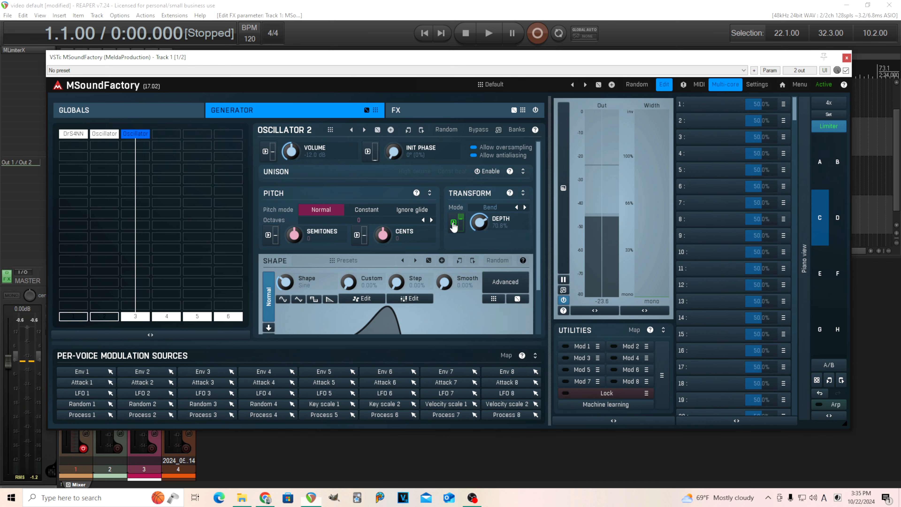
left_click(453, 224)
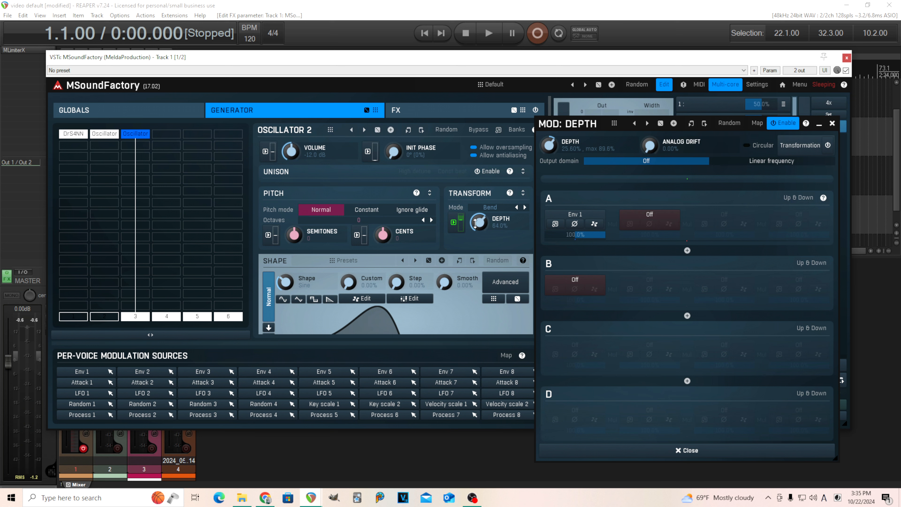
left_click_drag(551, 149, 551, 146)
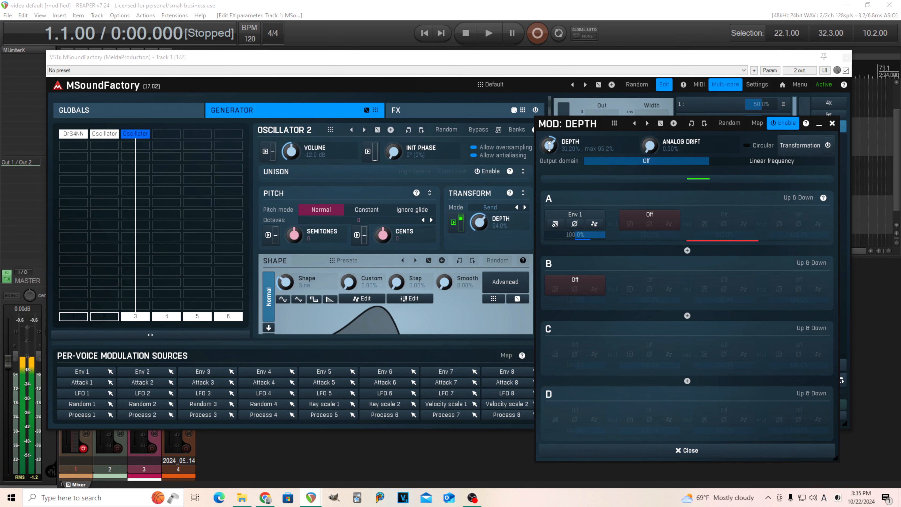
Step: Set Env 1's release to 500 ms and close the envelope and depth modulation windows
left_click(554, 225)
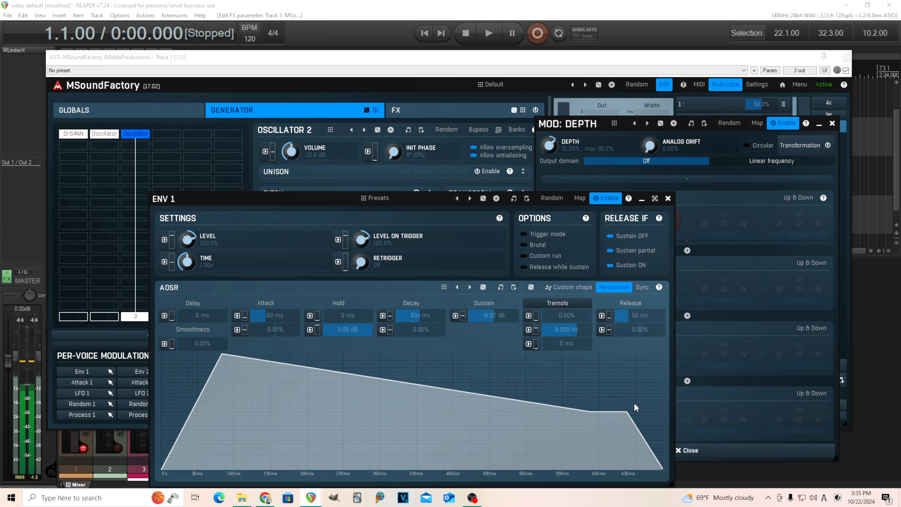
left_click_drag(637, 315, 637, 284)
double_click(640, 315)
left_click(612, 331)
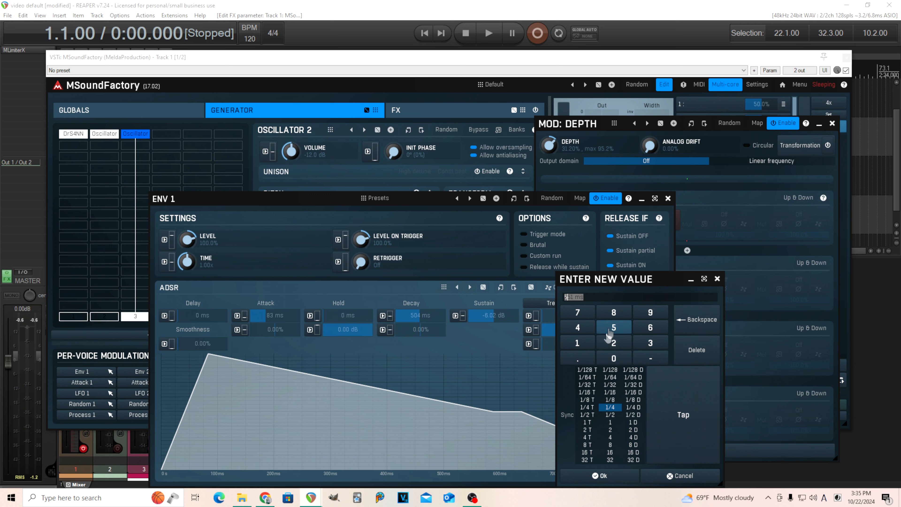
left_click(615, 361)
left_click(615, 361)
left_click(604, 474)
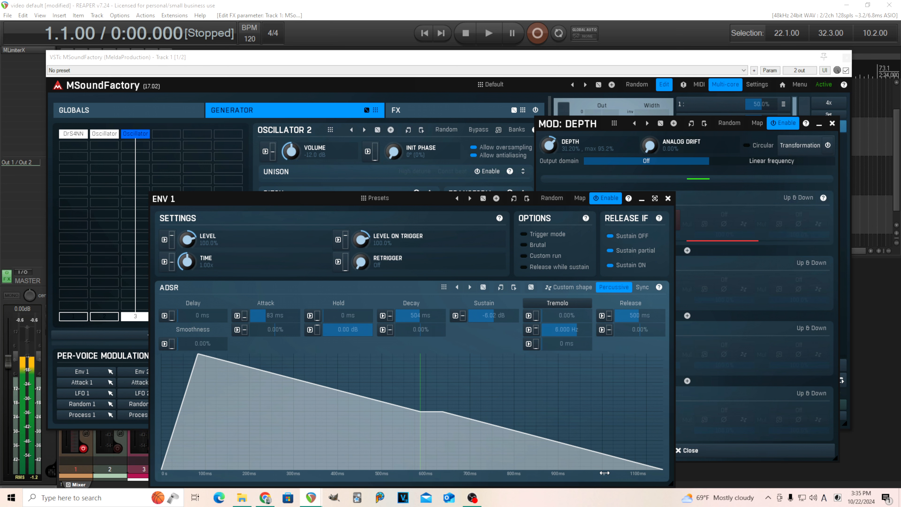
left_click(667, 198)
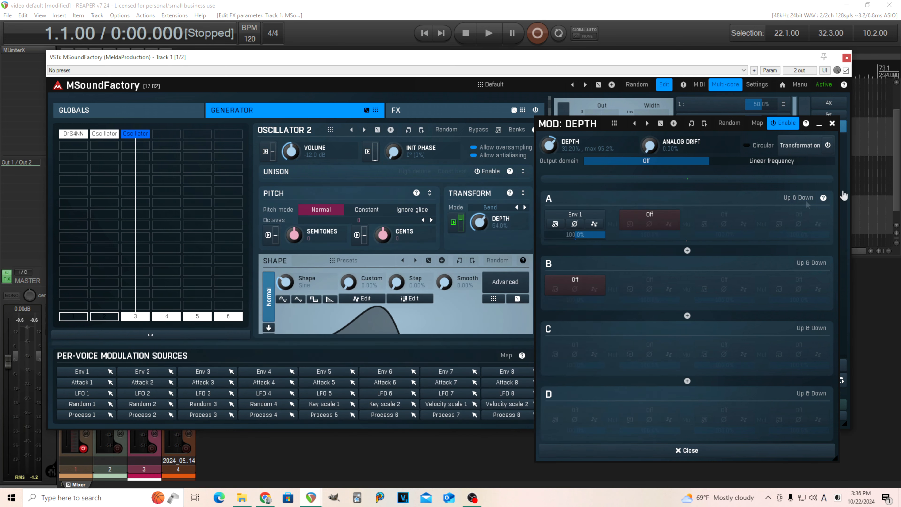
left_click(831, 123)
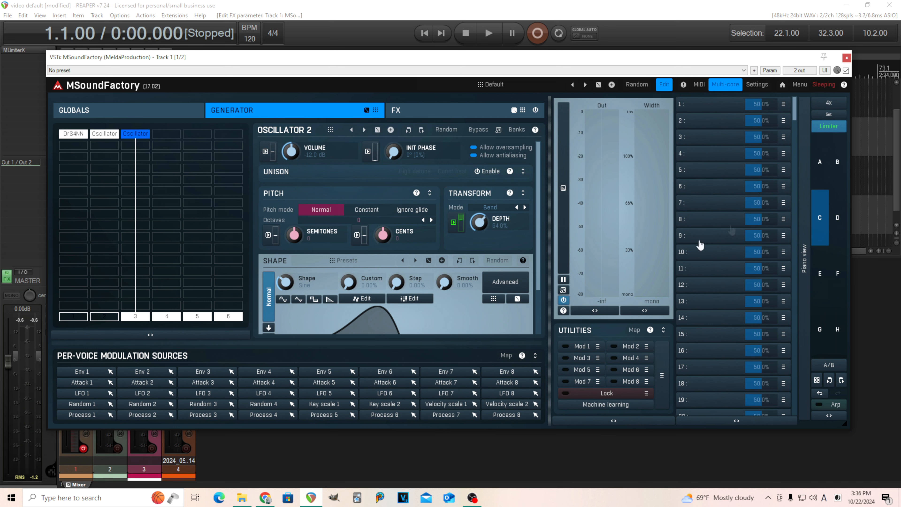
Step: Enable unison on Oscillator 2 with 8 voices
left_click(522, 171)
left_click(487, 171)
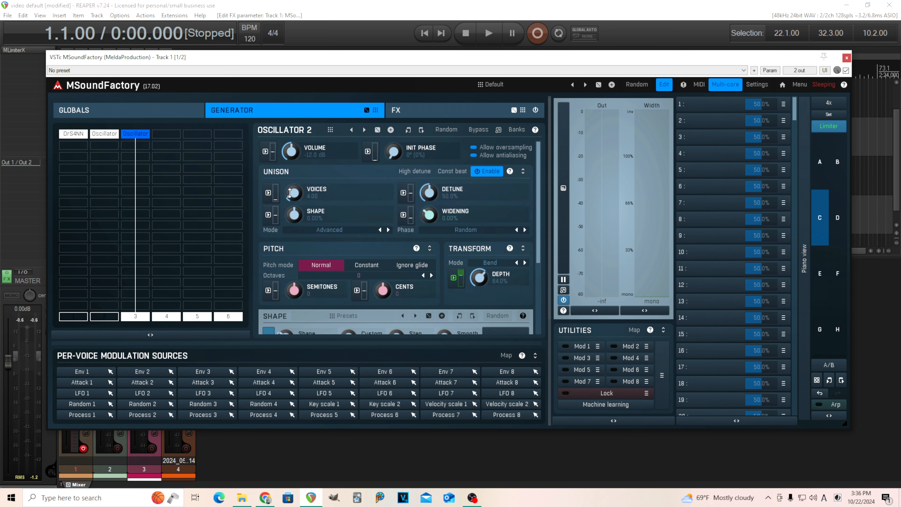
left_click(291, 193)
left_click(311, 246)
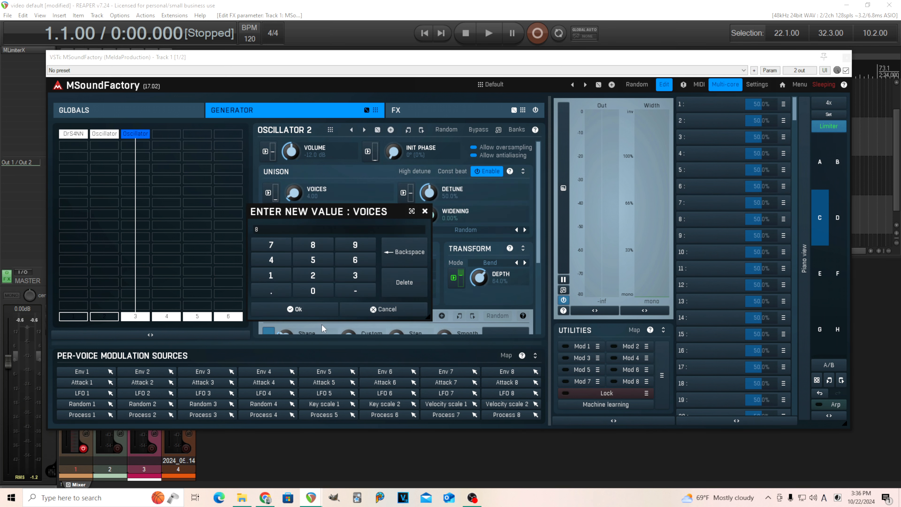
left_click(319, 308)
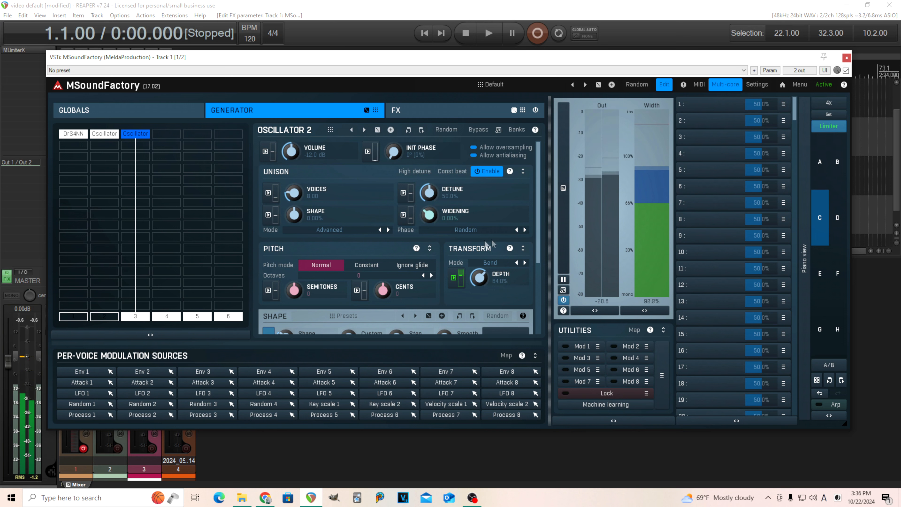
Step: Audition the two oscillator layers together and separately by toggling outputs 2 and 3
left_click(113, 321)
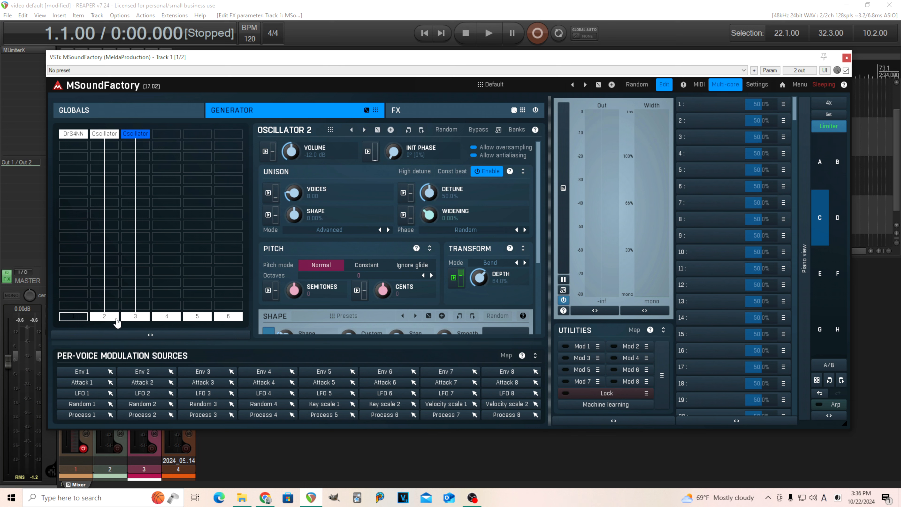
left_click(116, 319)
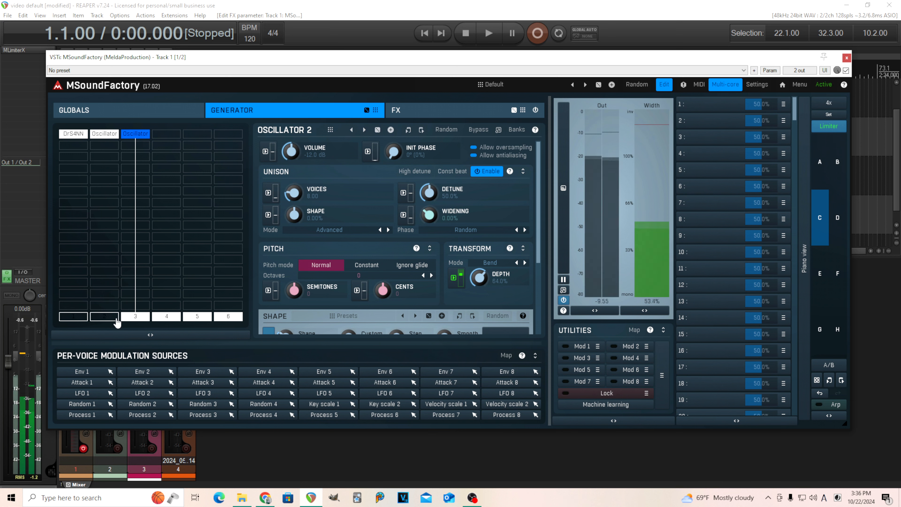
left_click(116, 319)
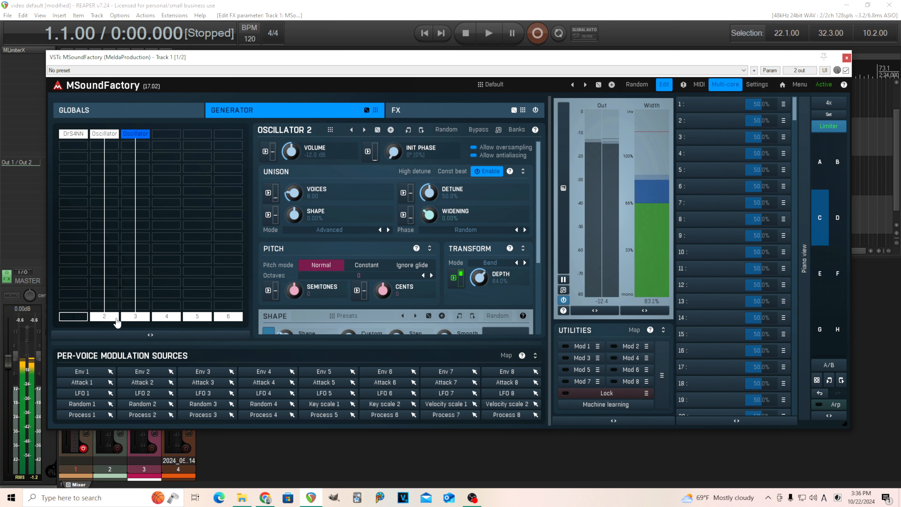
left_click(127, 319)
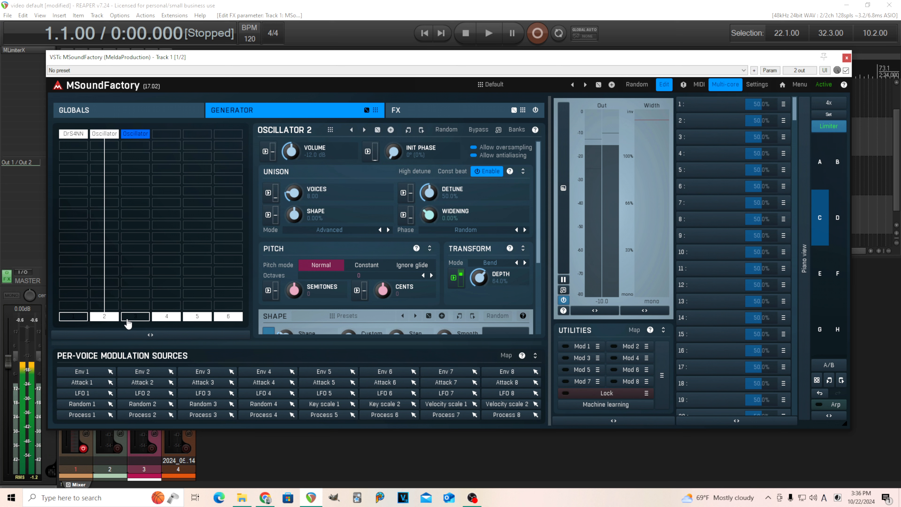
left_click(127, 319)
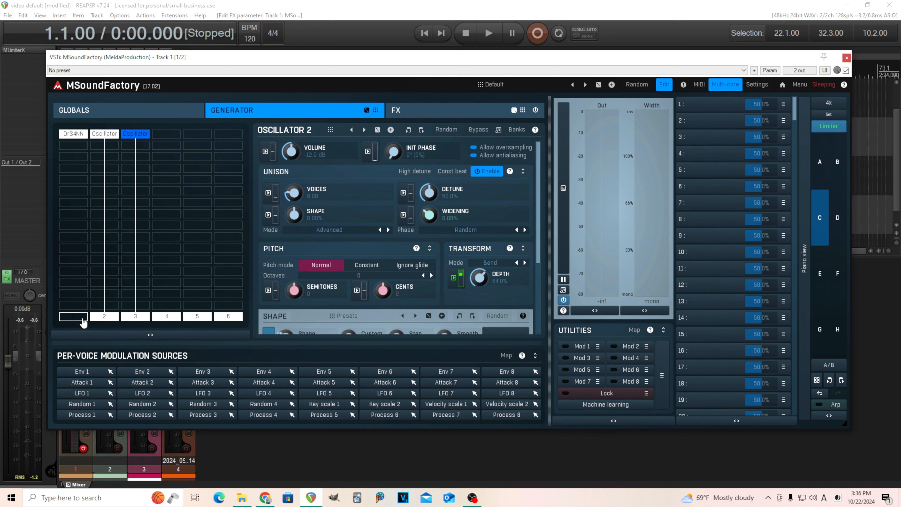
Step: Disable outputs 2 and 3 and add an Oscillator generator in the first slot of column 4, opened in its own window
left_click(96, 318)
left_click(137, 321)
left_click(162, 137)
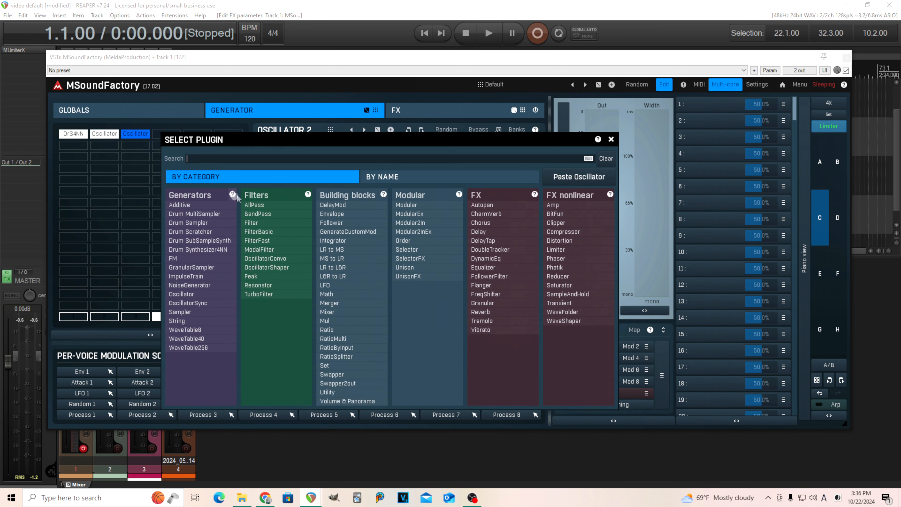
left_click(200, 303)
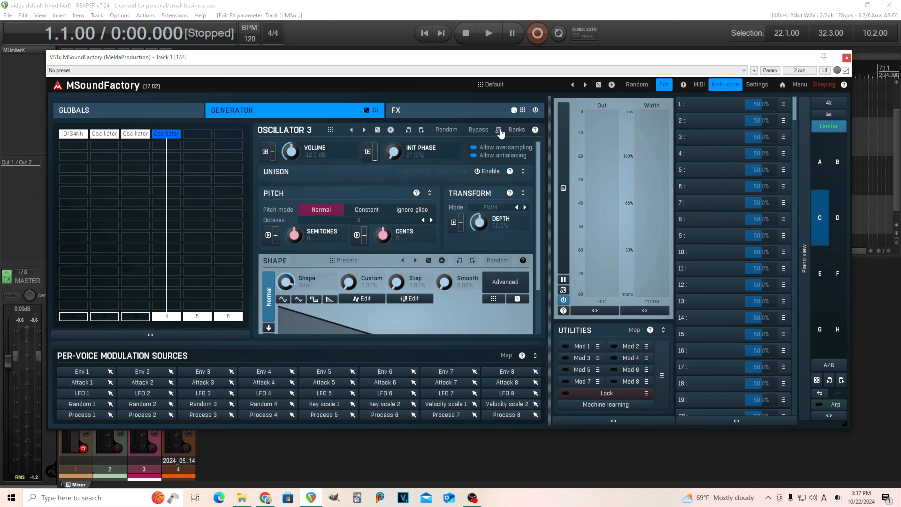
left_click(499, 130)
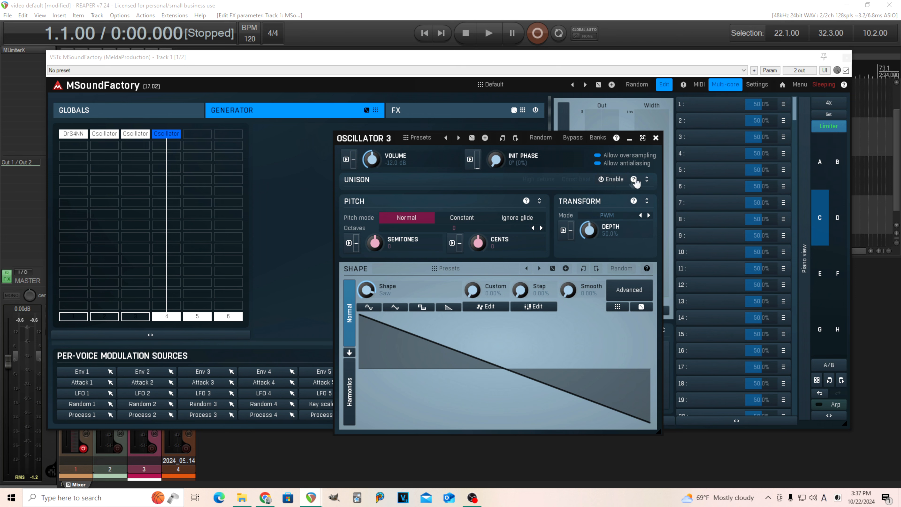
Step: Enable unison on Oscillator 3 with about 11.44 voices and close its window
left_click(646, 179)
left_click(610, 179)
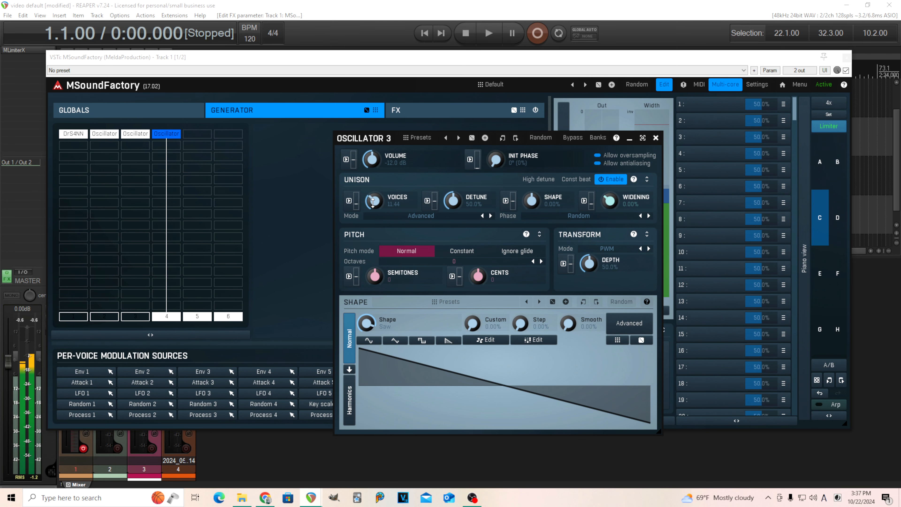
left_click(655, 137)
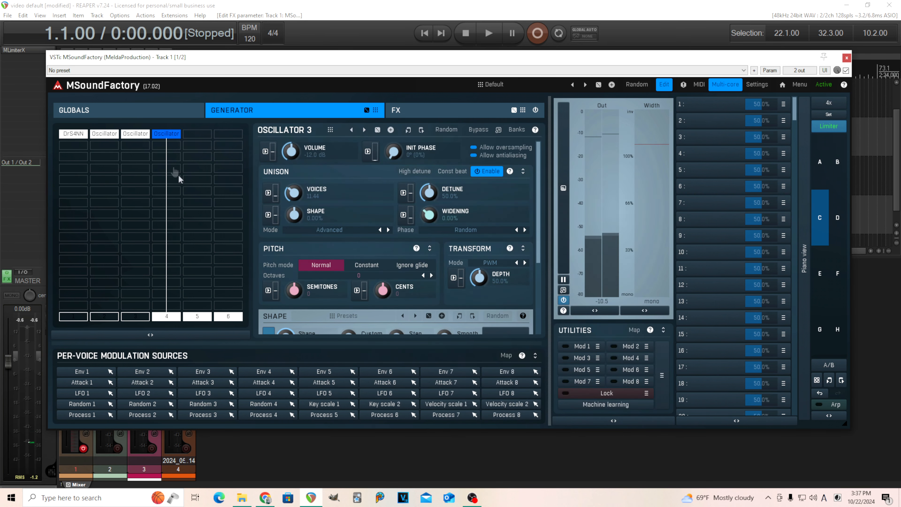
Step: Add a FilterBasic below the oscillator in column 4 and open it in its own window
left_click(164, 148)
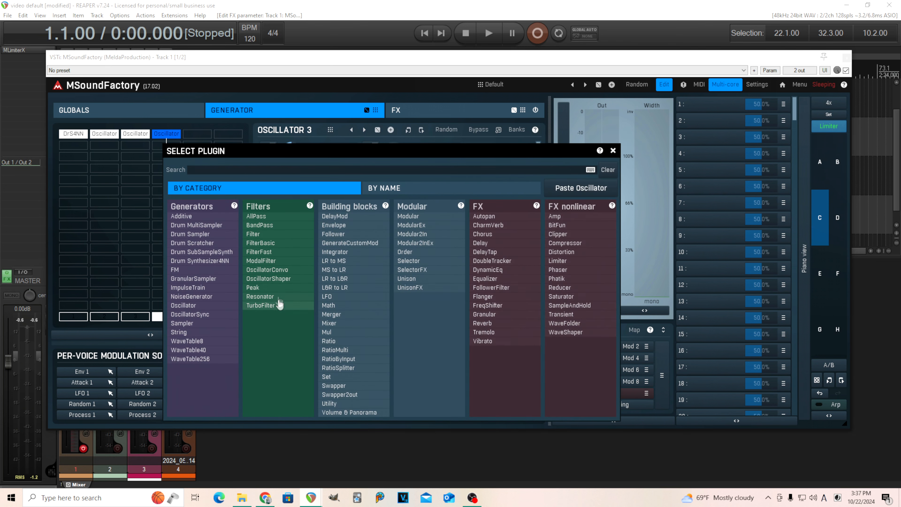
left_click(288, 244)
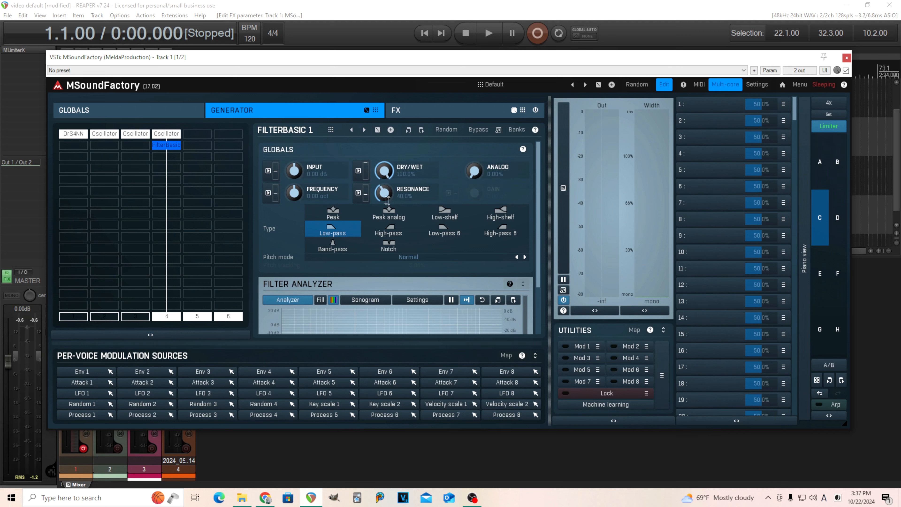
left_click(498, 129)
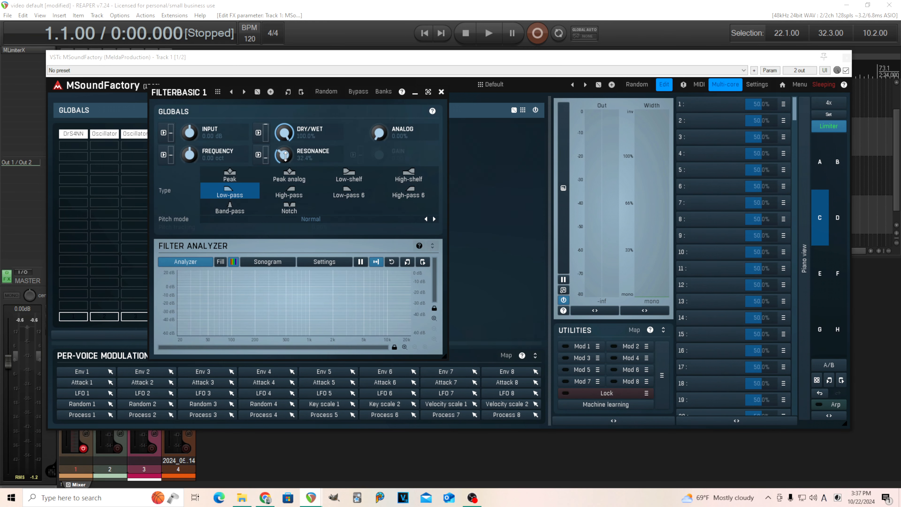
Step: Set the low-pass filter's resonance to about 29% and its frequency to about +1.47 oct
left_click_drag(286, 156, 286, 148)
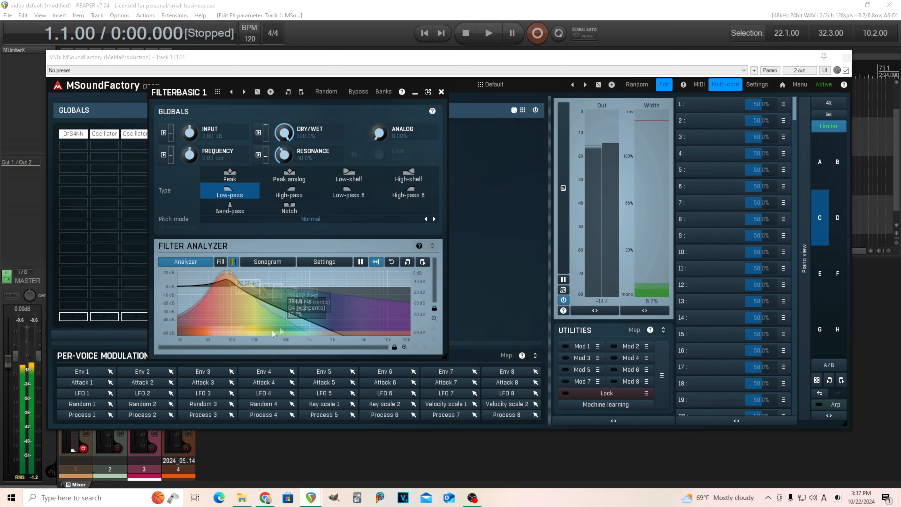
left_click_drag(283, 155, 283, 158)
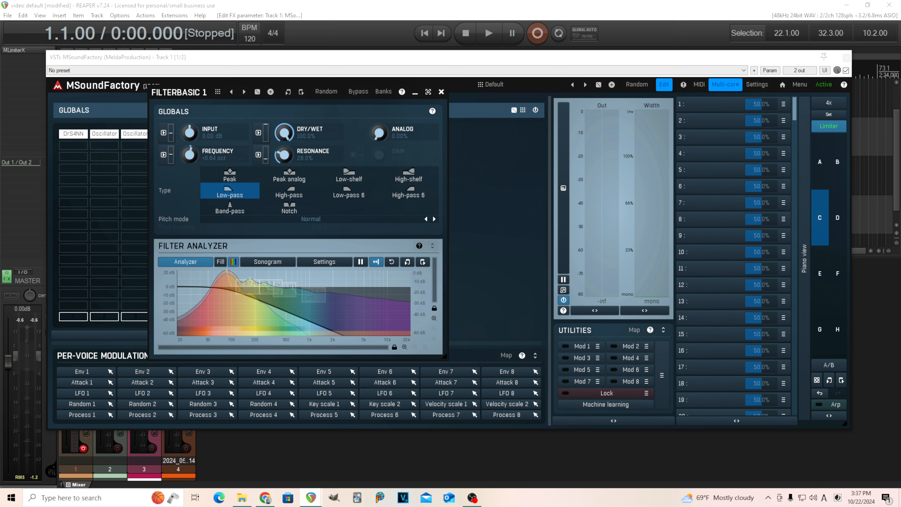
left_click_drag(190, 154, 193, 156)
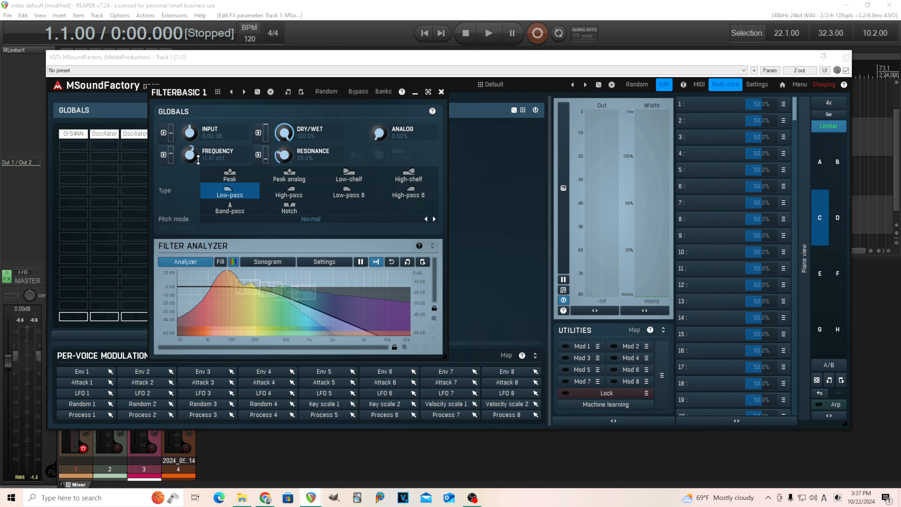
Step: Assign Env 2 as the modulation source of the filter's frequency and open the envelope's settings
left_click(163, 155)
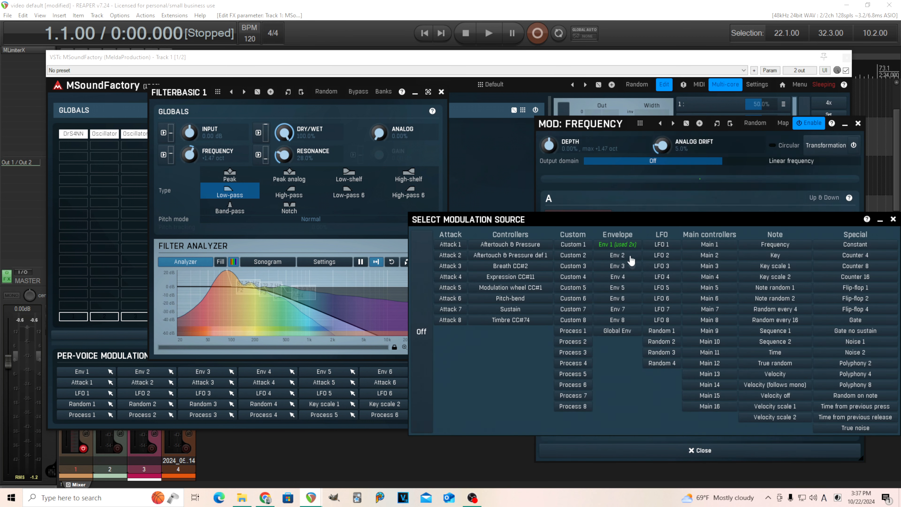
left_click(617, 255)
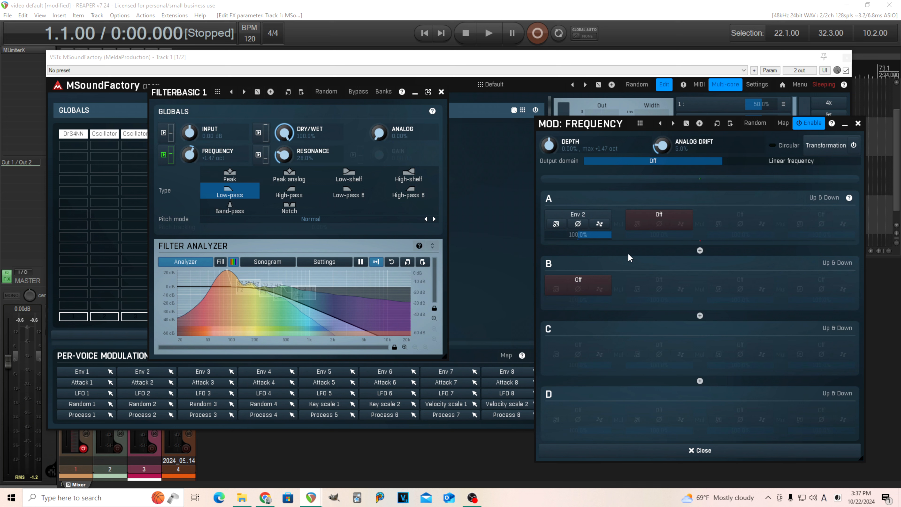
left_click(555, 224)
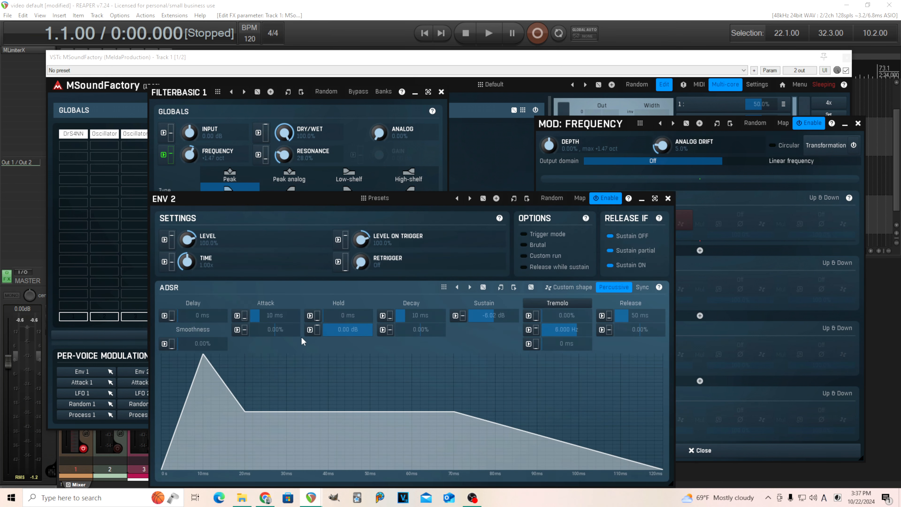
Step: Set Env 2's attack to about 329 ms and decay to about 539 ms, with a frequency modulation depth of about 19.2%
left_click_drag(279, 316, 279, 293)
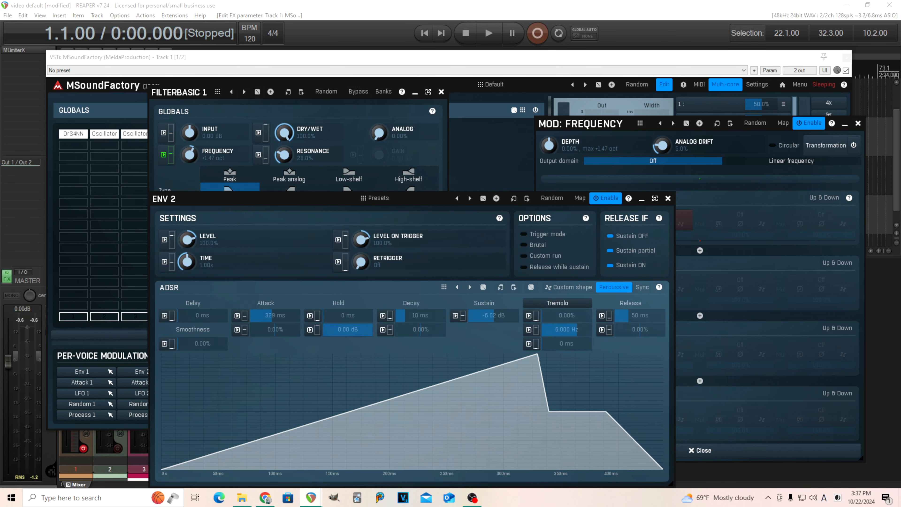
left_click_drag(425, 319, 425, 293)
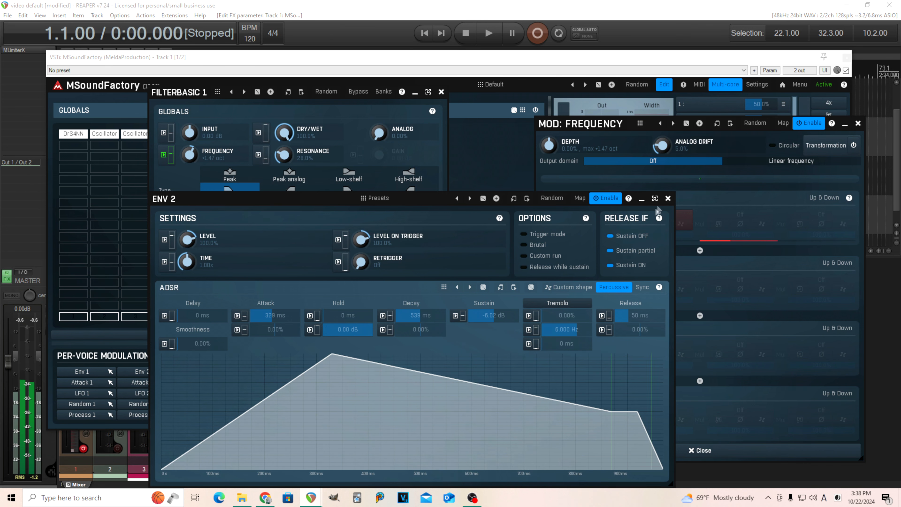
left_click(667, 198)
left_click_drag(547, 149, 547, 149)
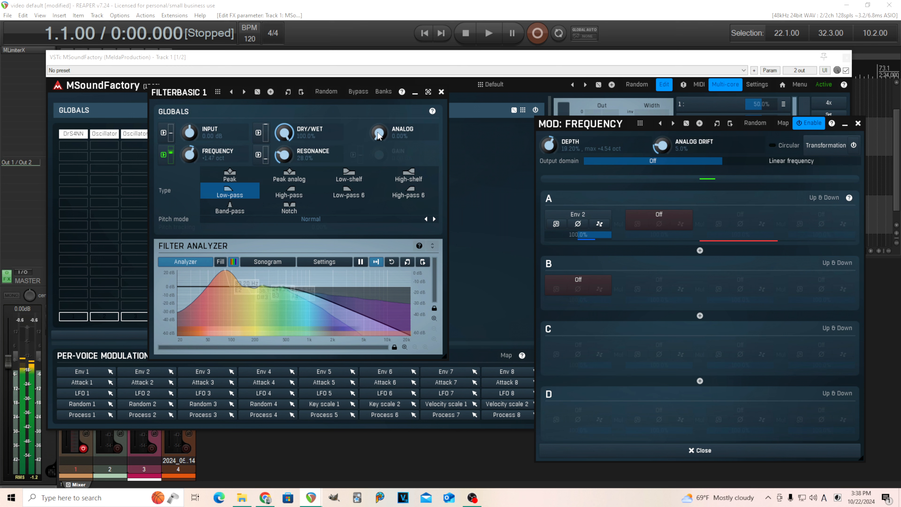
Step: Reopen Env 2 and set its release to 500 ms
left_click(555, 224)
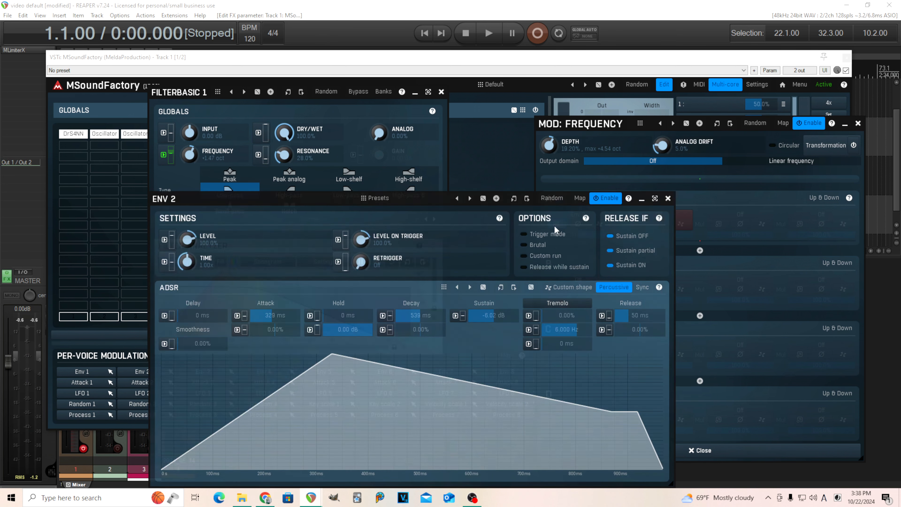
double_click(641, 315)
left_click(614, 327)
double_click(613, 358)
left_click(600, 476)
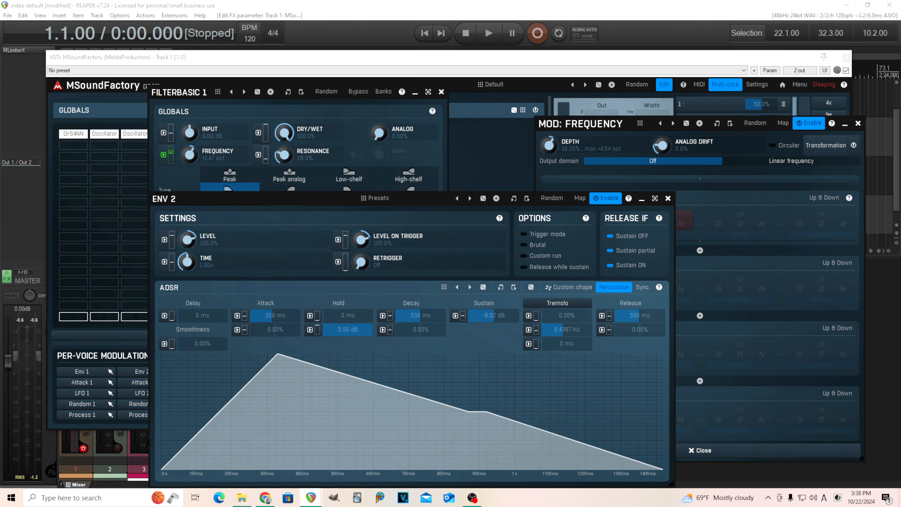
Step: Give Env 2 a slow tremolo with about 18% depth, and close the envelope, modulation and filter windows
left_click_drag(306, 201, 525, 301)
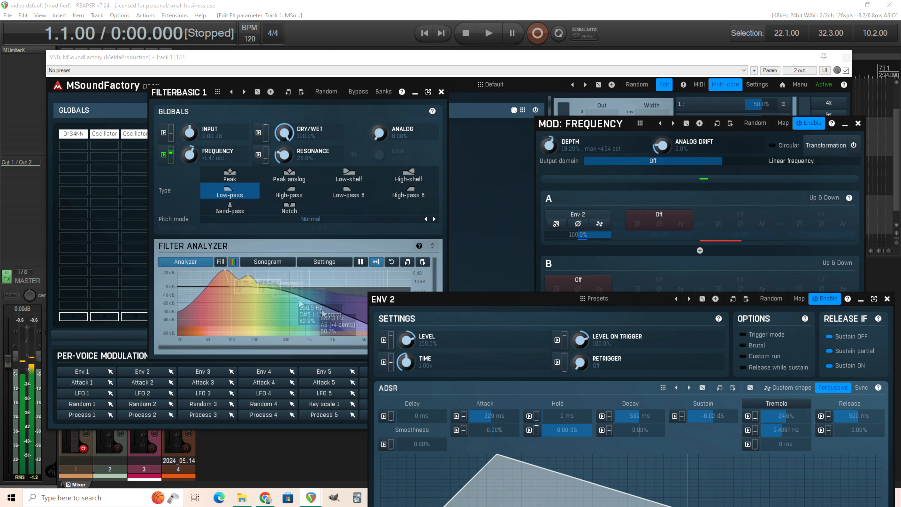
left_click_drag(772, 416, 779, 429)
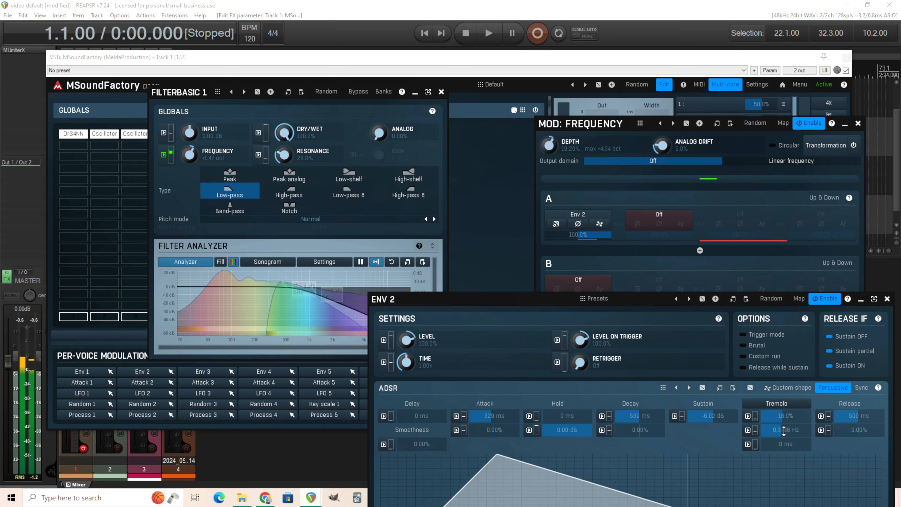
left_click(886, 300)
left_click(858, 123)
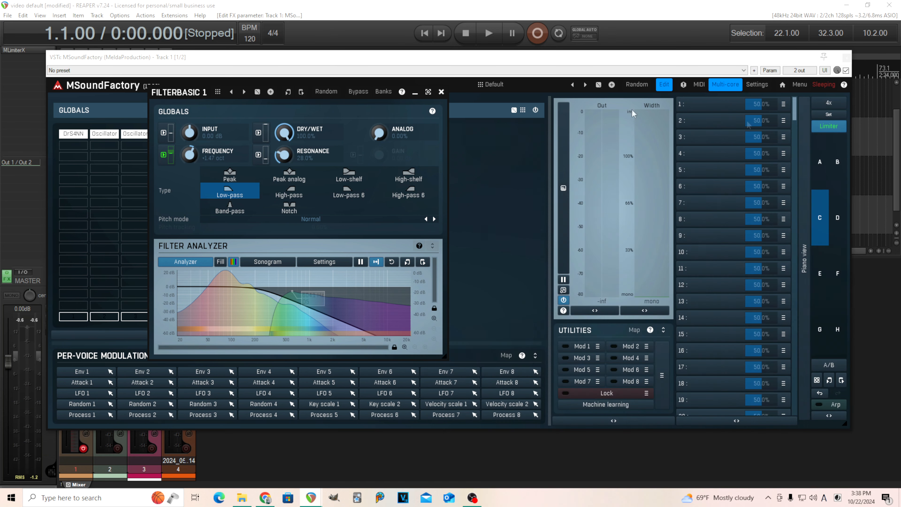
left_click(441, 92)
Step: Re-enable outputs 2, 3 and 1, switching output 4 off and on to compare the layered sound
left_click(107, 320)
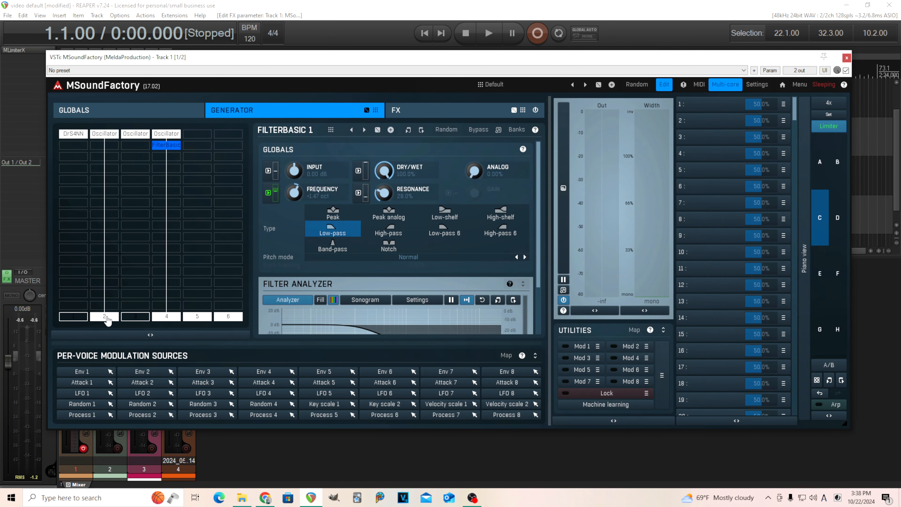
left_click(125, 319)
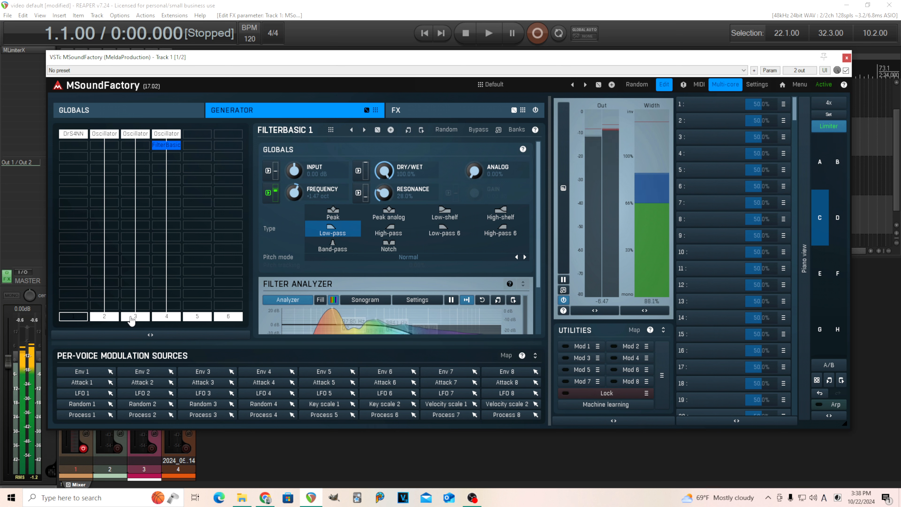
left_click(159, 316)
left_click(159, 317)
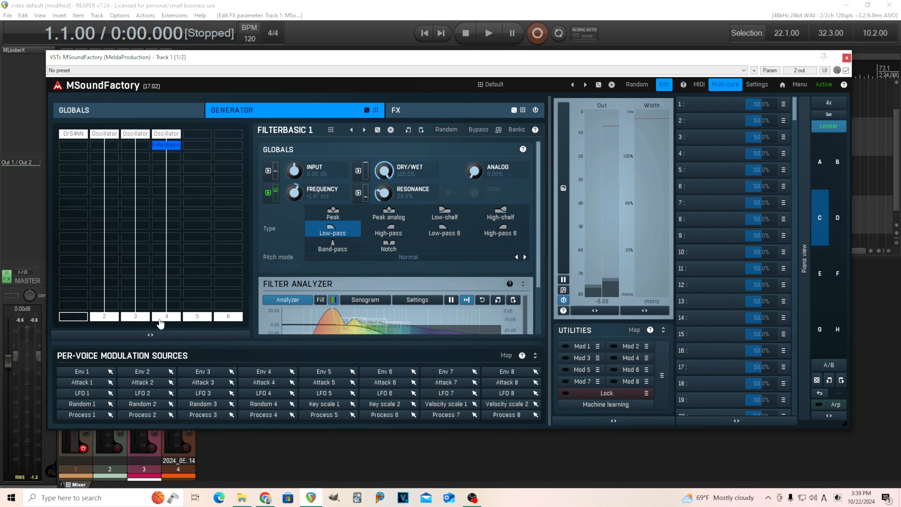
left_click(76, 317)
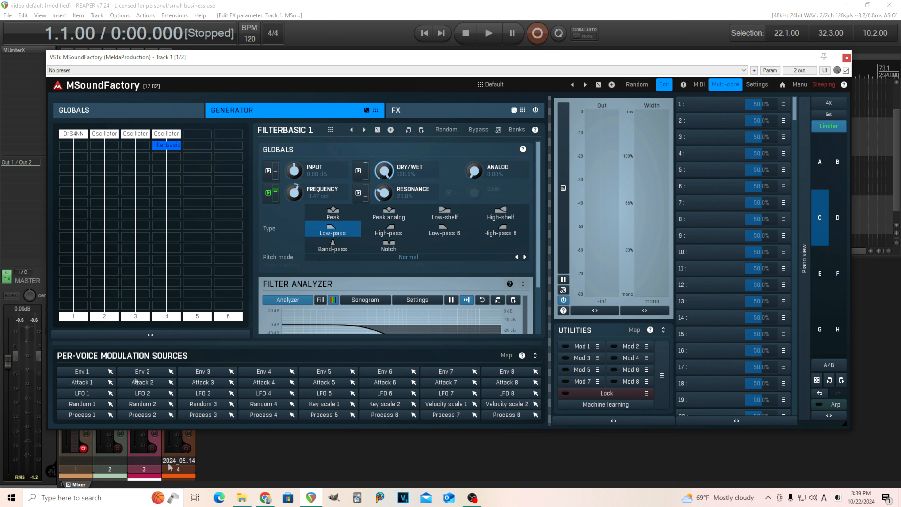
Step: Add a Mixer in column 1 of the FX grid and open its plugin settings
left_click(434, 113)
left_click(72, 196)
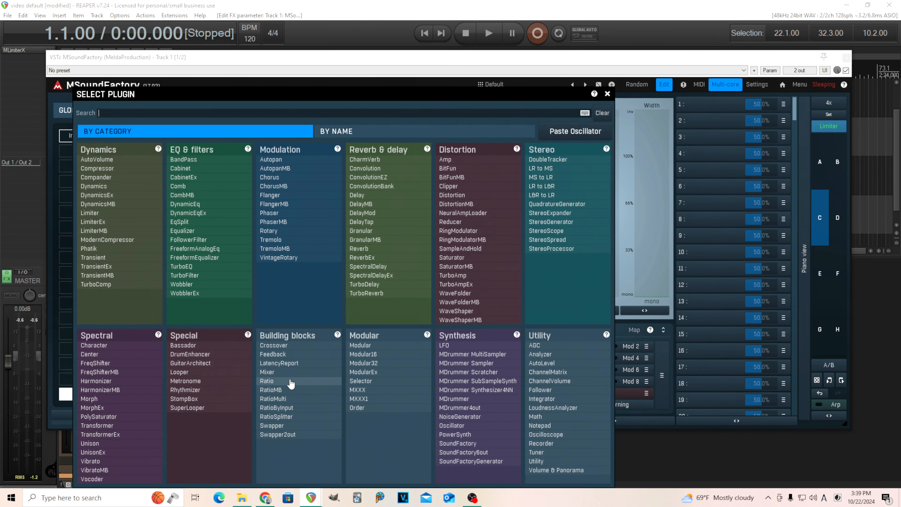
left_click(290, 373)
right_click(76, 196)
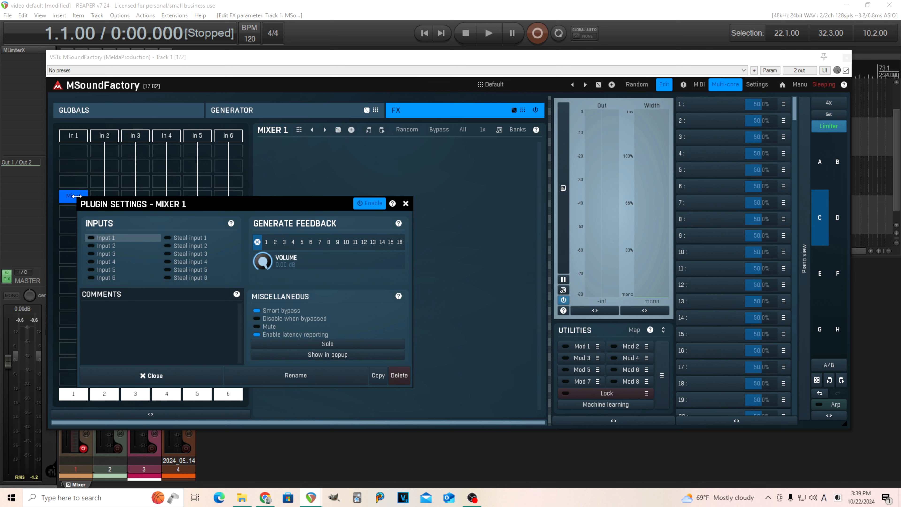
Step: Route inputs 1 to 4 into the Mixer, steal all four of them, and close the plugin settings
left_click(121, 237)
left_click(120, 245)
left_click(119, 253)
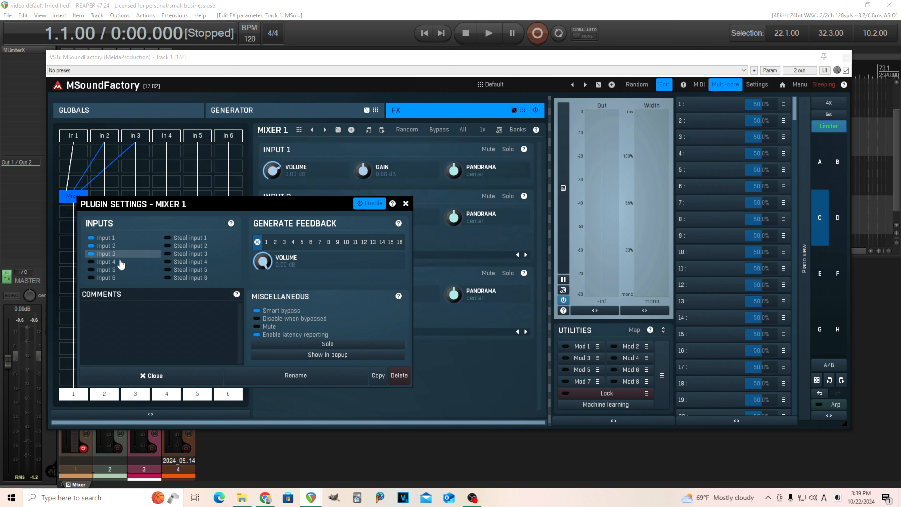
left_click(120, 261)
left_click(177, 262)
left_click(181, 253)
left_click(182, 245)
left_click(184, 237)
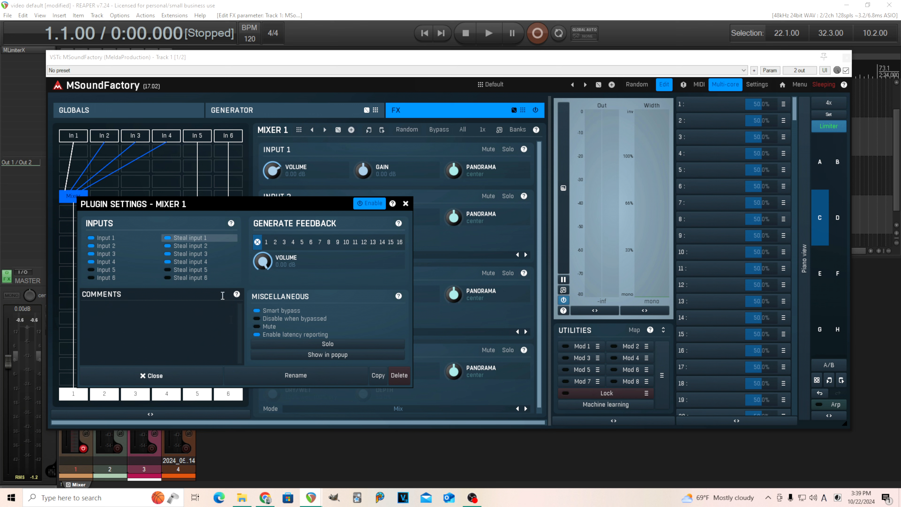
left_click(406, 204)
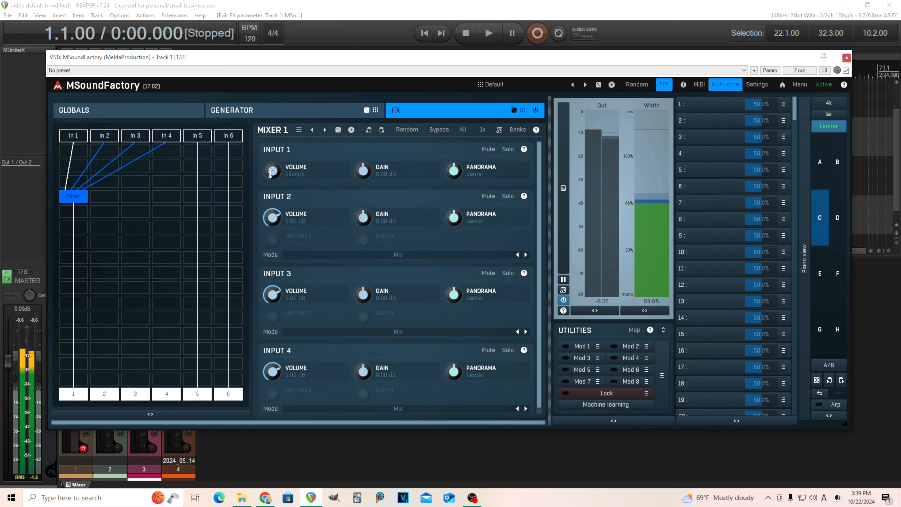
Step: Set the Mixer's input 1 volume to about -10.4 dB
left_click_drag(270, 173, 270, 173)
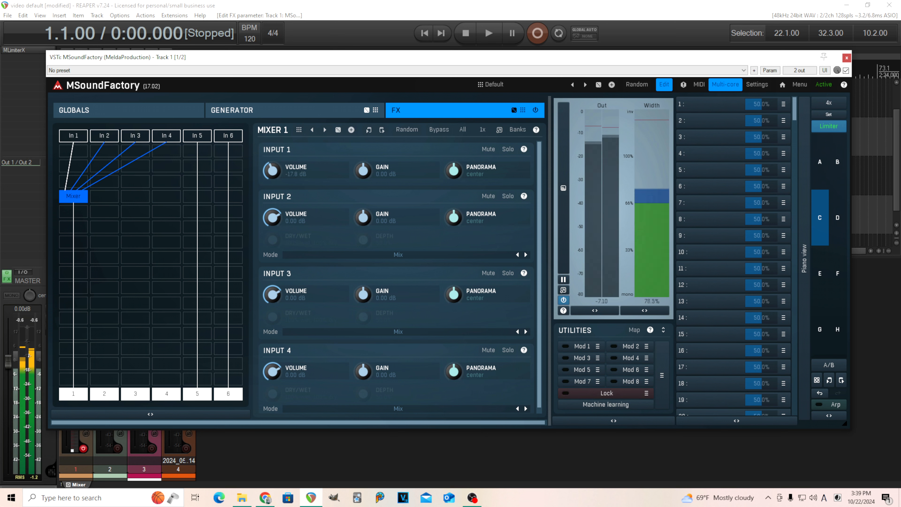
left_click_drag(270, 173, 270, 173)
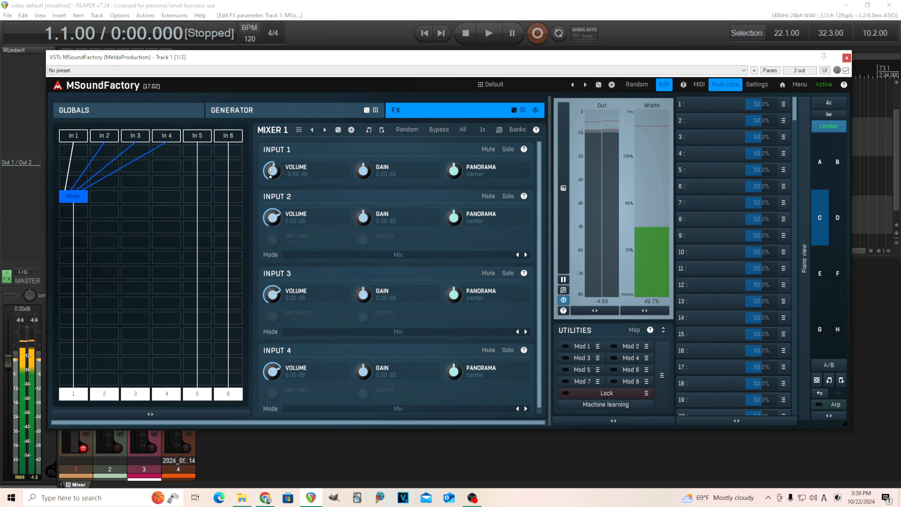
left_click_drag(270, 173, 271, 174)
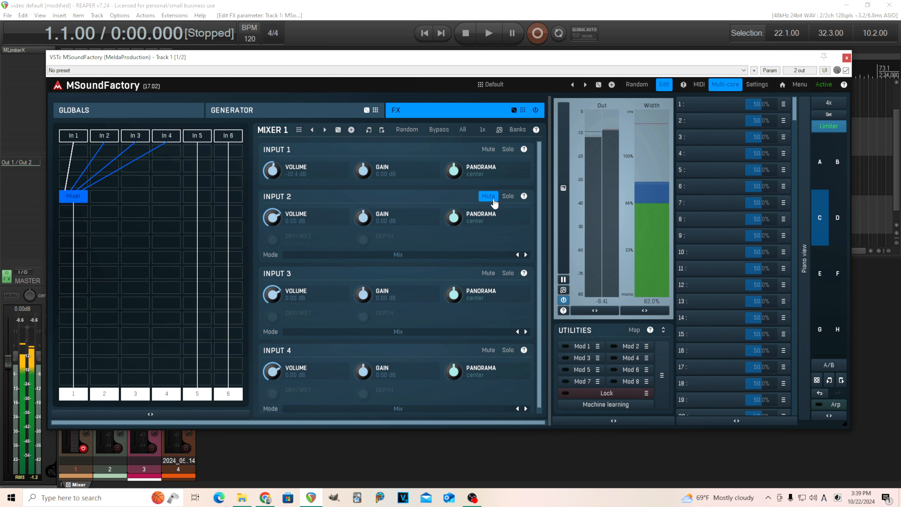
Step: Audition the mix with individual Mixer inputs temporarily muted
left_click(488, 273)
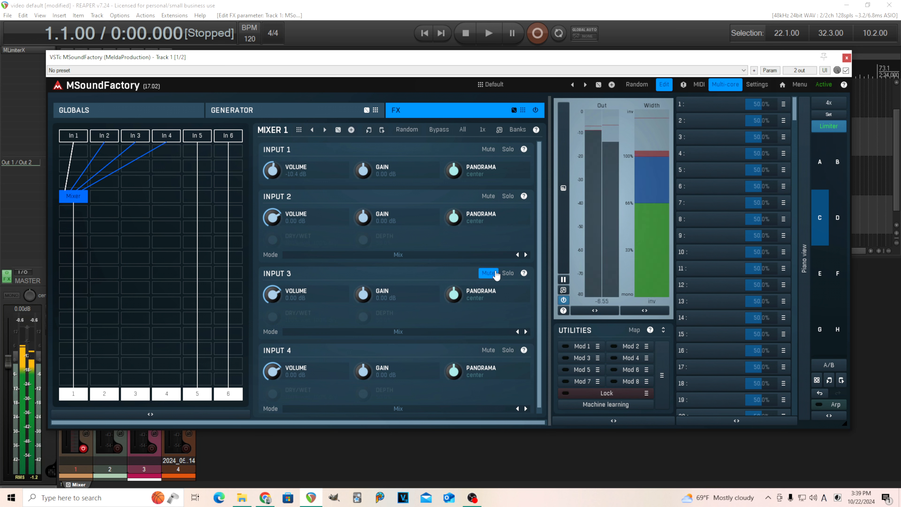
left_click(492, 277)
left_click(488, 350)
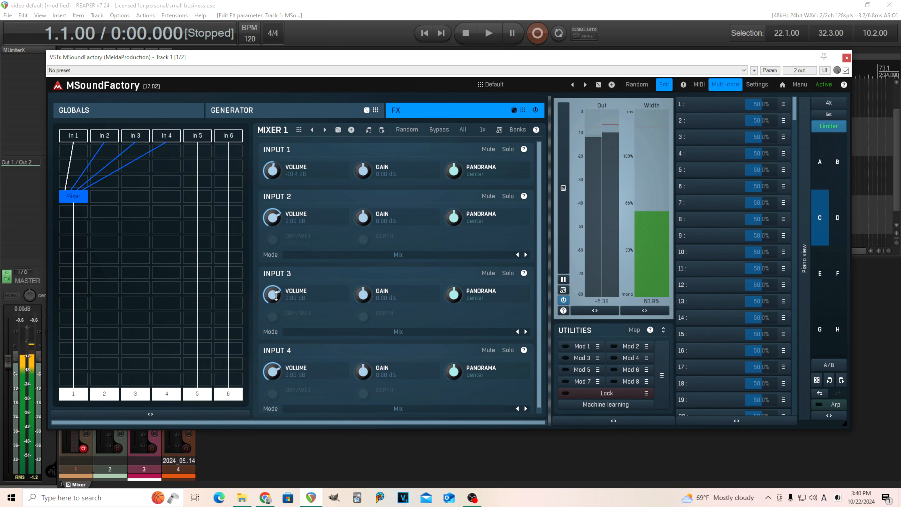
Step: Set the Mixer's input 3 volume to about -3.08 dB and input 4 volume to about 2.10 dB
left_click_drag(276, 294, 275, 302)
left_click_drag(273, 371, 273, 367)
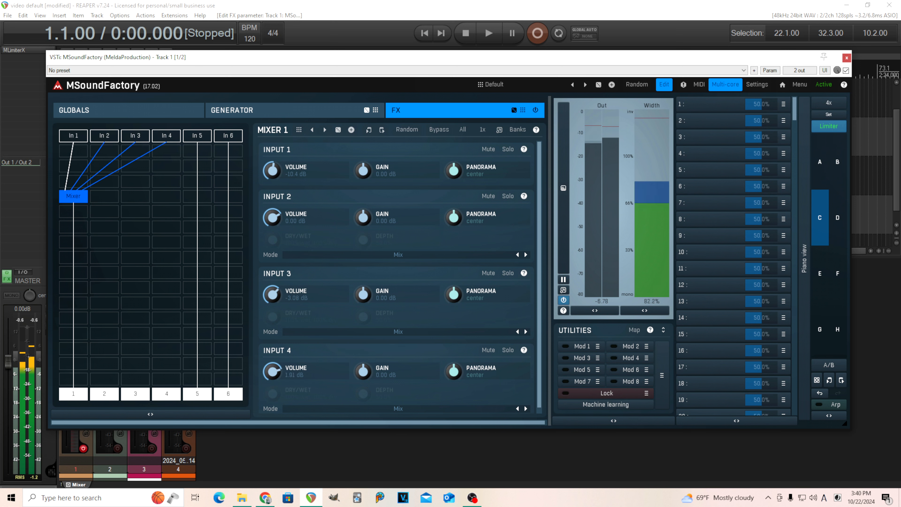
left_click_drag(273, 369, 274, 371)
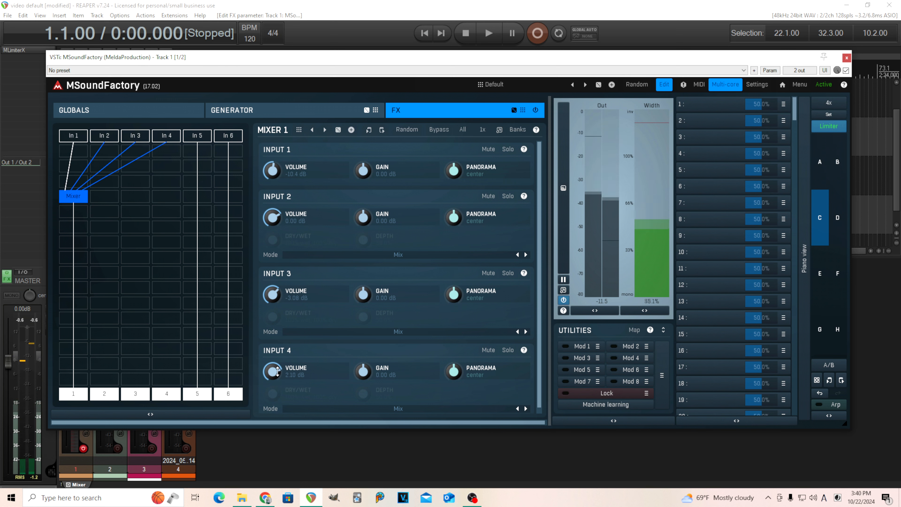
Step: Insert a Saturator on FX input 1 and solo input 1 in the Mixer
left_click(76, 158)
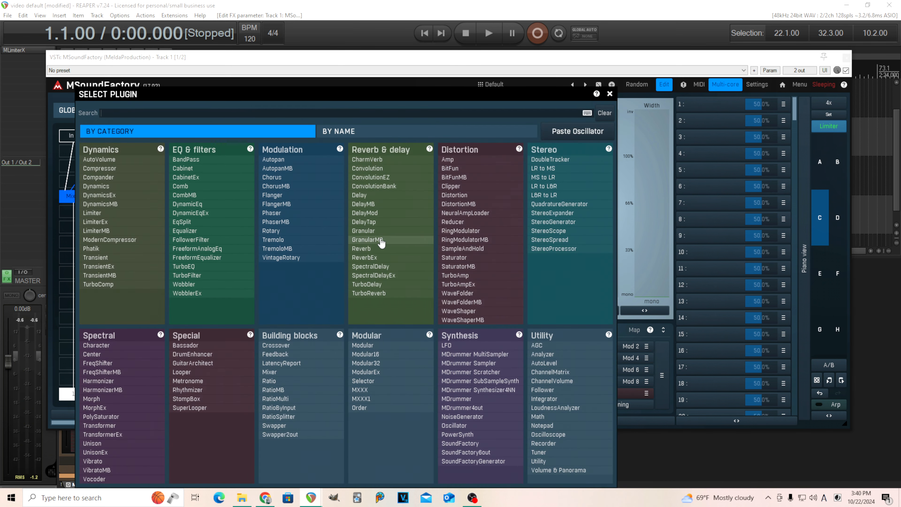
left_click(472, 259)
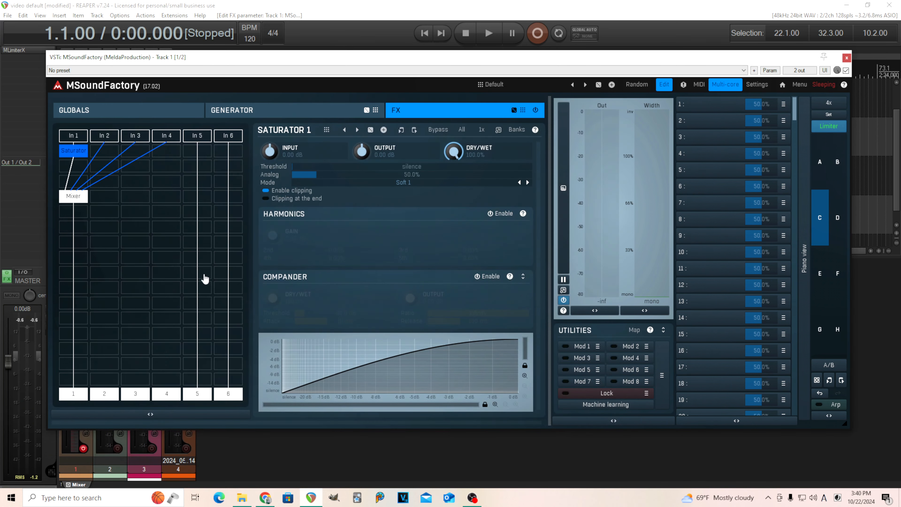
left_click(73, 196)
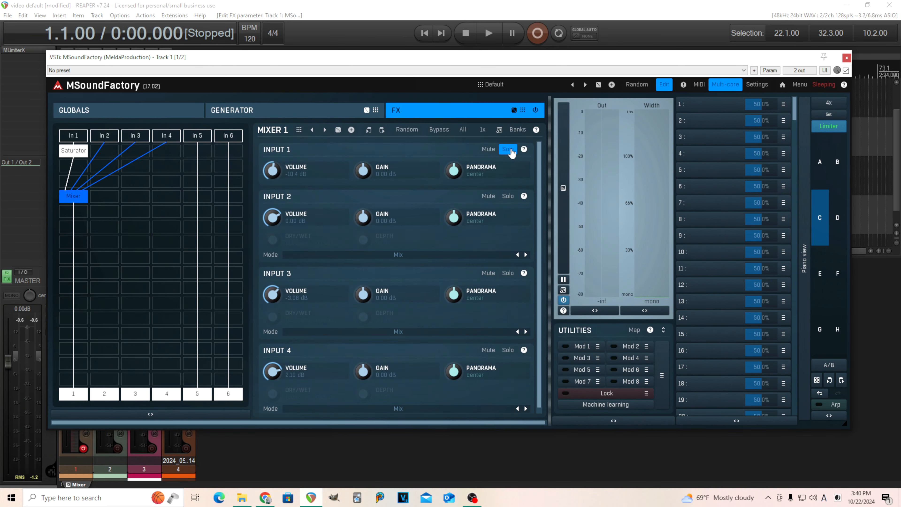
Step: Set Saturator 1's dry/wet to about 63.6%, comparing the sound with the effect bypassed and active
left_click(74, 151)
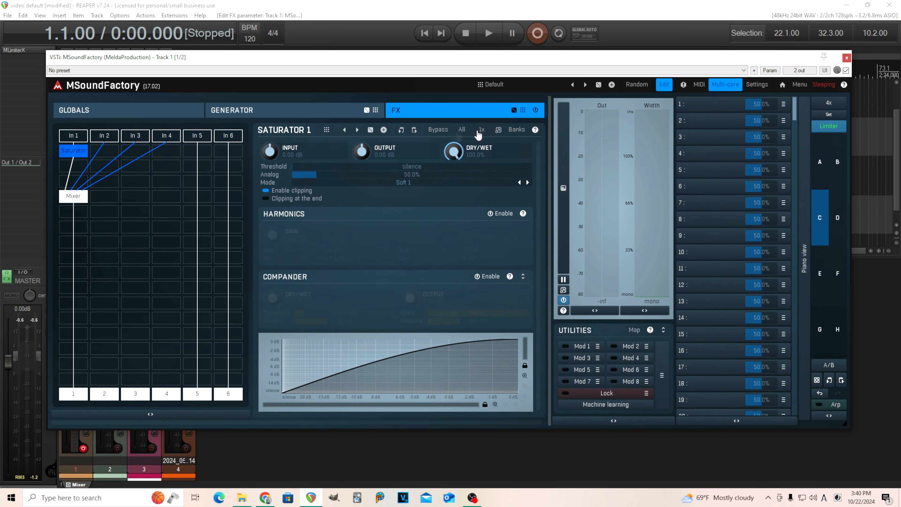
left_click(440, 131)
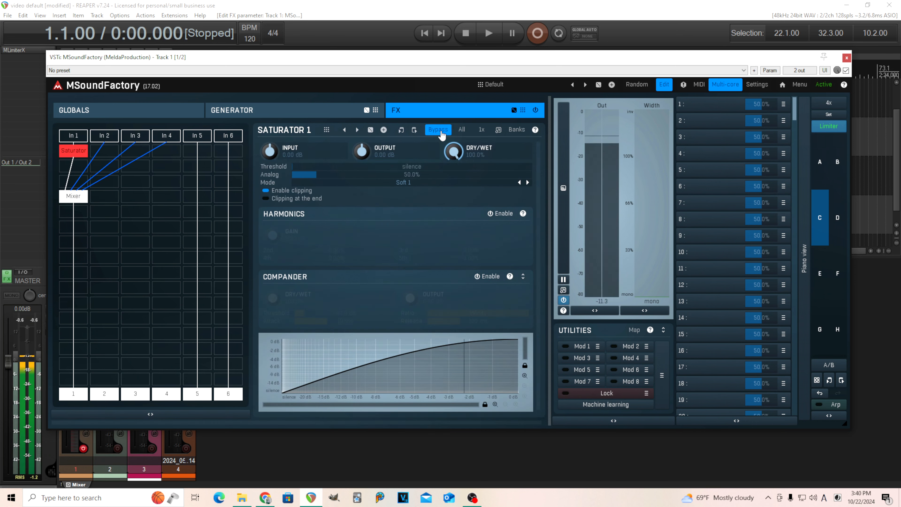
left_click(440, 131)
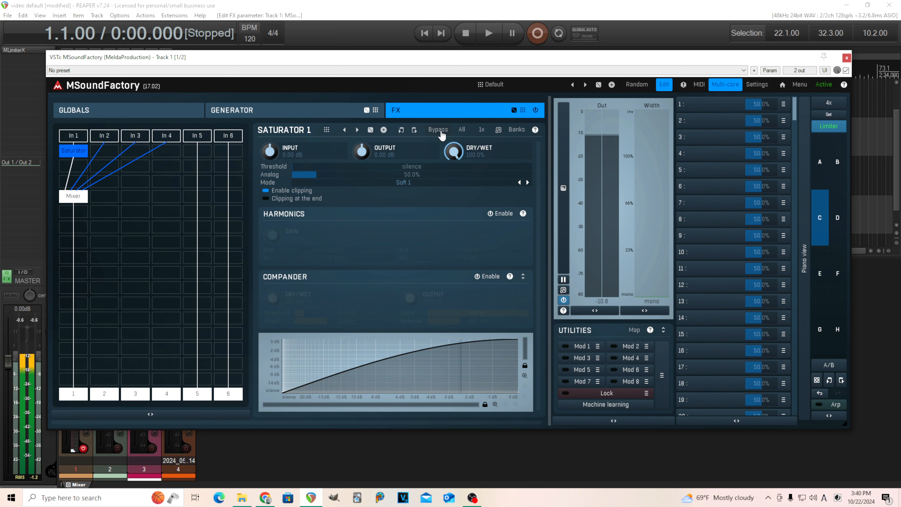
left_click_drag(453, 151, 454, 182)
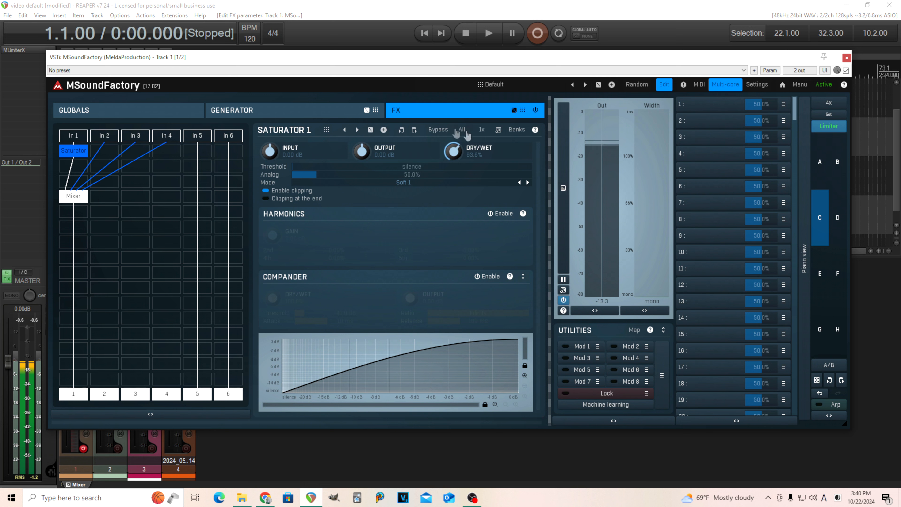
left_click(448, 131)
left_click(449, 131)
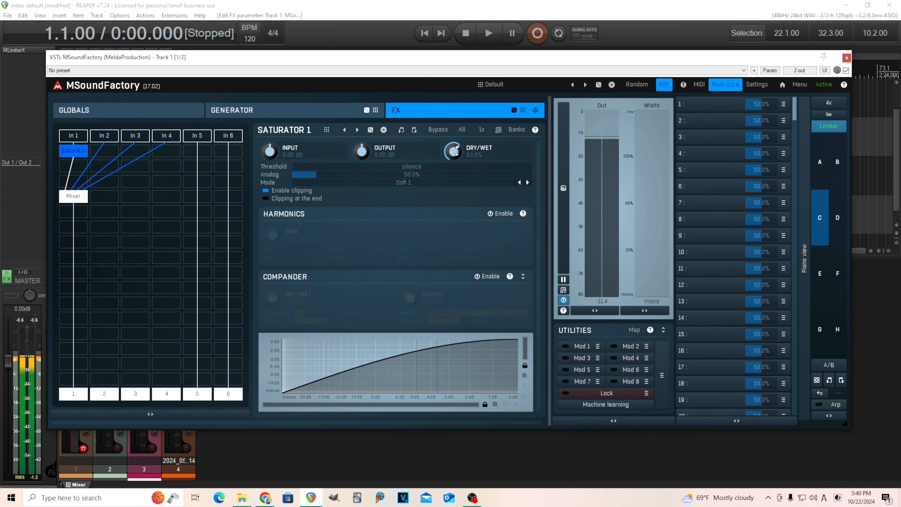
Step: Switch the Mixer's solo from input 1 to input 2 and insert a Saturator on FX input 2
left_click(73, 196)
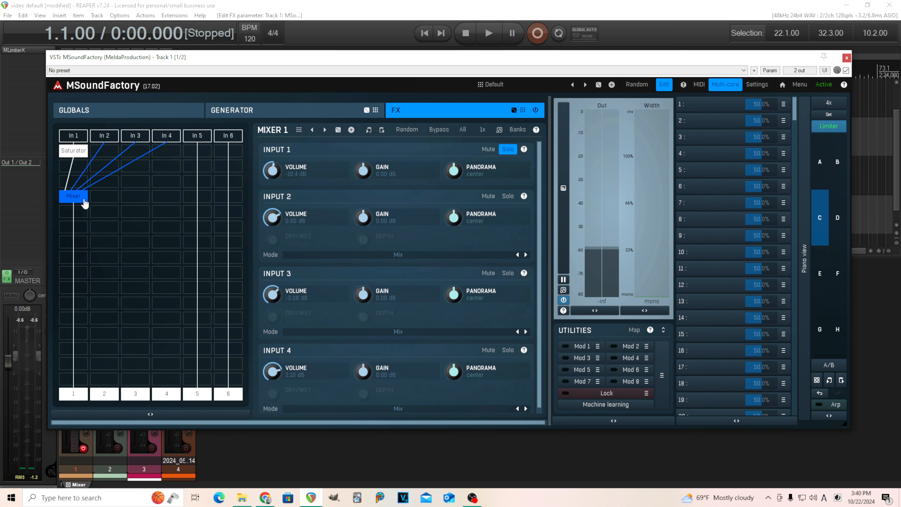
left_click(507, 196)
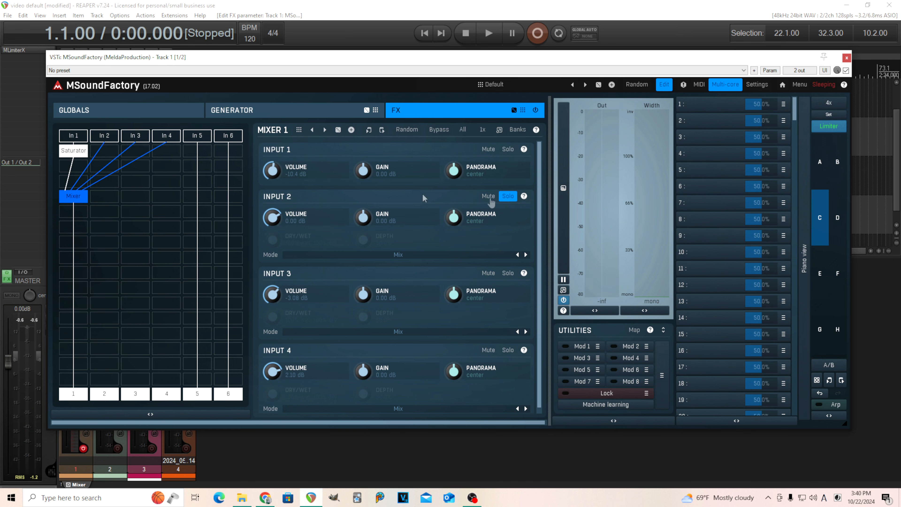
left_click(103, 153)
left_click(492, 263)
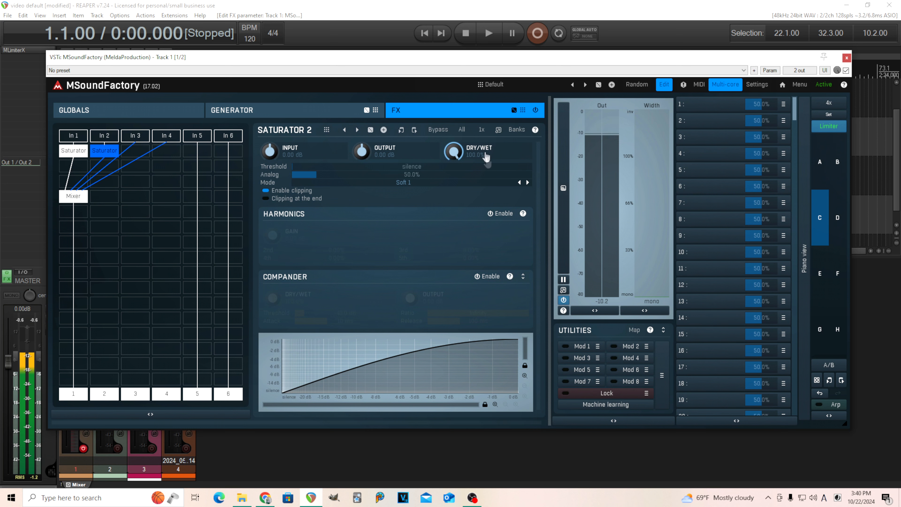
Step: Set Saturator 2 to Soft 2 mode with output at about -3.07 dB, comparing against bypass
left_click(442, 131)
left_click(442, 130)
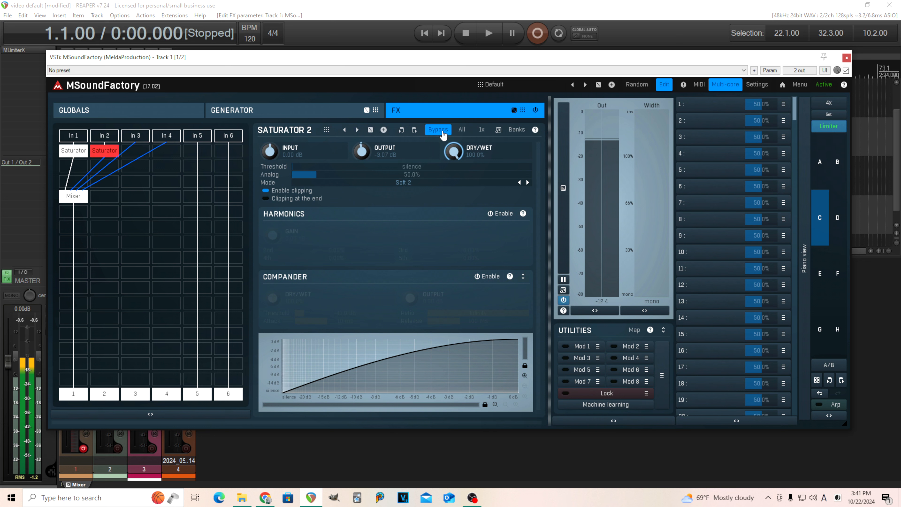
left_click(442, 131)
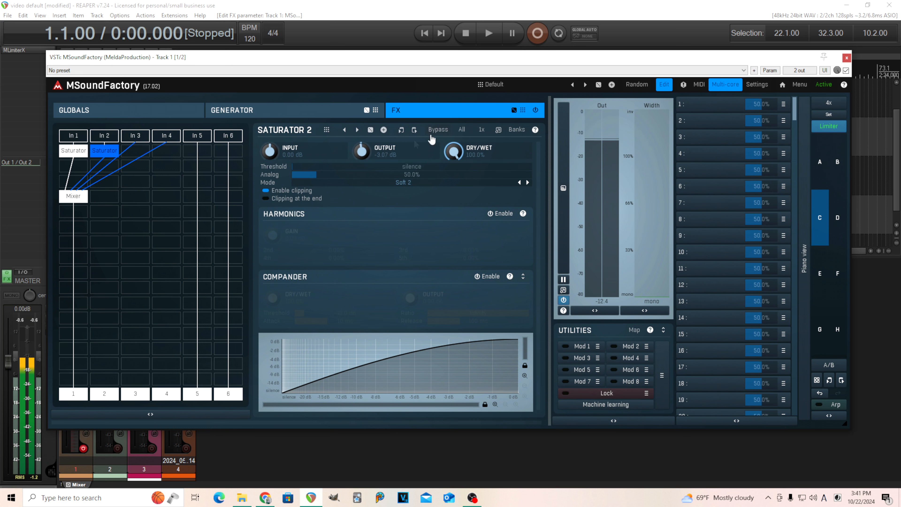
Step: Set Saturator 2's input to about +12.29 dB and output to about -13.44 dB, comparing against bypass
left_click_drag(280, 151, 280, 134)
left_click_drag(359, 149, 359, 165)
left_click(442, 133)
left_click(443, 132)
left_click(438, 132)
left_click(438, 132)
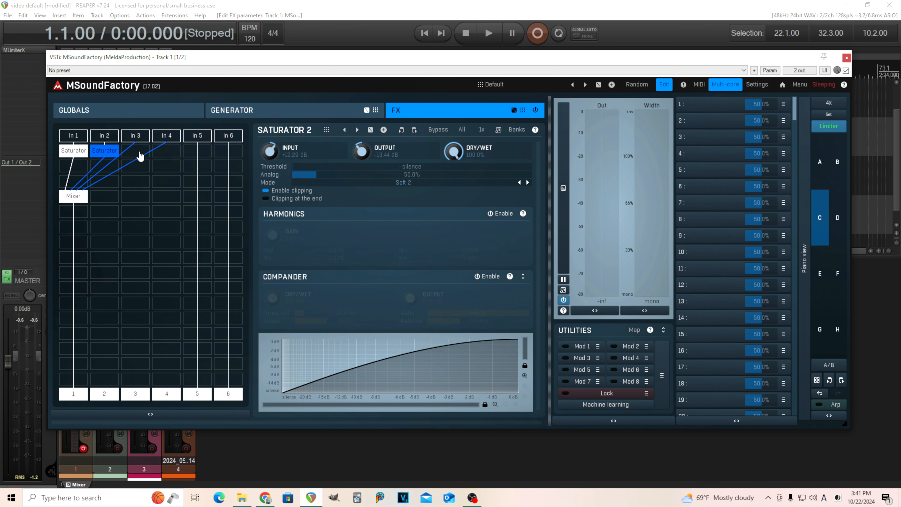
Step: Insert a Saturator on FX input 3 and switch the Mixer's solo from input 2 to input 3
double_click(140, 156)
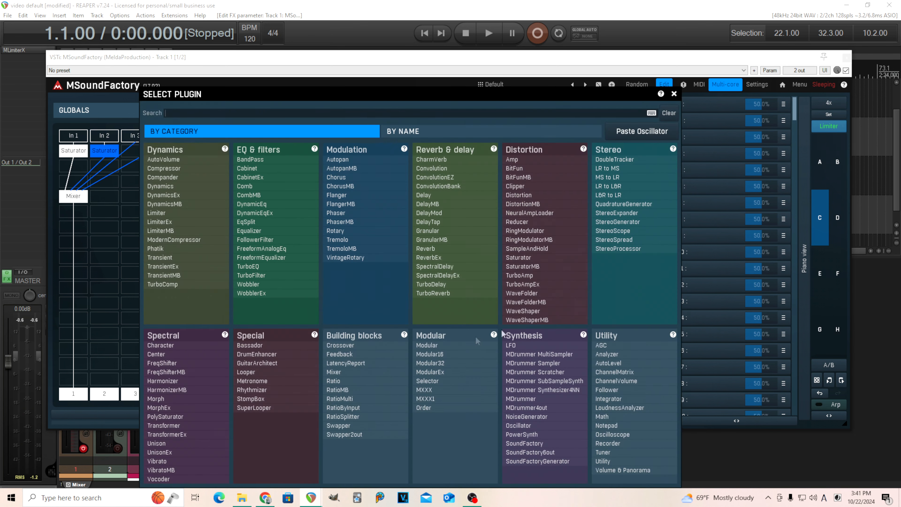
left_click(551, 259)
left_click(78, 199)
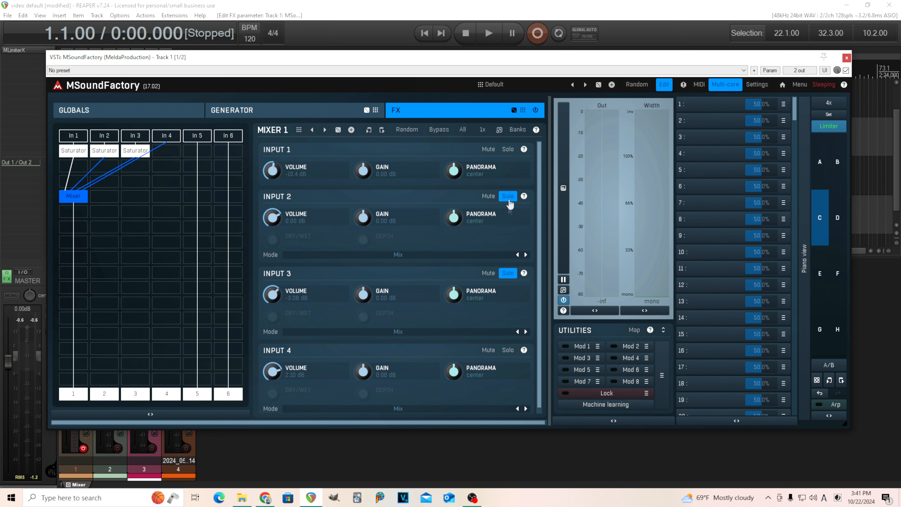
Step: Set Saturator 3 to Soft 3 mode with input about +4.61 dB and output about -7.30 dB, comparing against bypass
left_click(129, 154)
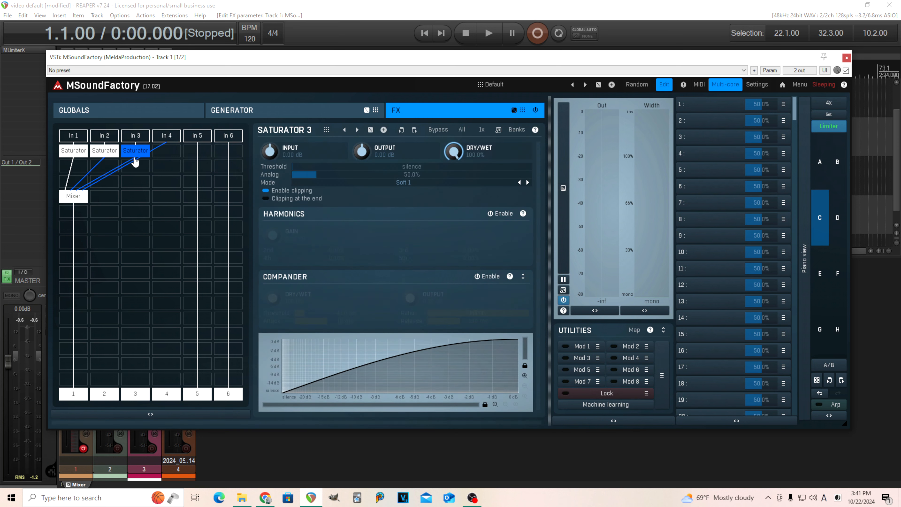
left_click(527, 182)
left_click(527, 182)
left_click_drag(365, 155, 364, 162)
left_click_drag(272, 154, 272, 140)
left_click_drag(368, 151, 368, 158)
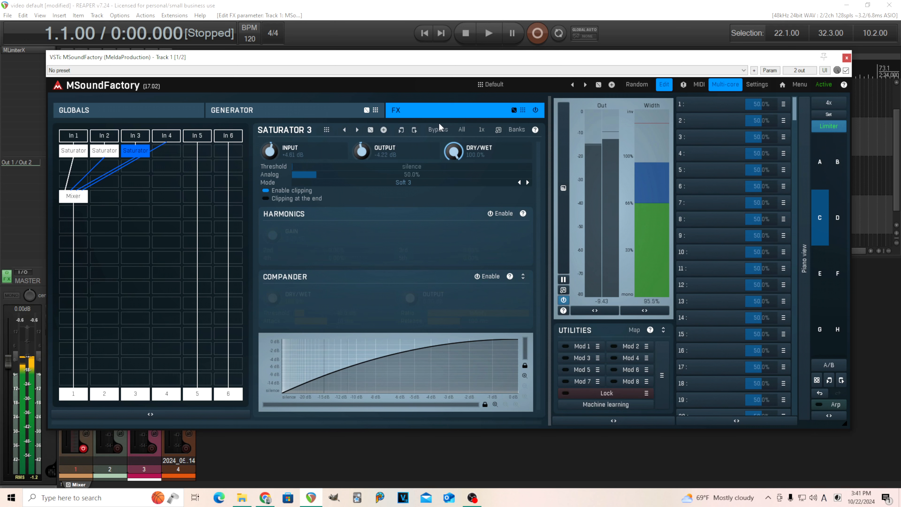
left_click_drag(361, 151, 361, 159)
left_click(438, 130)
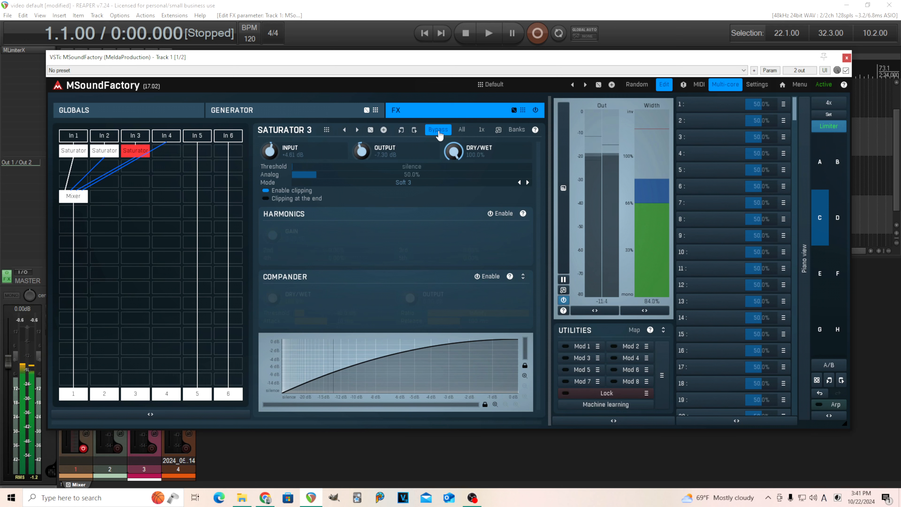
left_click(438, 130)
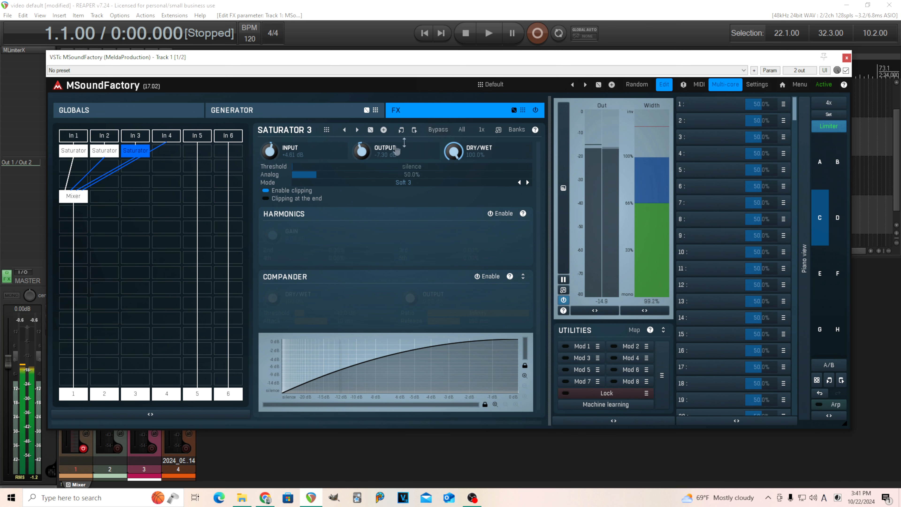
Step: Set Saturator 3's input to about +6.14 dB and output to about -9.60 dB, checking it against bypass
left_click_drag(270, 151, 270, 147)
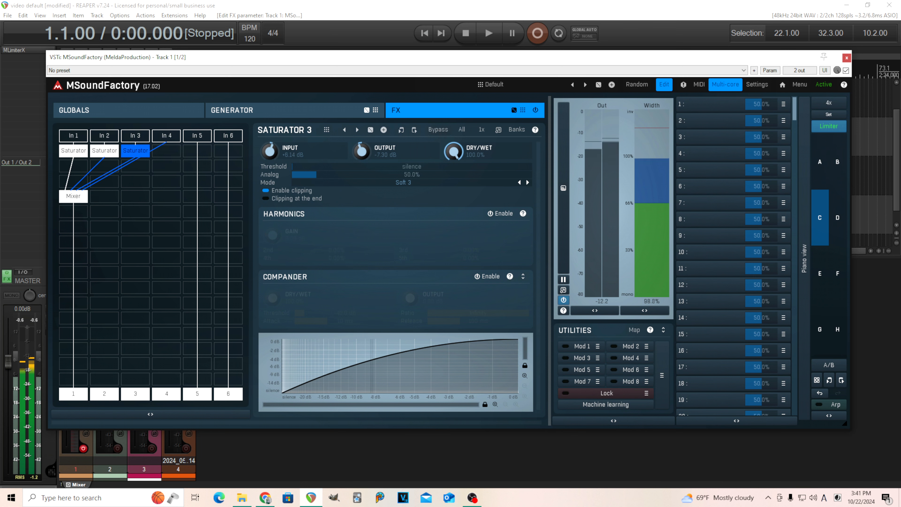
left_click(438, 130)
left_click(438, 130)
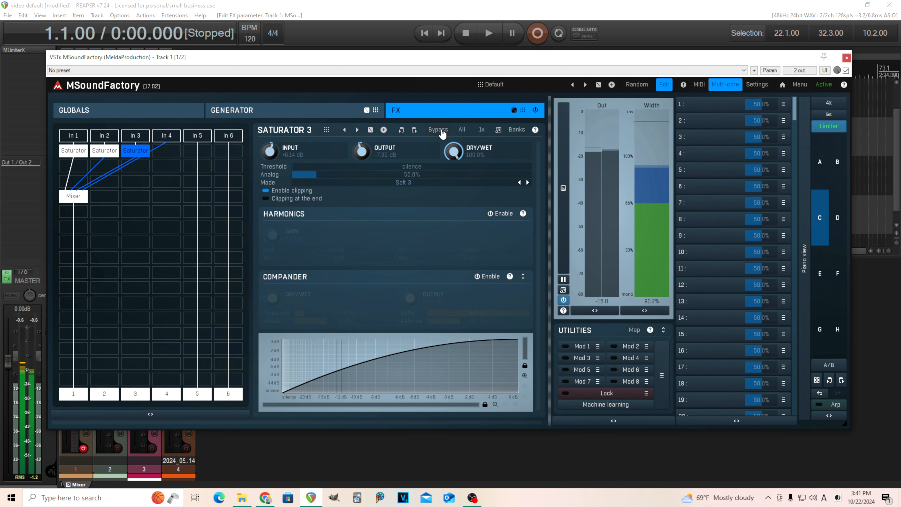
left_click_drag(362, 152, 361, 158)
left_click(436, 131)
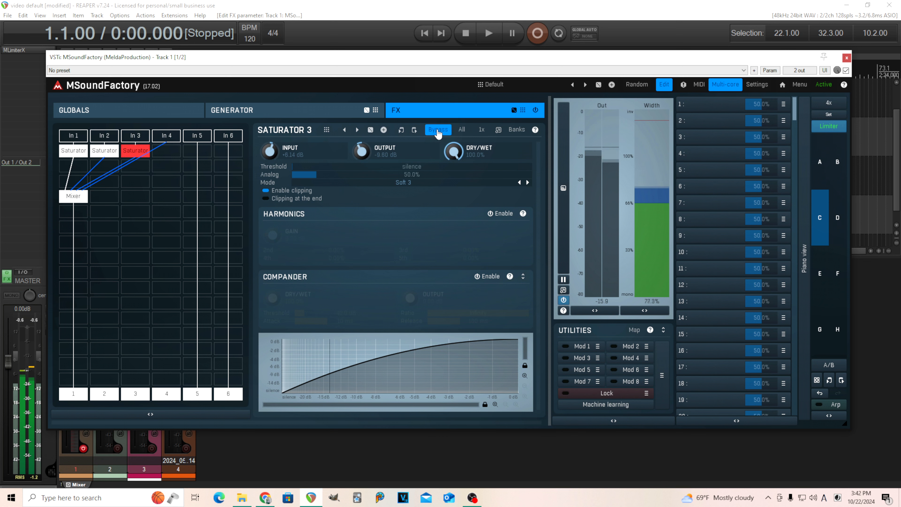
left_click(438, 132)
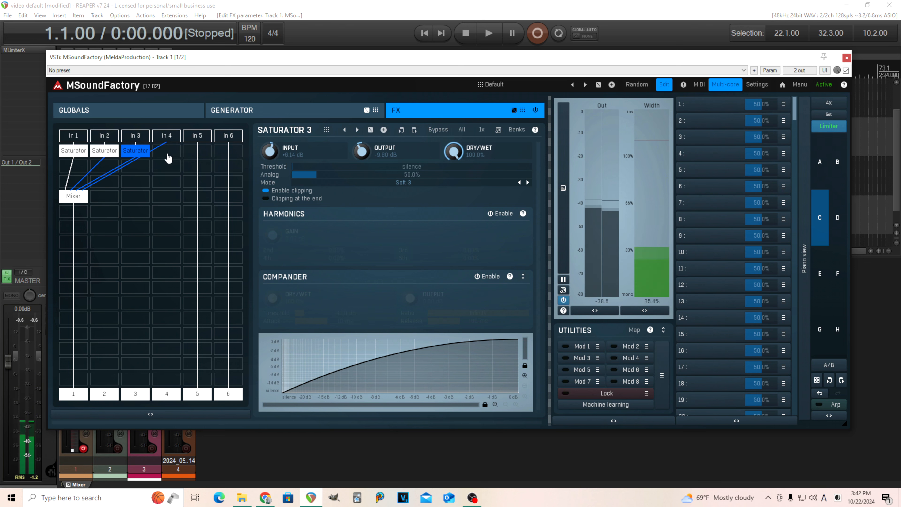
Step: Insert a Saturator on FX input 4 and switch the Mixer's solo from input 3 to input 4
left_click(159, 164)
left_click(553, 260)
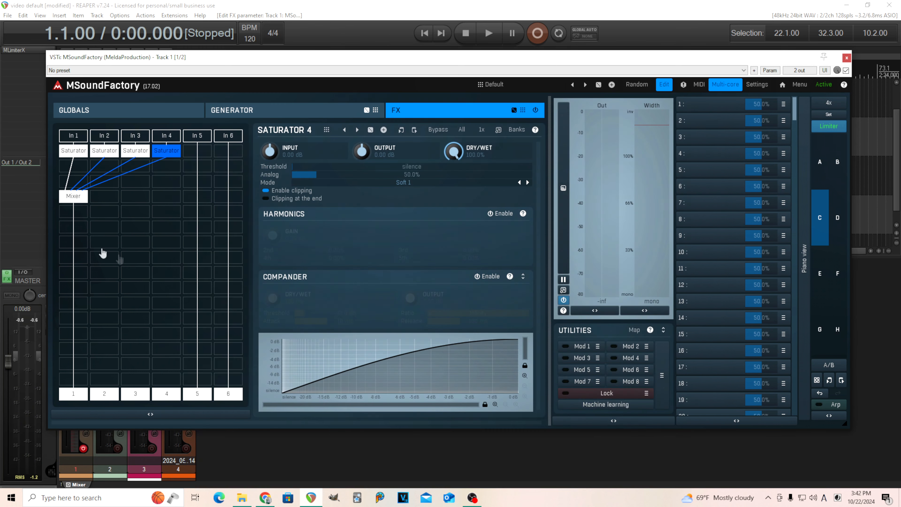
left_click(73, 197)
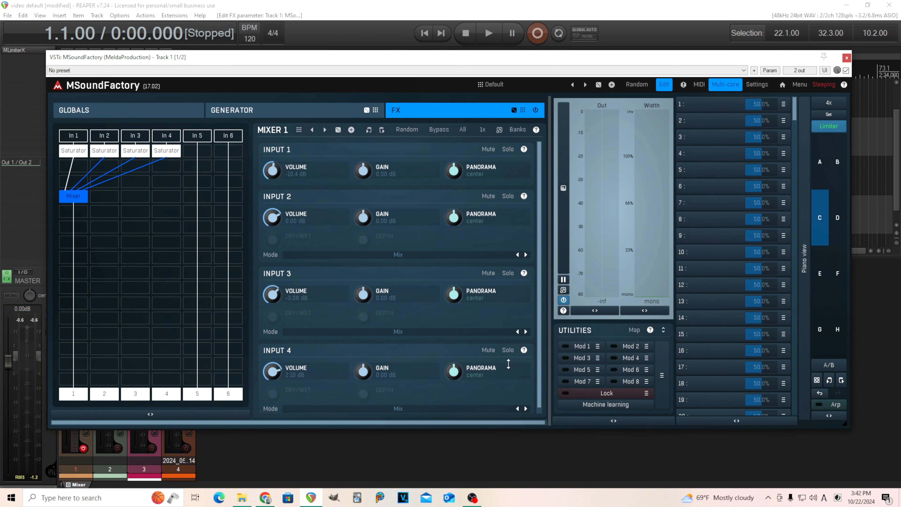
Step: Set Saturator 4 to Clip 2 mode and its output to about -8.83 dB
left_click(166, 152)
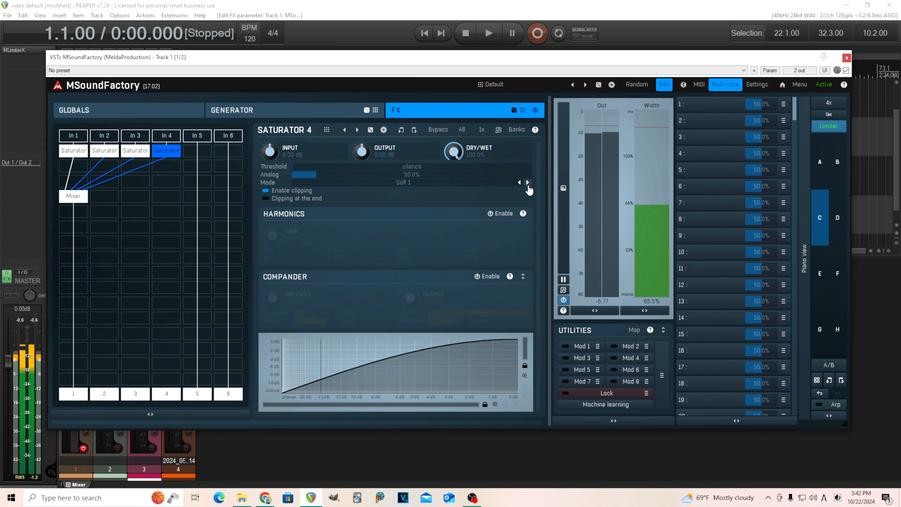
left_click(80, 197)
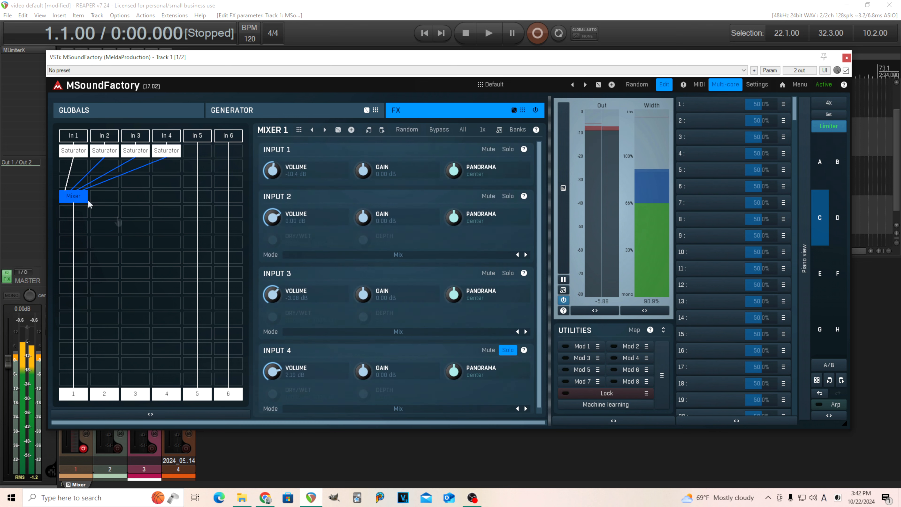
left_click(167, 151)
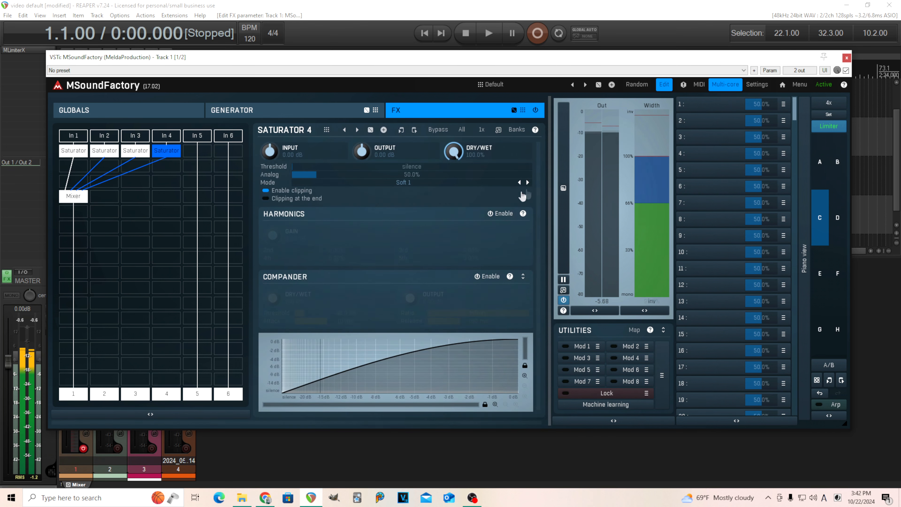
left_click(528, 183)
left_click(528, 182)
left_click(528, 182)
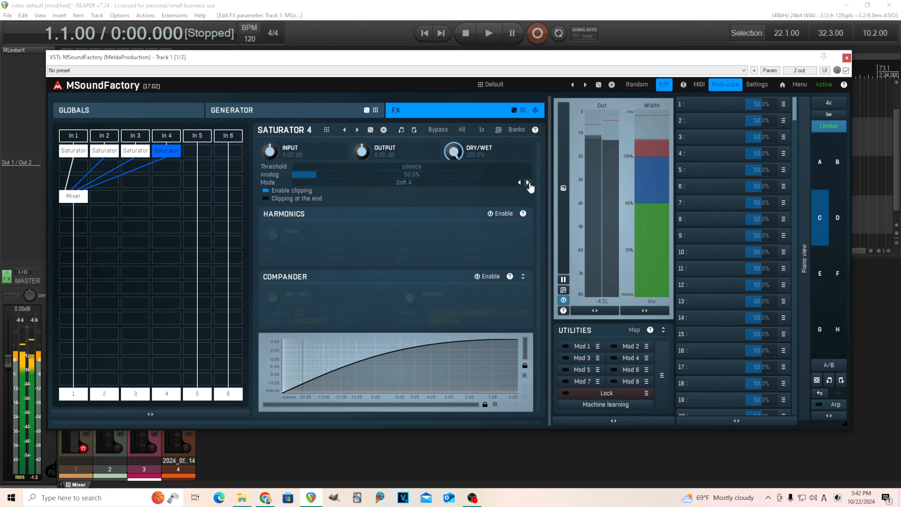
left_click(527, 182)
left_click(528, 182)
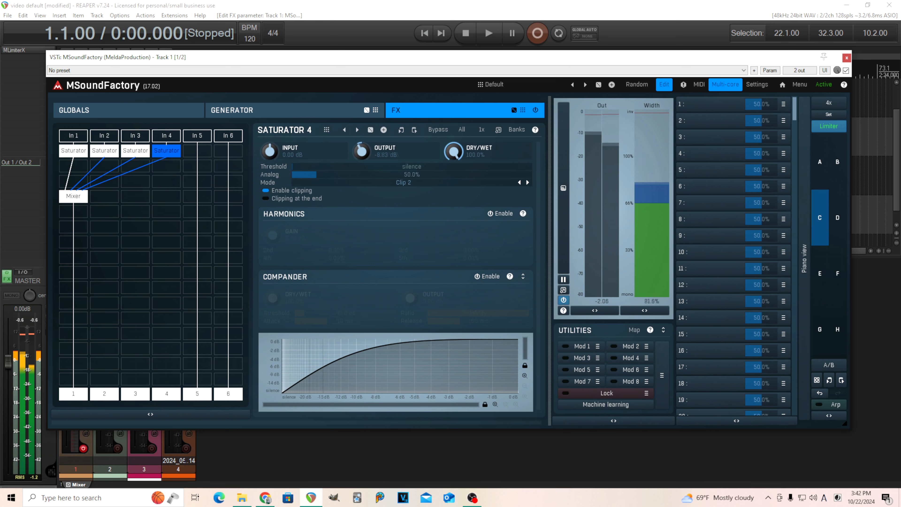
Step: Set Saturator 4's input to about +7.30 dB and output to about -14.98 dB, comparing against bypass
left_click(438, 130)
left_click(439, 131)
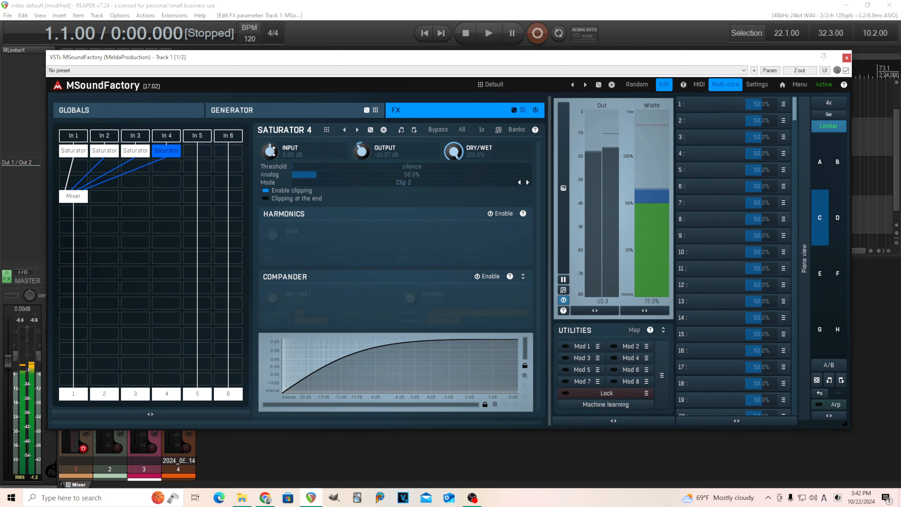
left_click_drag(333, 156, 333, 139)
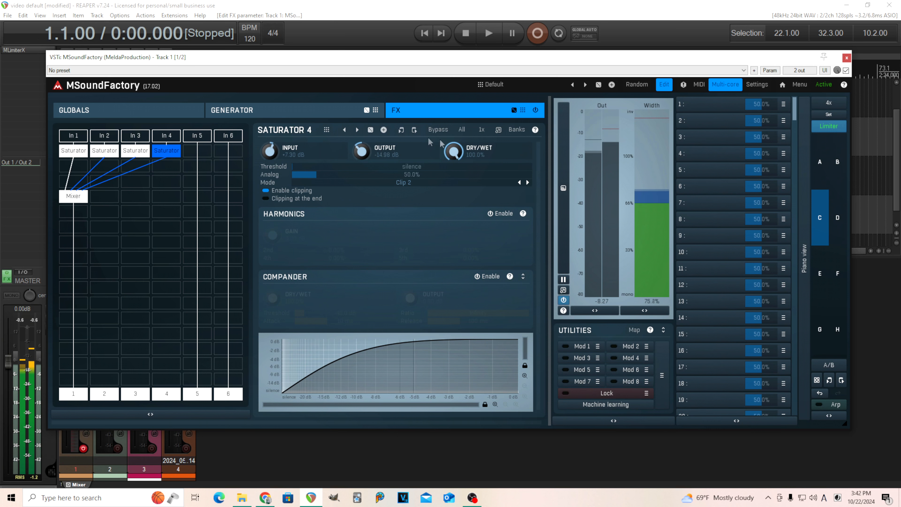
left_click(438, 130)
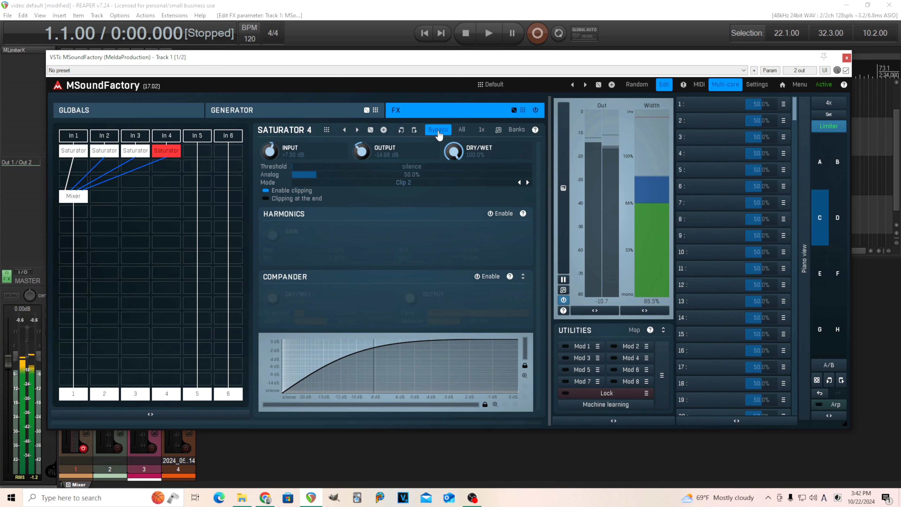
left_click(439, 135)
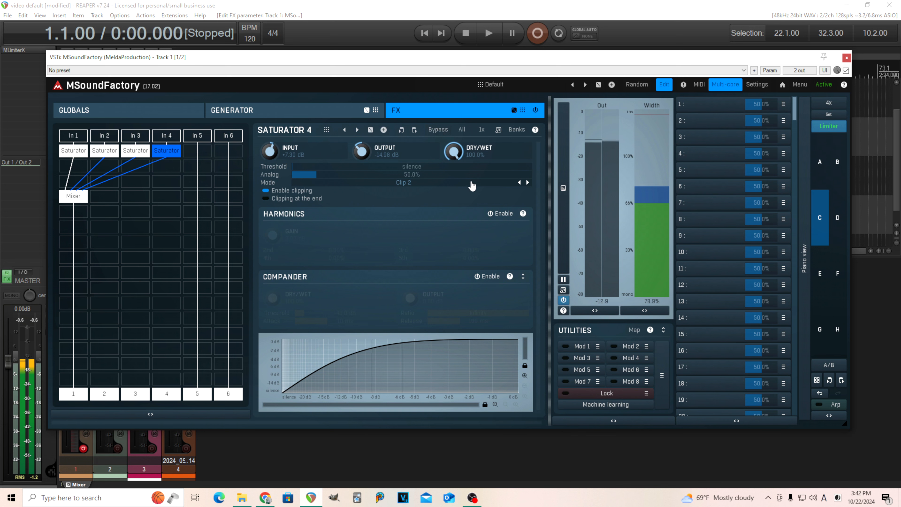
Step: Compare Saturator 4 against bypass, set its output to about -13.44 dB, readjust the input and switch the mode to Clip 3
left_click(443, 131)
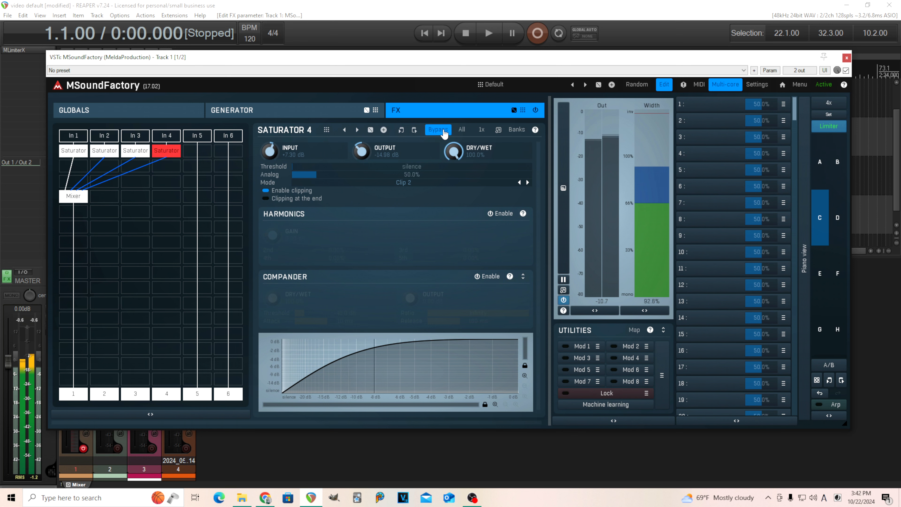
left_click(443, 131)
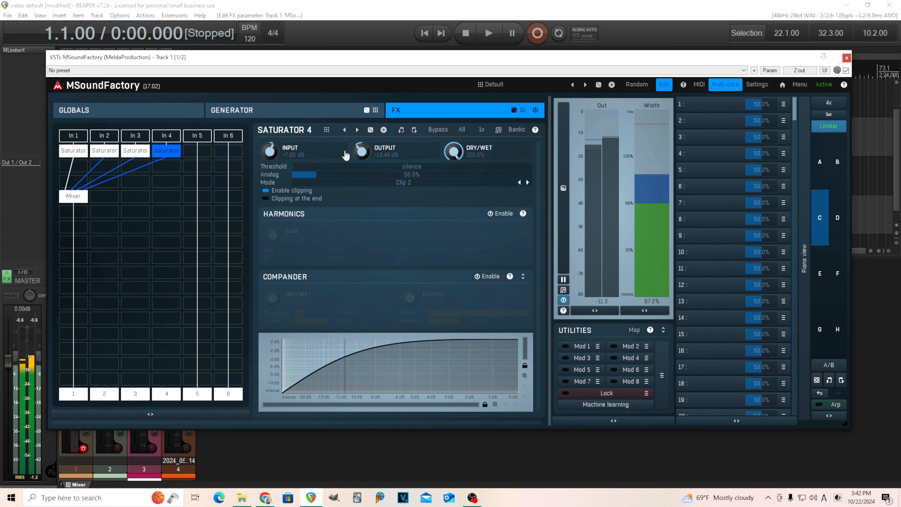
left_click_drag(273, 148, 273, 150)
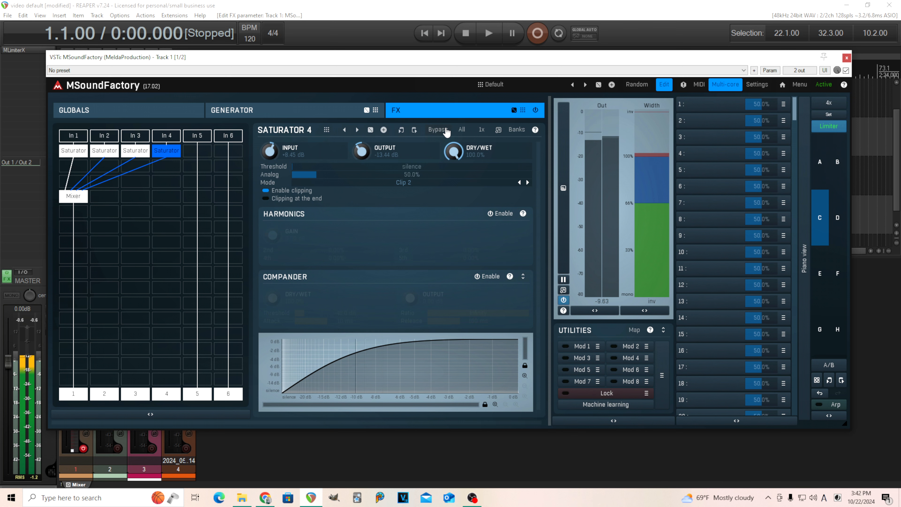
left_click(527, 183)
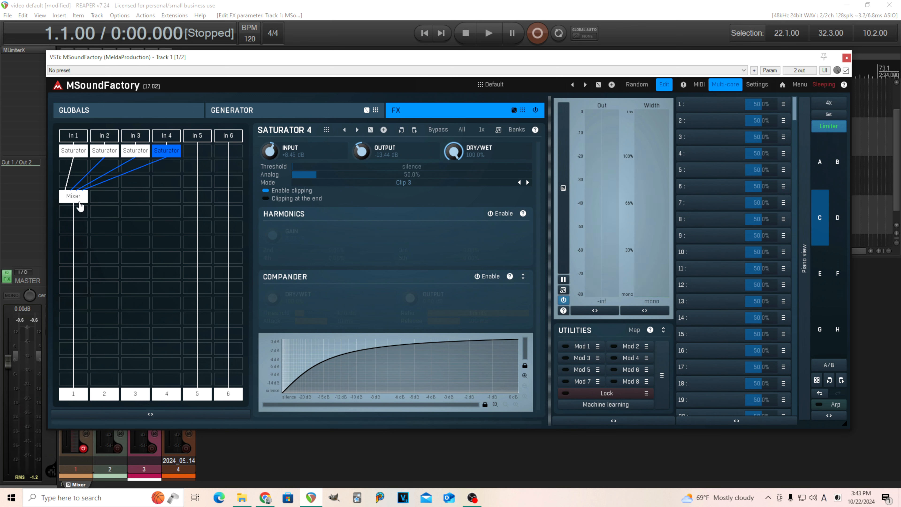
Step: Turn off input 4's solo in the Mixer and audition the mix with inputs 4, 3 and 2 muted one at a time
left_click(79, 201)
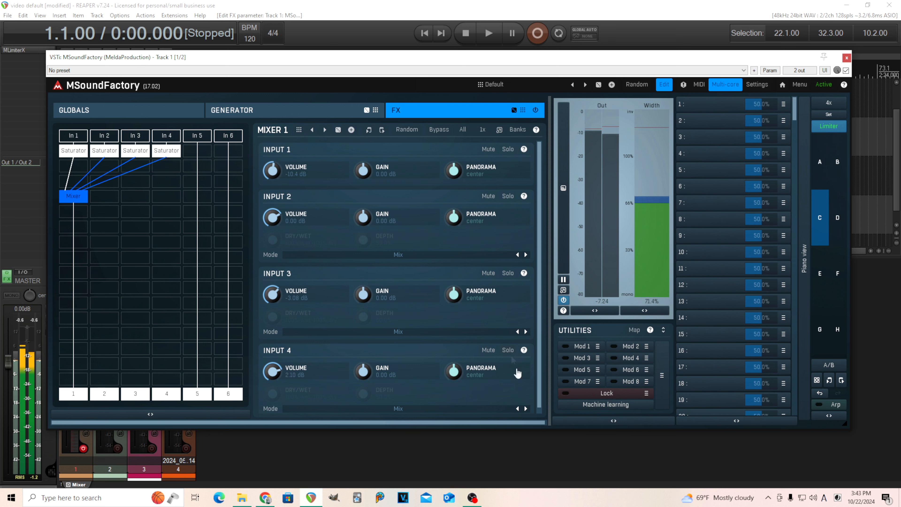
left_click(492, 350)
left_click(492, 350)
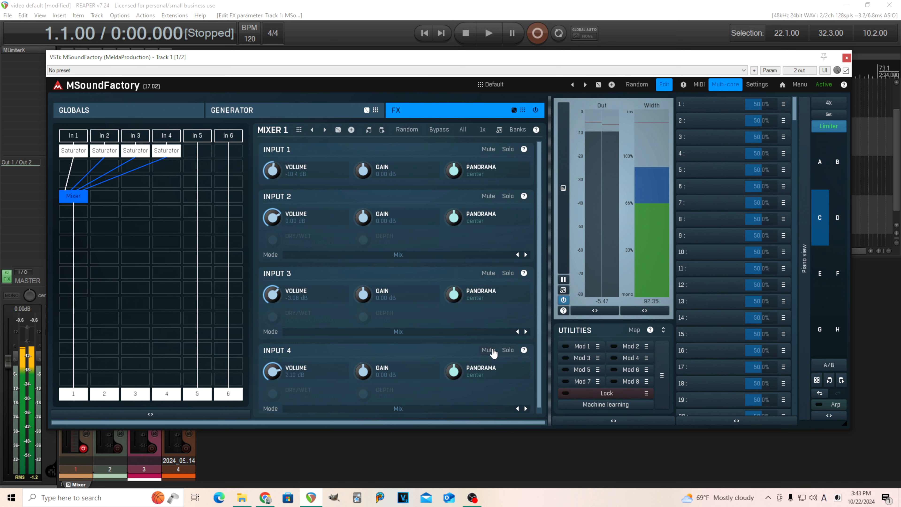
left_click(488, 275)
left_click(488, 275)
left_click(488, 197)
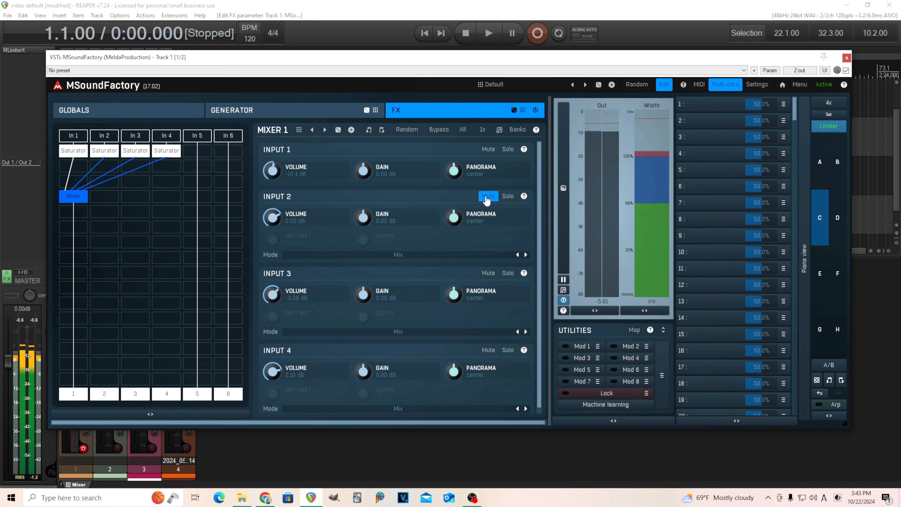
left_click(487, 198)
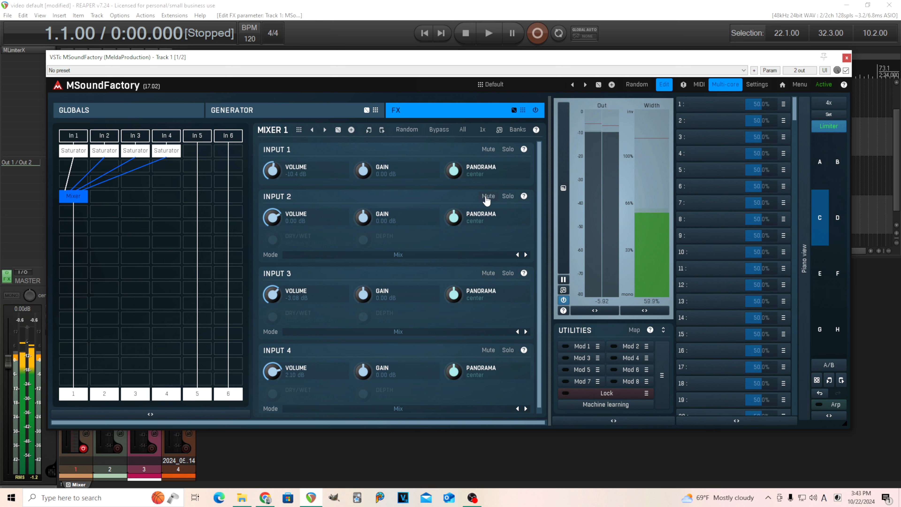
Step: Insert an Equalizer below the Mixer and make band 1 a high-pass with slope 2 at about 50 Hz
double_click(82, 234)
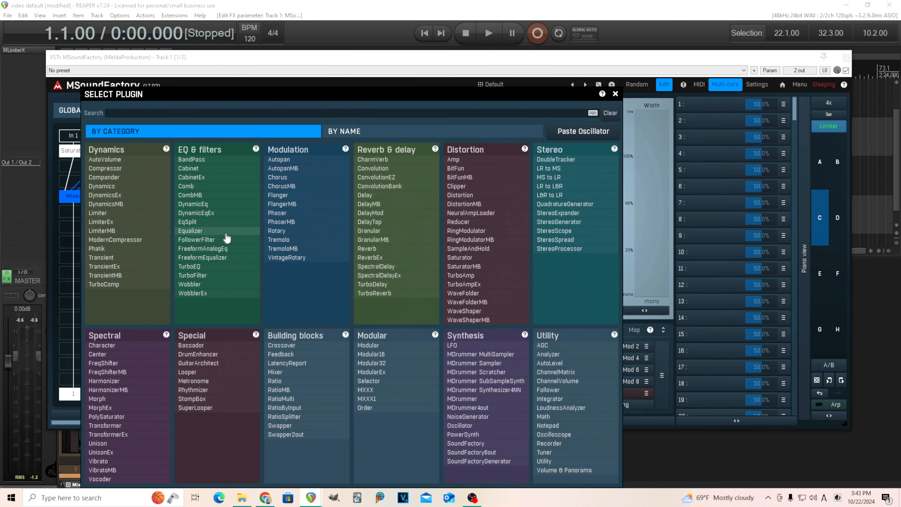
left_click(214, 234)
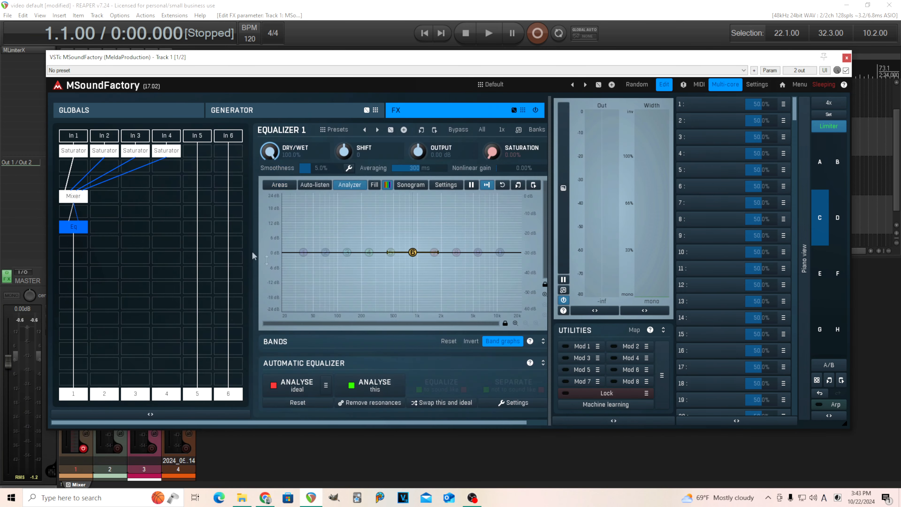
double_click(302, 252)
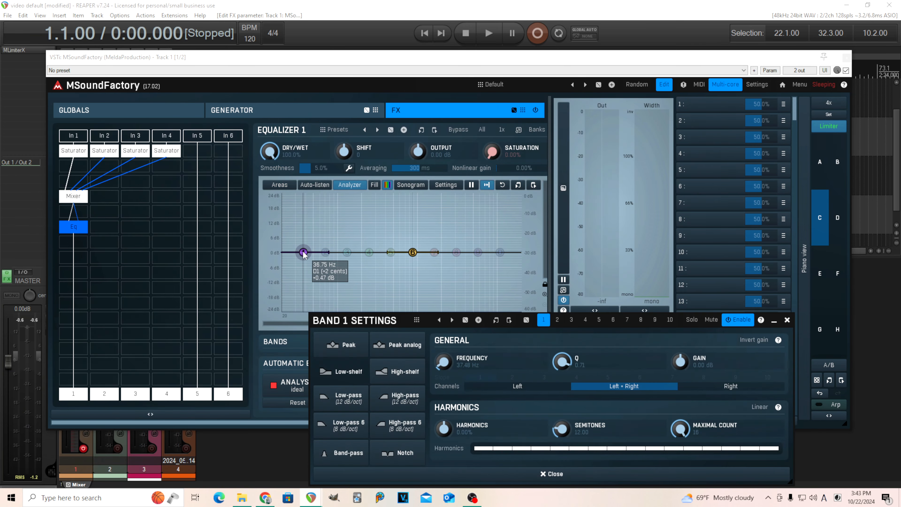
left_click(407, 408)
left_click(505, 379)
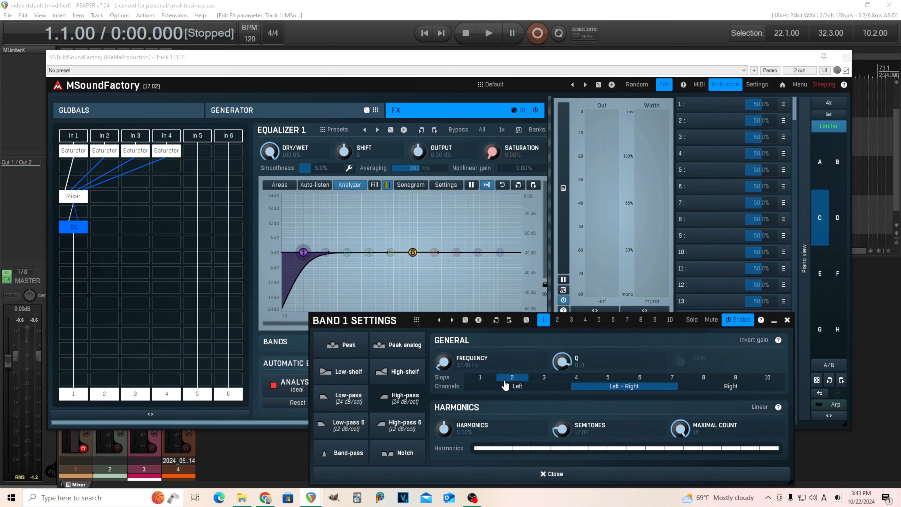
left_click(786, 320)
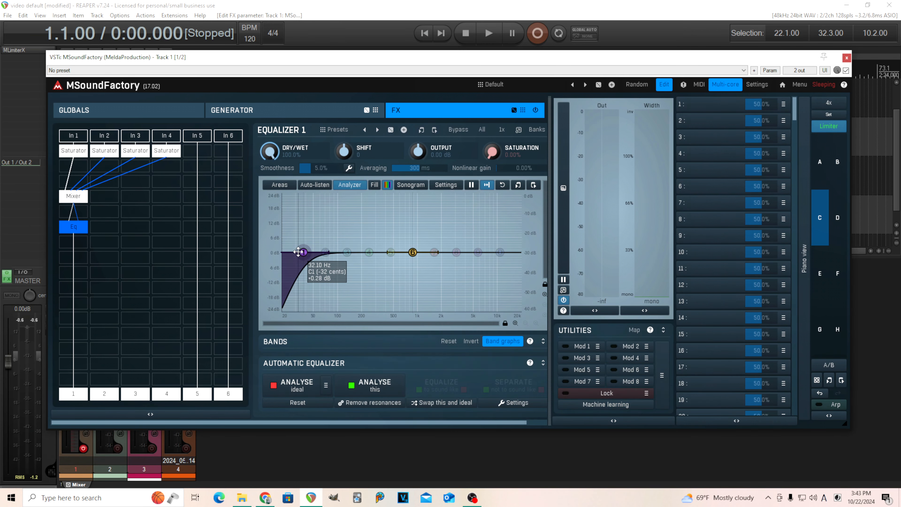
left_click_drag(303, 253, 312, 252)
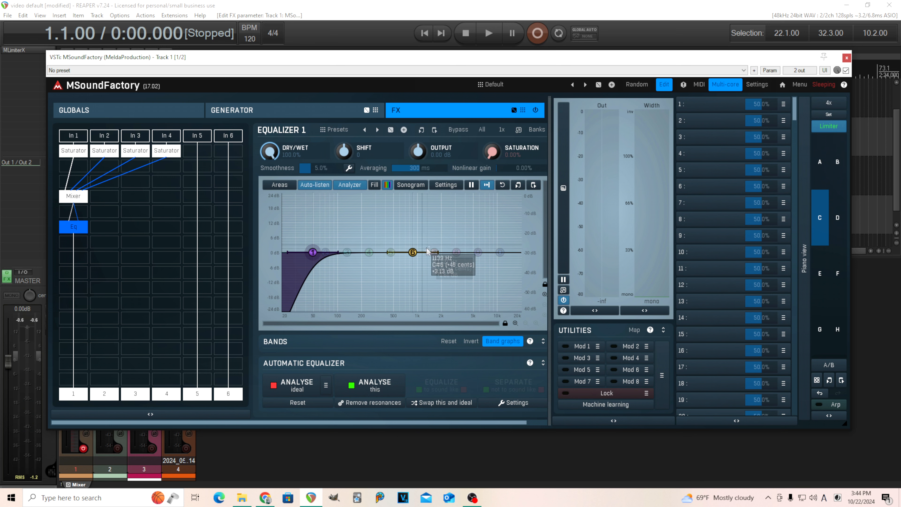
Step: Use Equalizer band 6 to cut about 6.5 dB between 100 and 200 Hz
left_click_drag(412, 252, 413, 252)
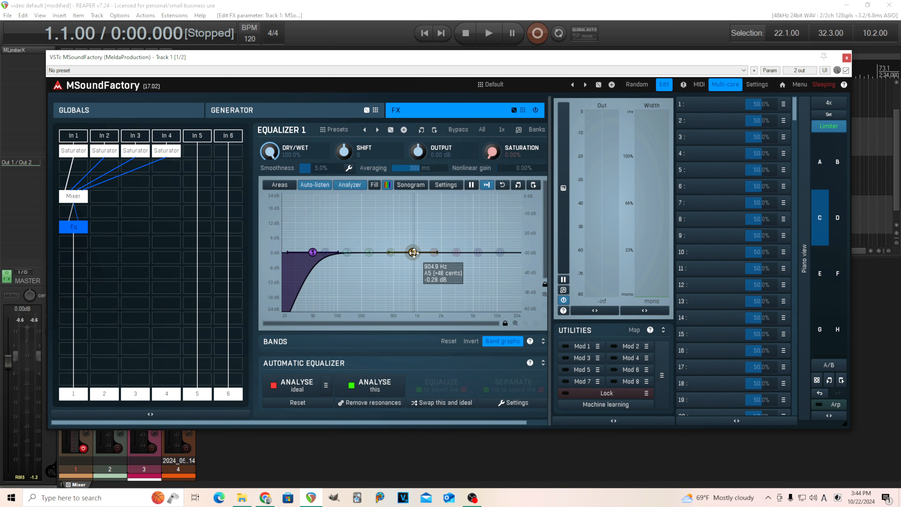
left_click_drag(414, 253, 356, 252)
left_click_drag(356, 252, 341, 269)
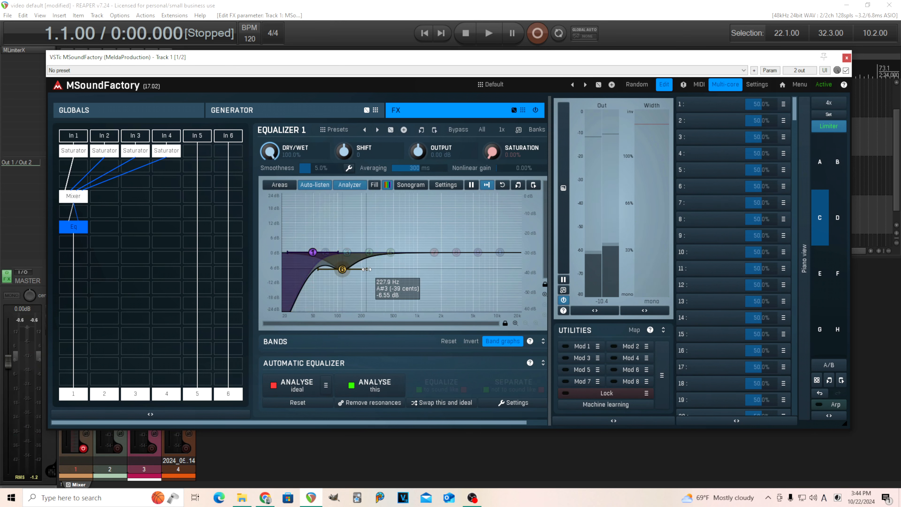
mouse_move(342, 268)
left_mouse_down()
mouse_move(372, 269)
mouse_move(335, 270)
mouse_move(353, 269)
left_mouse_up()
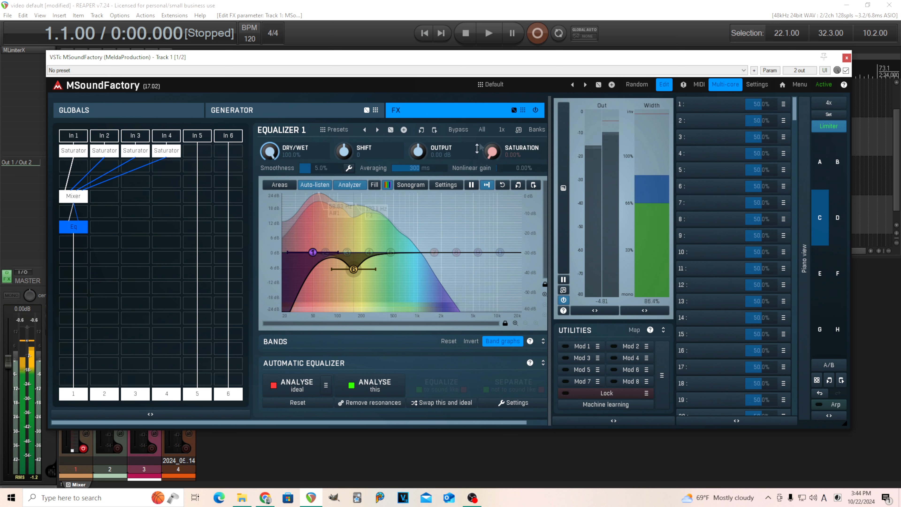
Step: Set the Equalizer's output to about +2.30 dB, comparing it against bypass
left_click(458, 130)
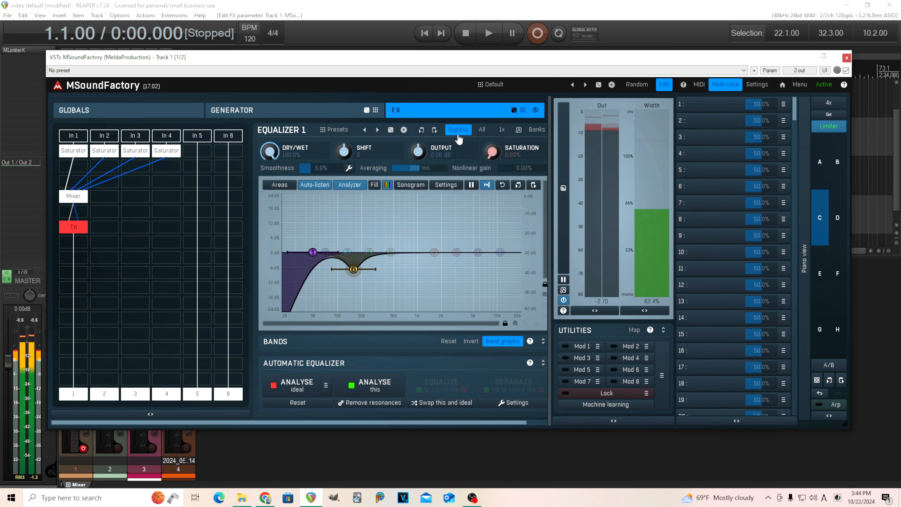
left_click(458, 136)
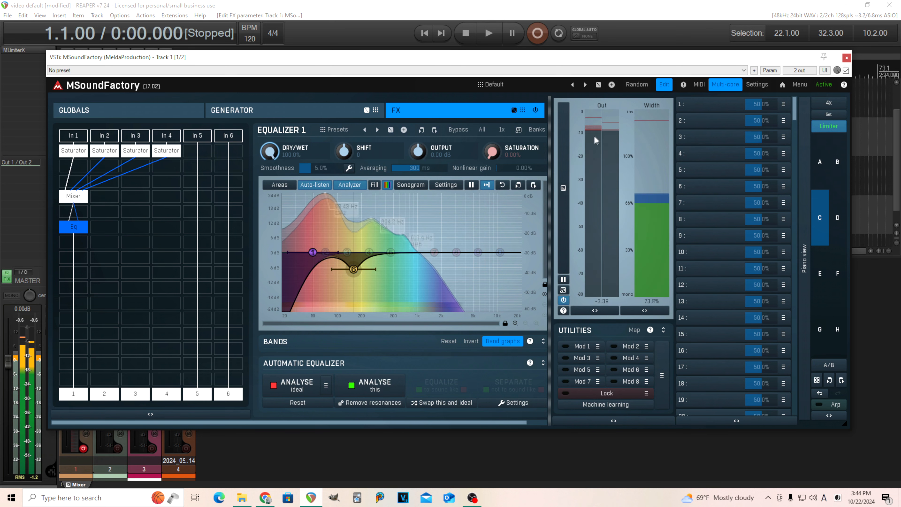
left_click(458, 130)
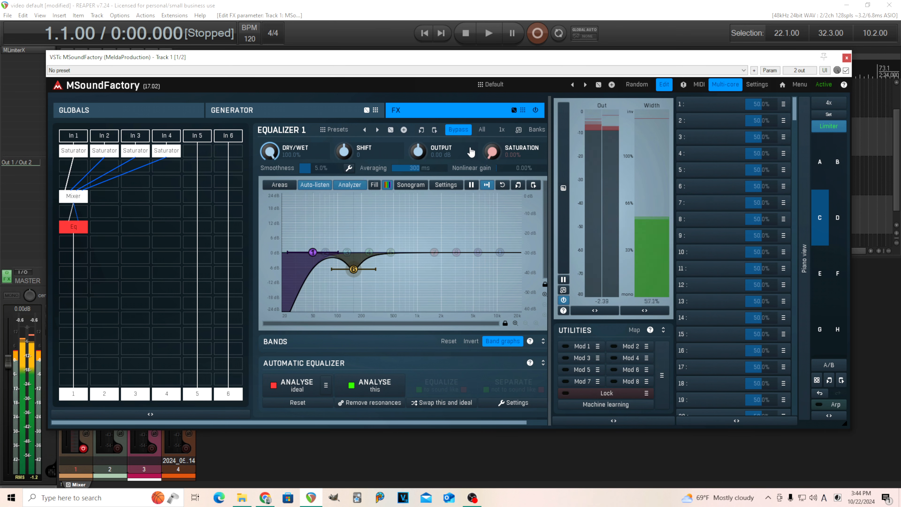
left_click(459, 130)
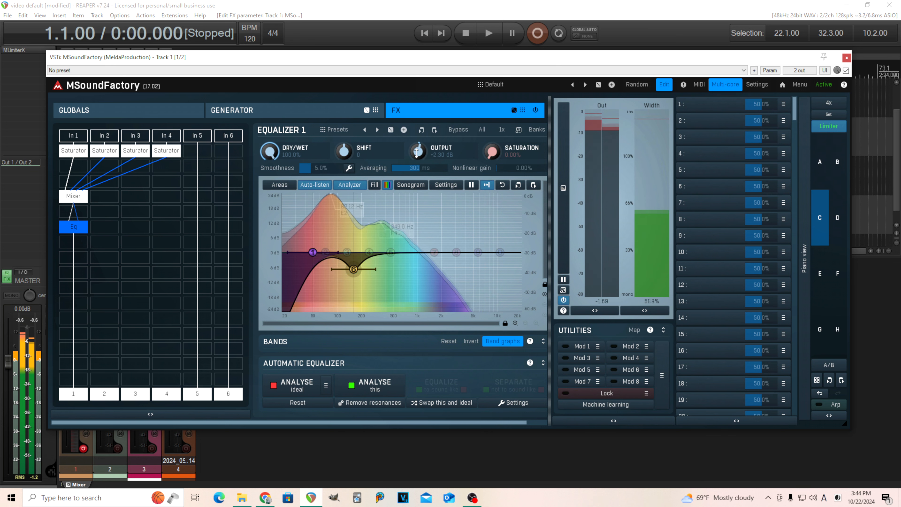
left_click(463, 134)
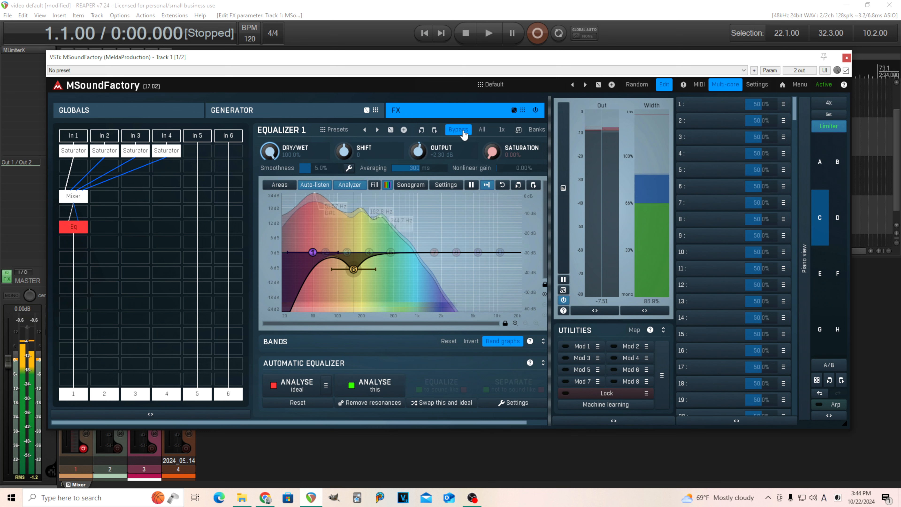
left_click(463, 134)
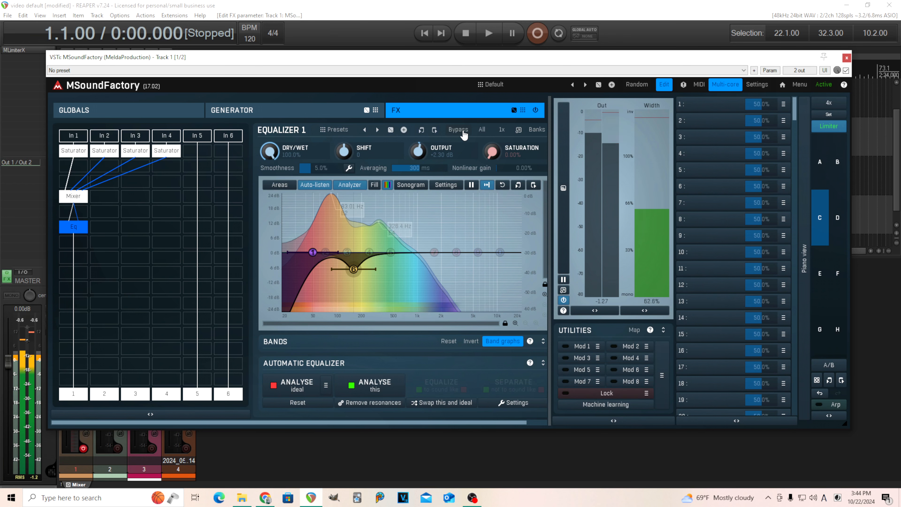
Step: Move the Equalizer directly beneath the Mixer and insert a TurboComp below it on channel 1
left_click_drag(85, 228, 83, 218)
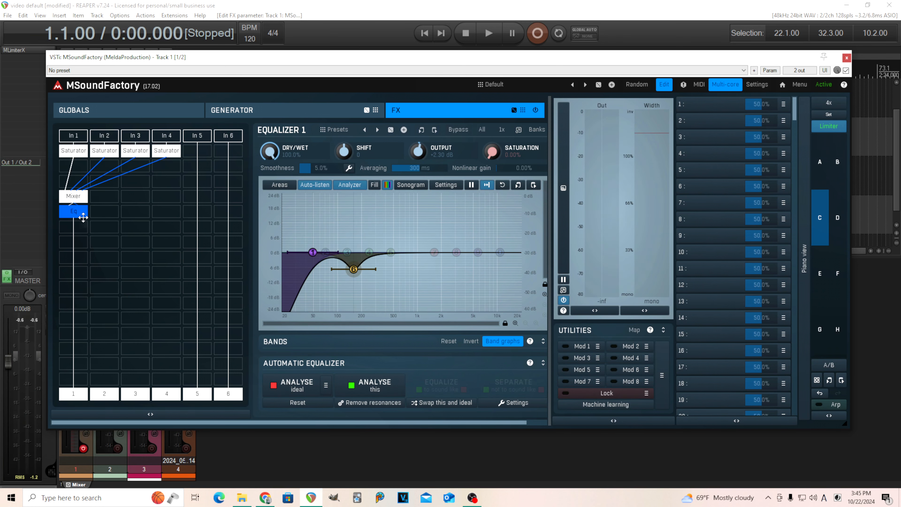
left_click(81, 241)
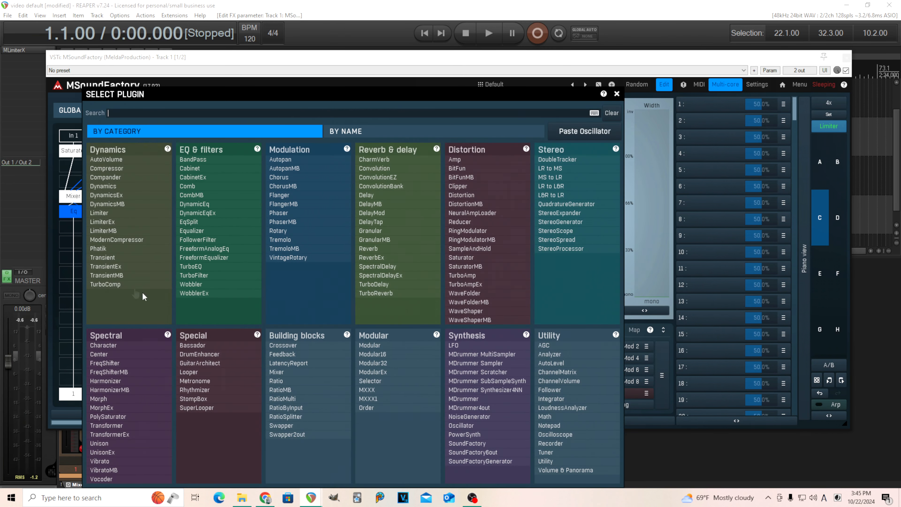
left_click(118, 284)
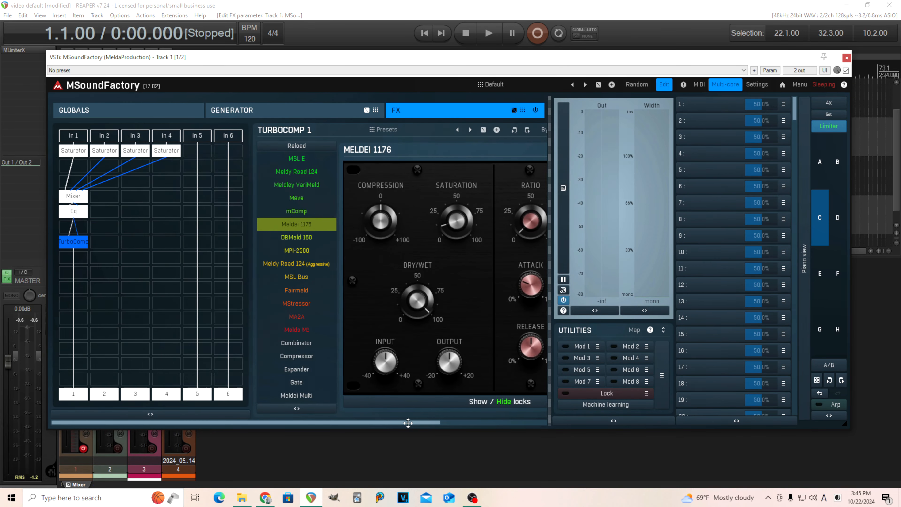
Step: Open TurboComp in its own window, switch it to the MStressor model and show its meters
left_click_drag(408, 422, 516, 422)
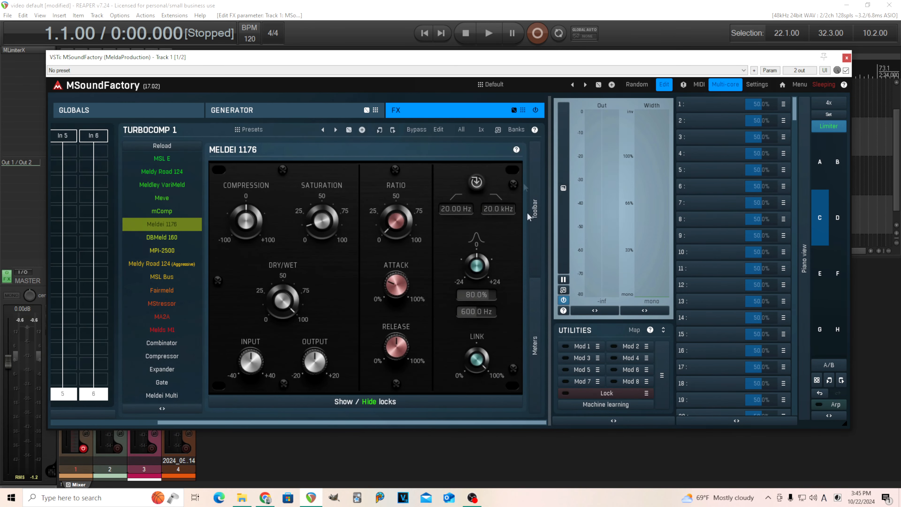
left_click(497, 130)
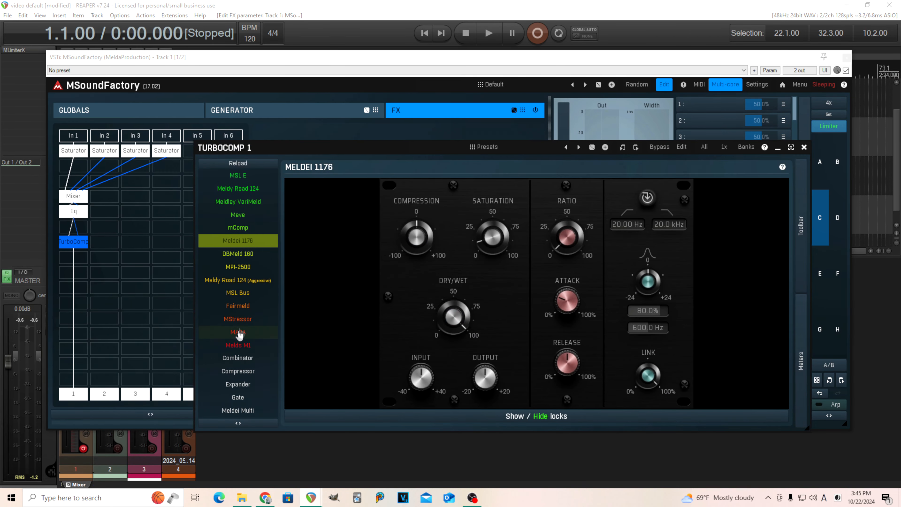
left_click(241, 319)
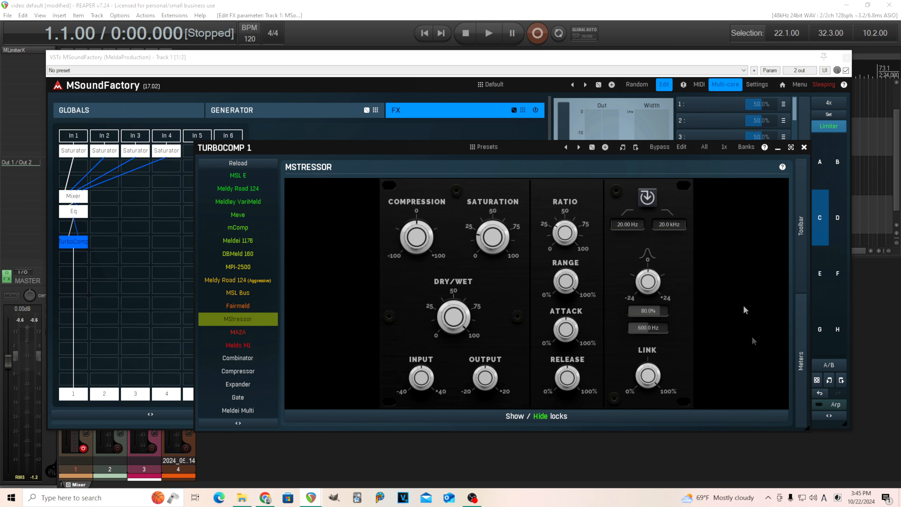
left_click(798, 343)
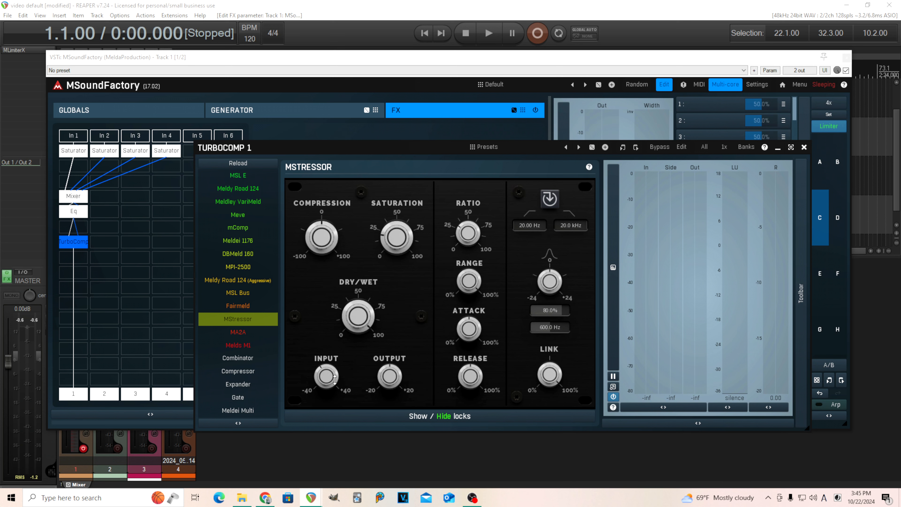
Step: Adjust the MStressor's input level and set its low cutoff frequency to 124.8 Hz
left_click_drag(334, 380, 335, 386)
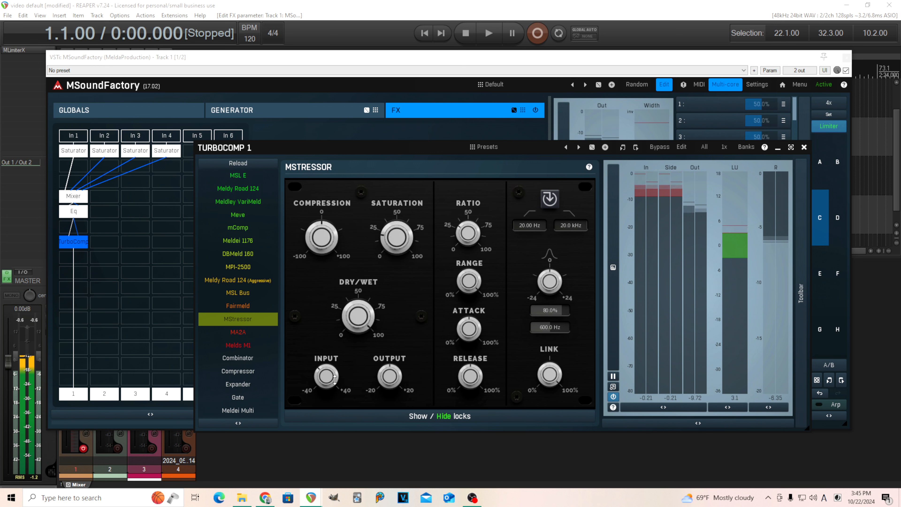
left_click_drag(530, 226, 542, 226)
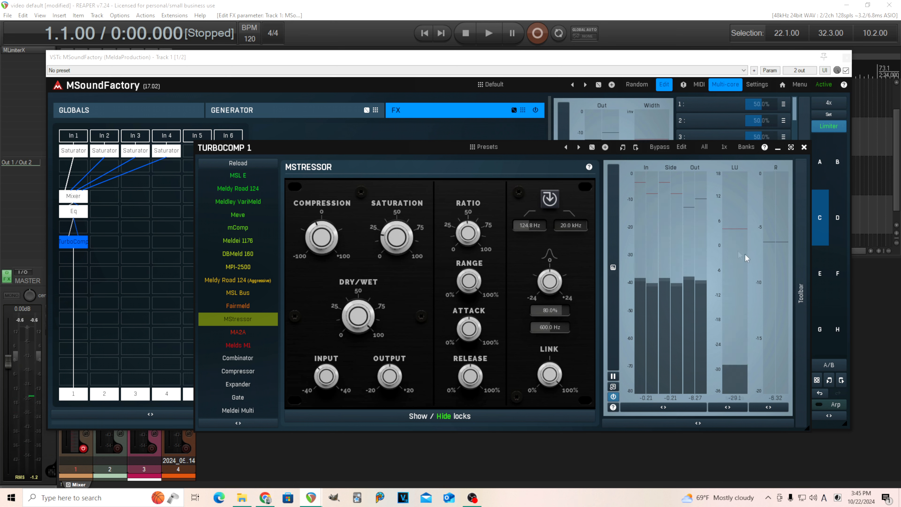
Step: Set the MStressor's output level to about +6.40 dB, compare it against bypass and close its separate window
left_click(385, 376)
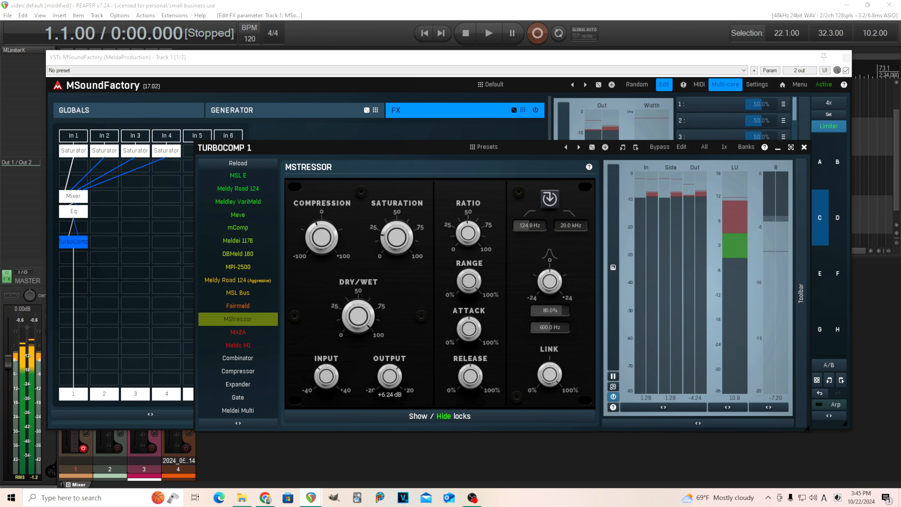
left_click(662, 148)
left_click(662, 148)
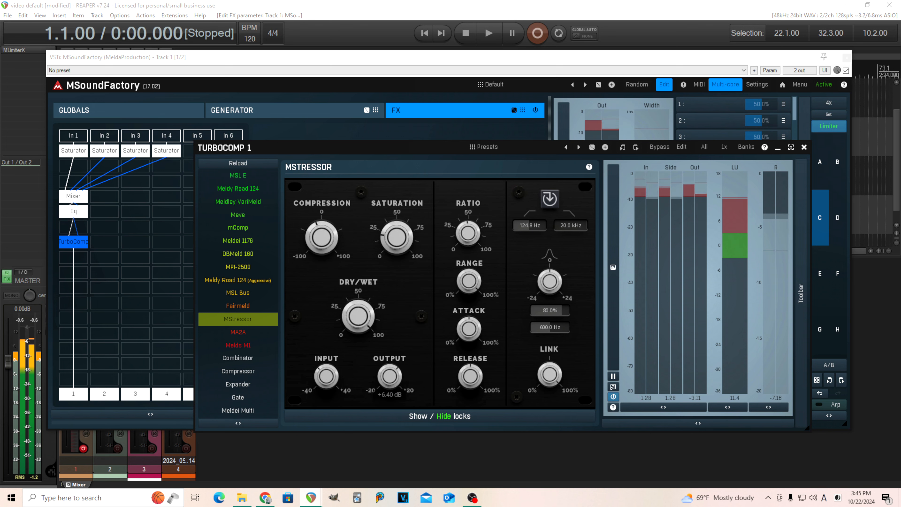
left_click(658, 148)
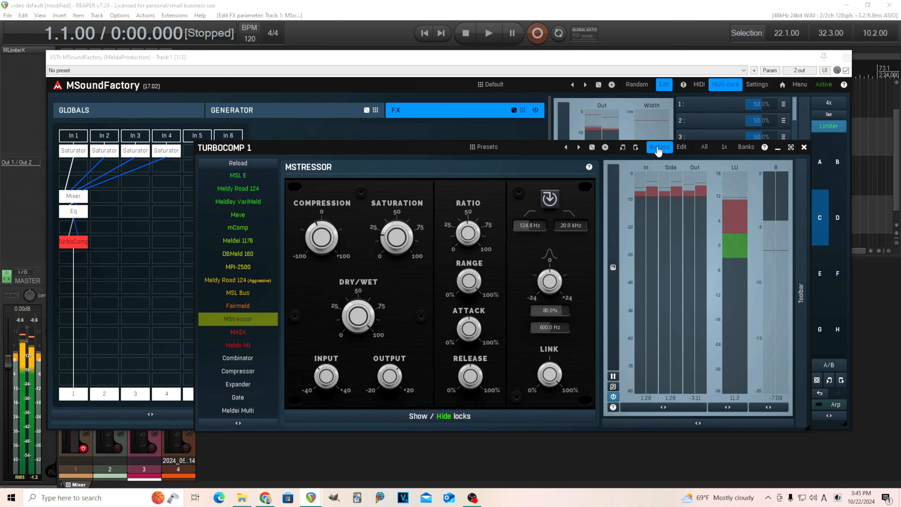
left_click(658, 148)
left_click(803, 147)
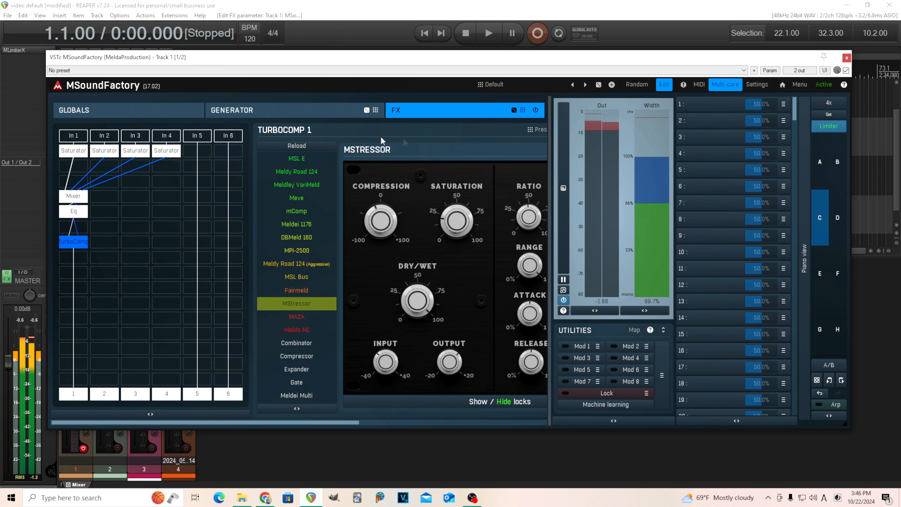
Step: Move TurboComp directly beneath the Eq, insert a Delay below it on channel 1 and open the Delay in its own window
left_click(177, 152)
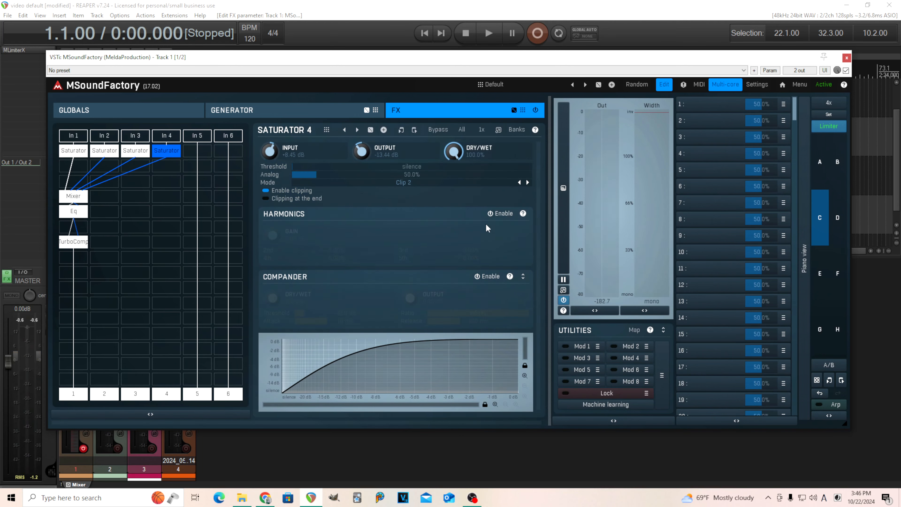
left_click(79, 244)
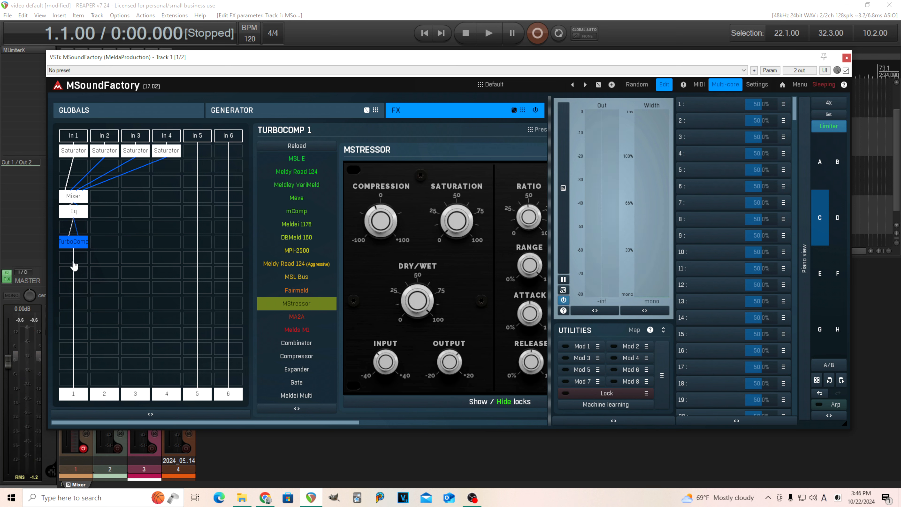
double_click(72, 241)
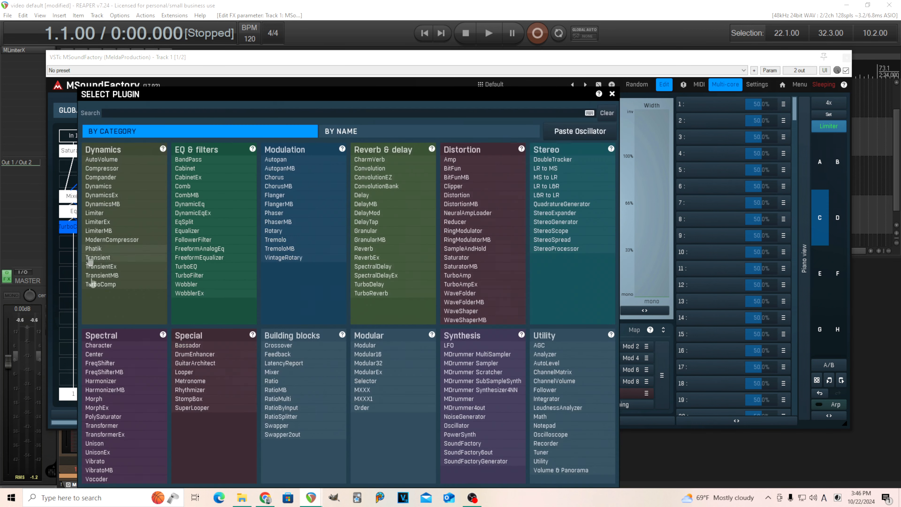
left_click(380, 196)
left_click_drag(288, 420, 312, 420)
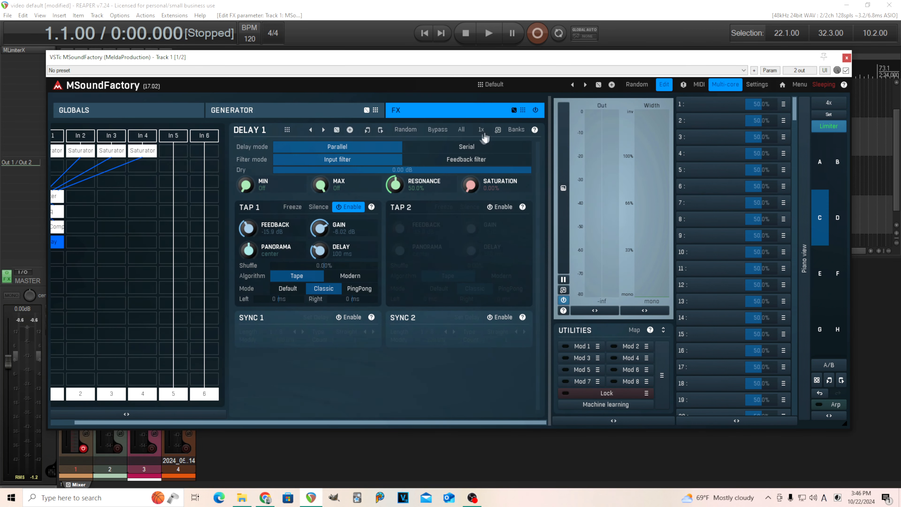
left_click(498, 130)
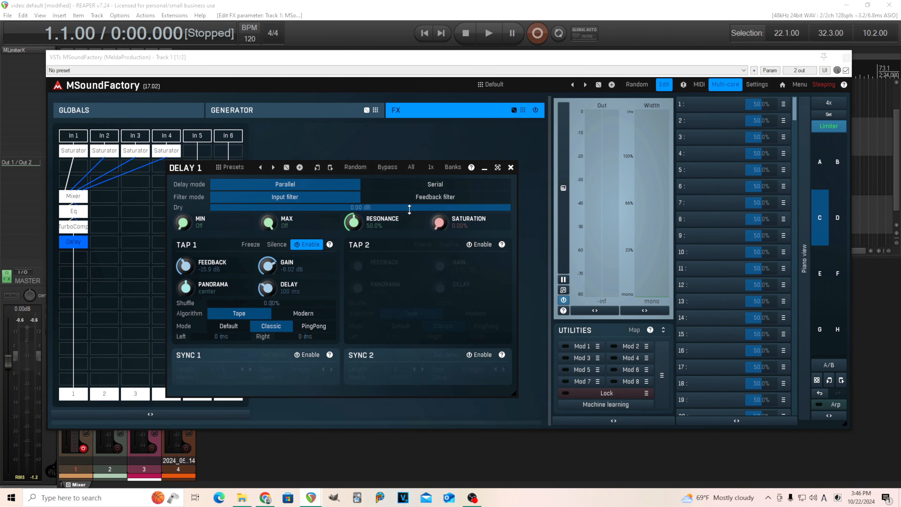
Step: Silence the Delay's dry signal and set Tap 1 to a 532 ms delay, Default mode and about -9.46 dB feedback
left_click_drag(389, 209, 389, 248)
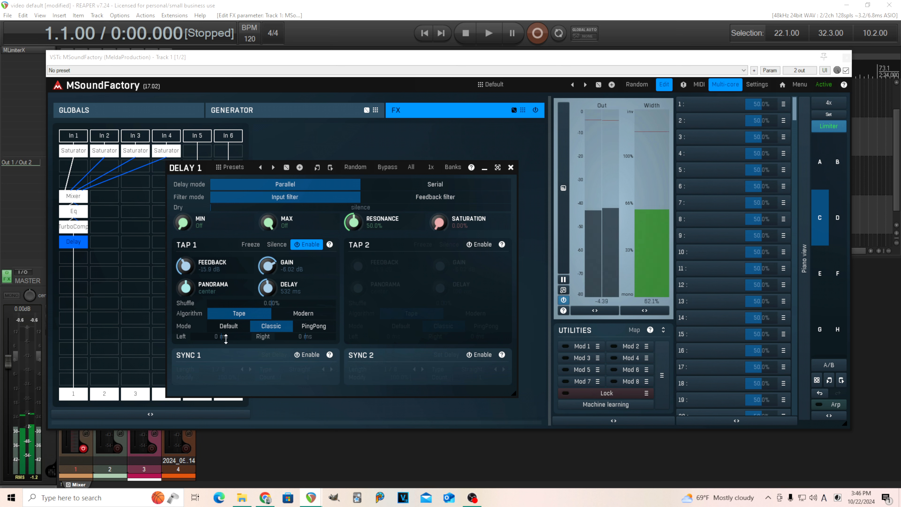
left_click(233, 328)
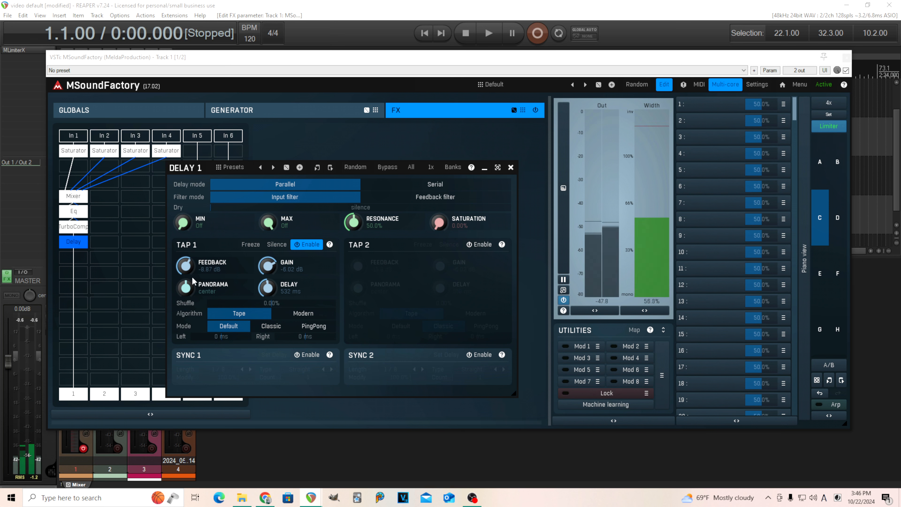
left_click_drag(190, 274, 190, 276)
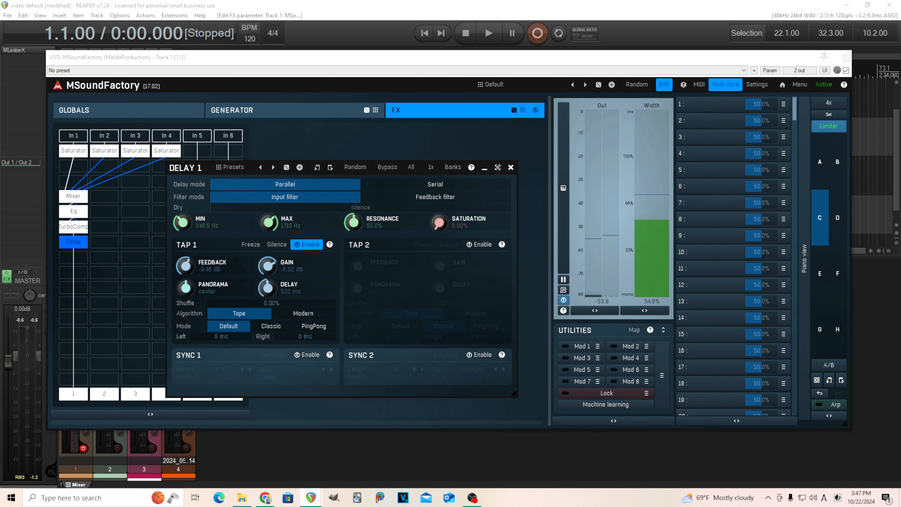
Step: Filter the Delay between about 240.5 Hz minimum and 1710 Hz maximum, and restore its dry level to 0.00 dB
left_click_drag(274, 225, 273, 218)
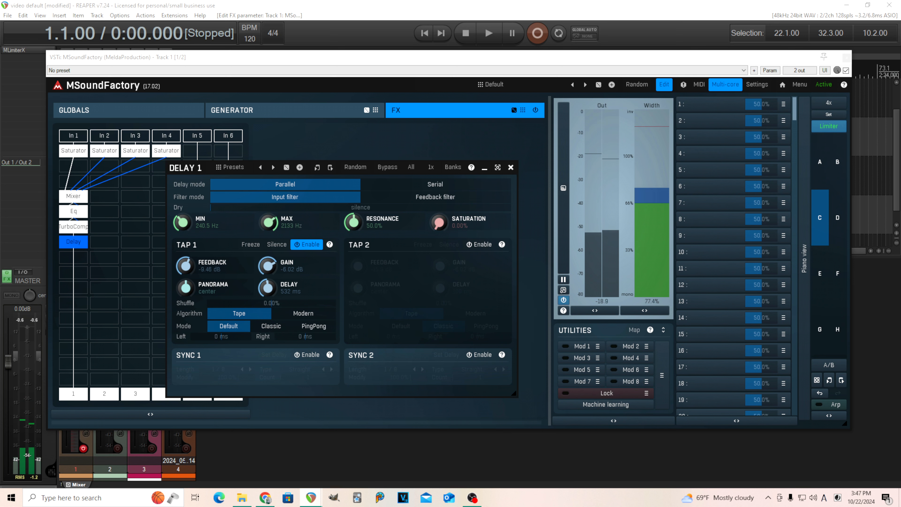
mouse_move(274, 224)
left_mouse_down()
mouse_move(290, 210)
mouse_move(275, 241)
left_mouse_up()
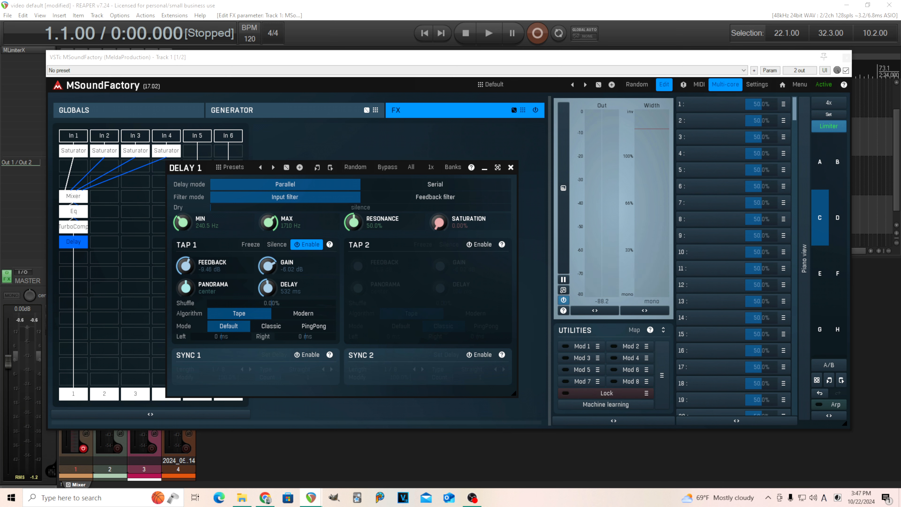
left_click_drag(296, 210, 296, 199)
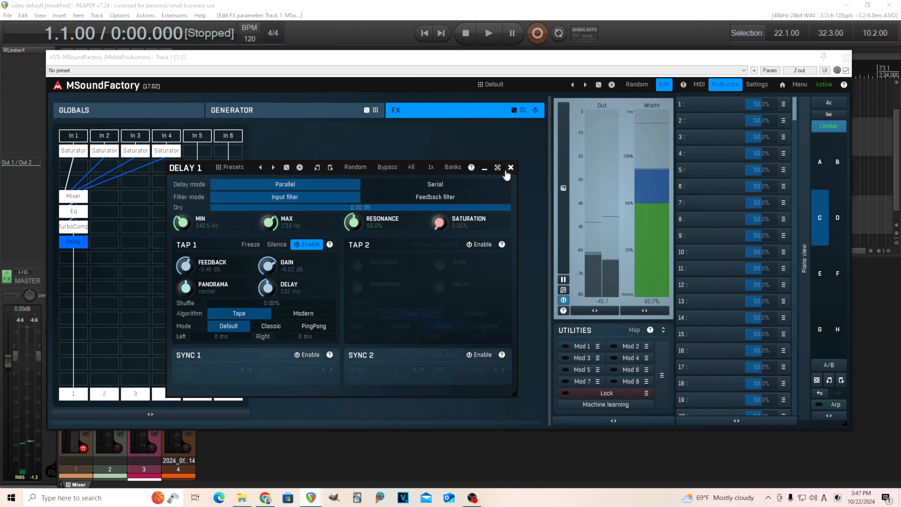
left_click(498, 167)
Step: Insert a TurboReverb below the Delay on channel 1 and open it in its own window
double_click(83, 267)
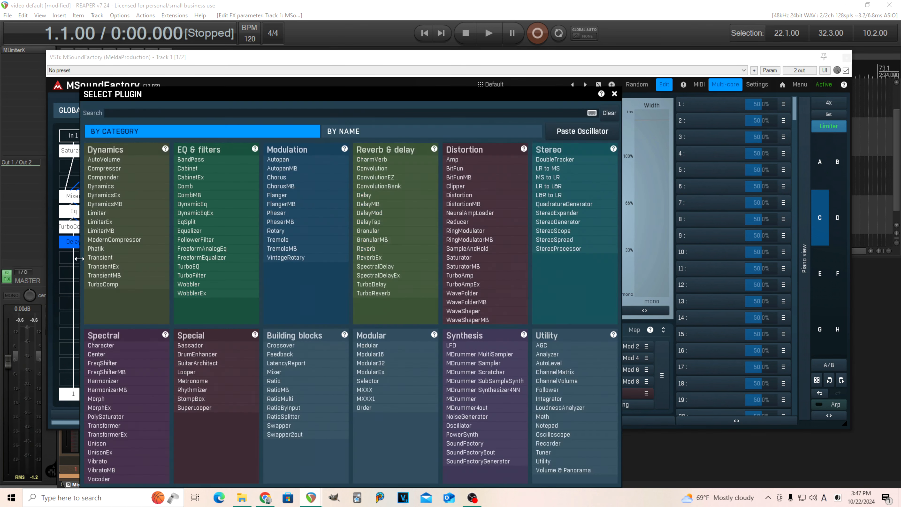
left_click(360, 294)
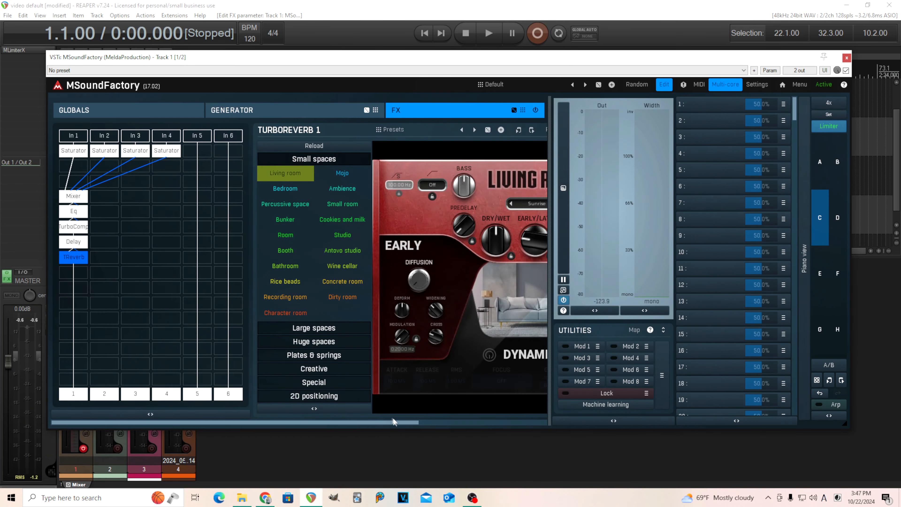
left_click(329, 328)
left_click_drag(396, 422, 540, 414)
left_click(496, 131)
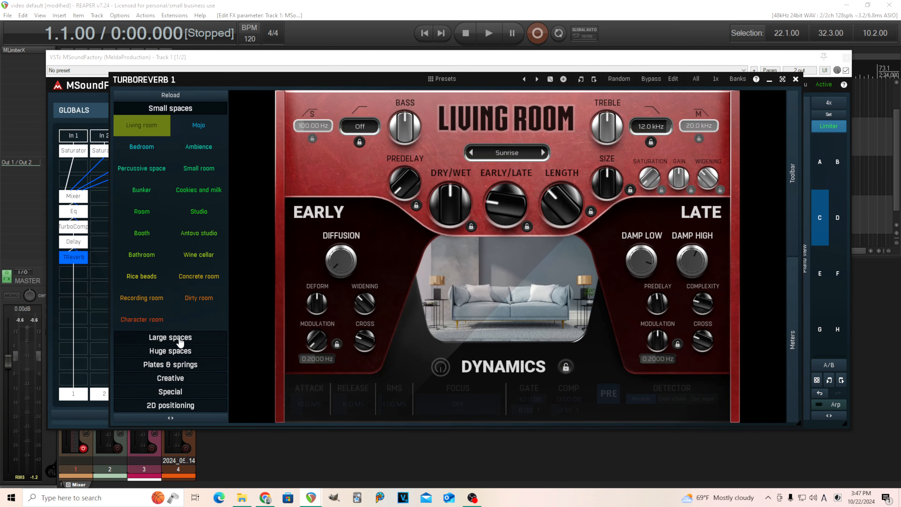
Step: Load the Randy hall large space, set its S frequency to 270.4 Hz and switch the low cut off after trying 190.3 Hz
left_click(175, 337)
left_click(142, 314)
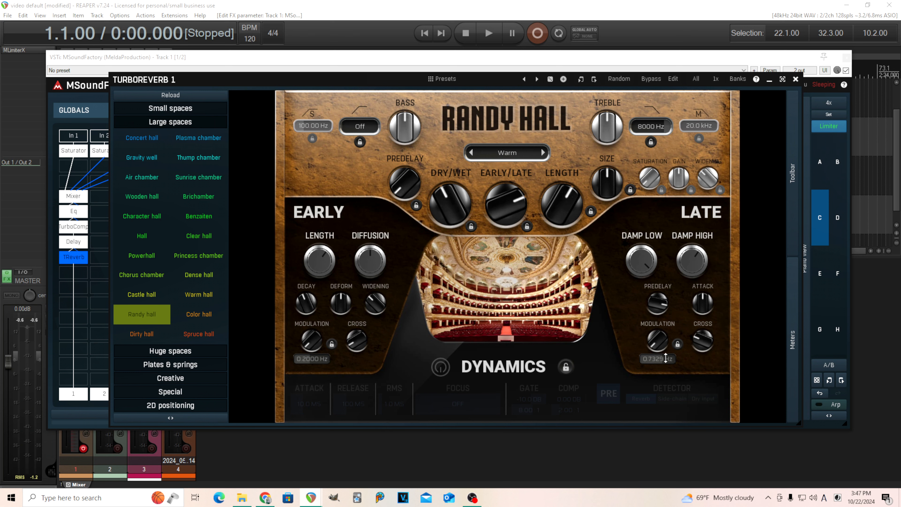
mouse_move(654, 339)
left_mouse_down()
mouse_move(654, 351)
mouse_move(654, 341)
left_mouse_up()
left_click_drag(359, 126, 365, 126)
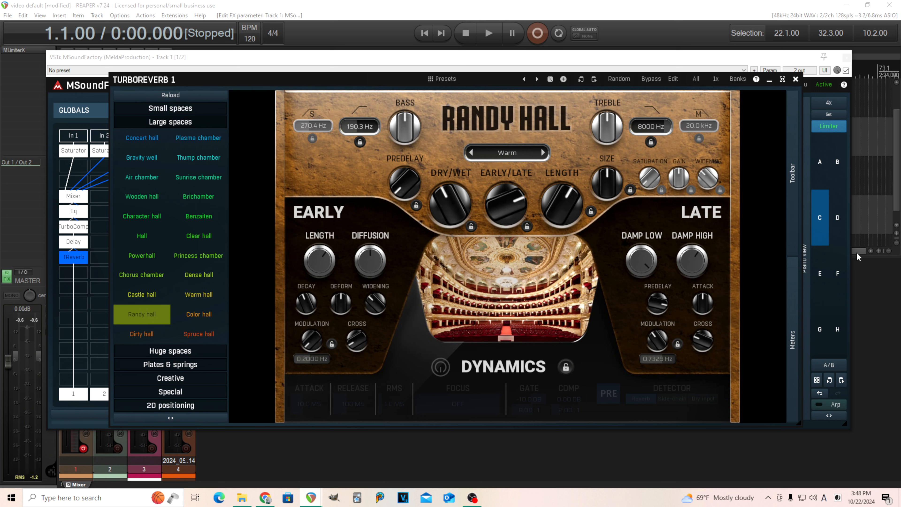
left_click_drag(357, 126, 342, 126)
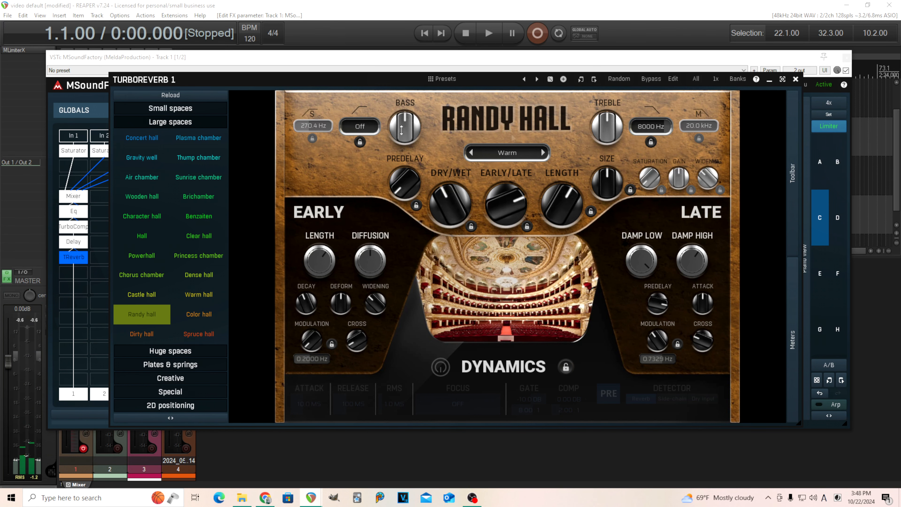
left_click(796, 80)
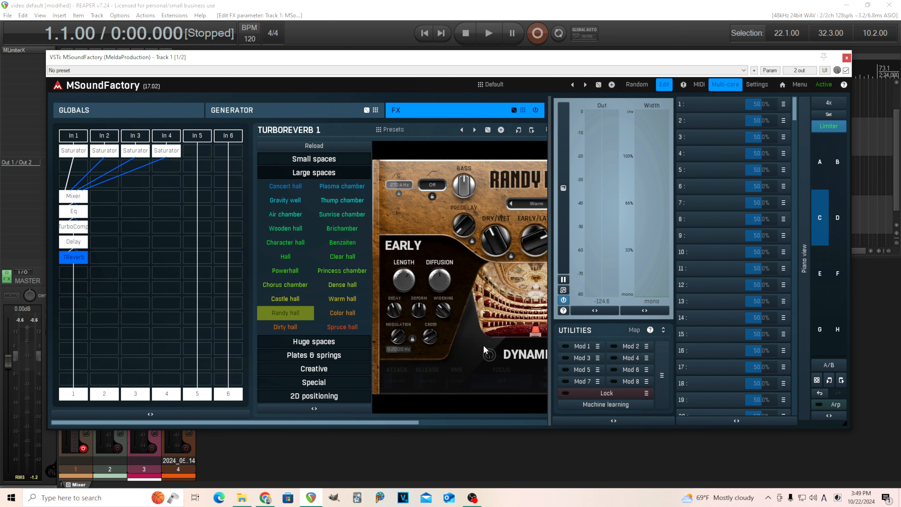
Step: Enable Input 5 and Steal input 5 for the Mixer, and solo Input 5
left_click(79, 198)
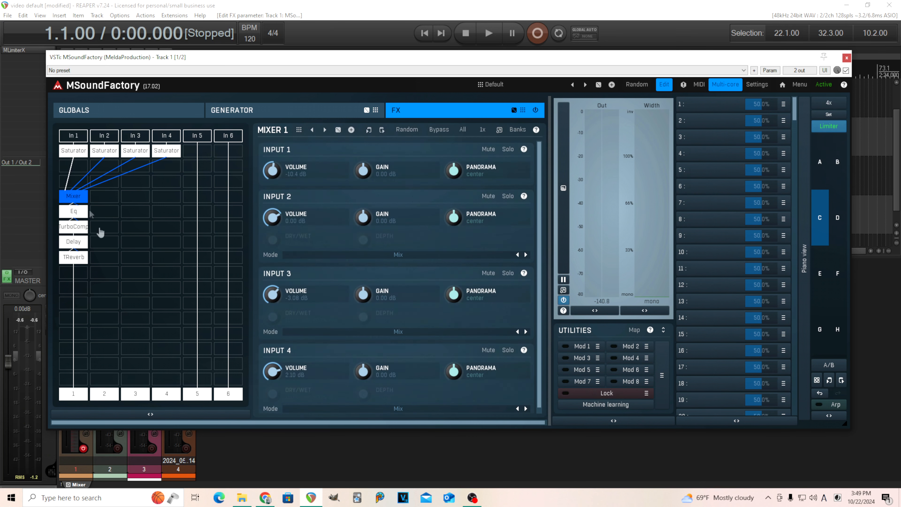
right_click(80, 199)
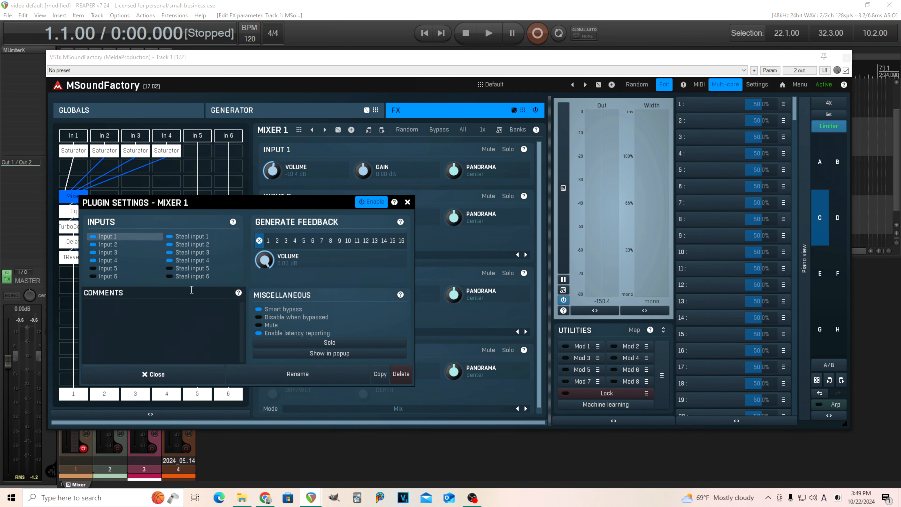
left_click(93, 268)
left_click(177, 270)
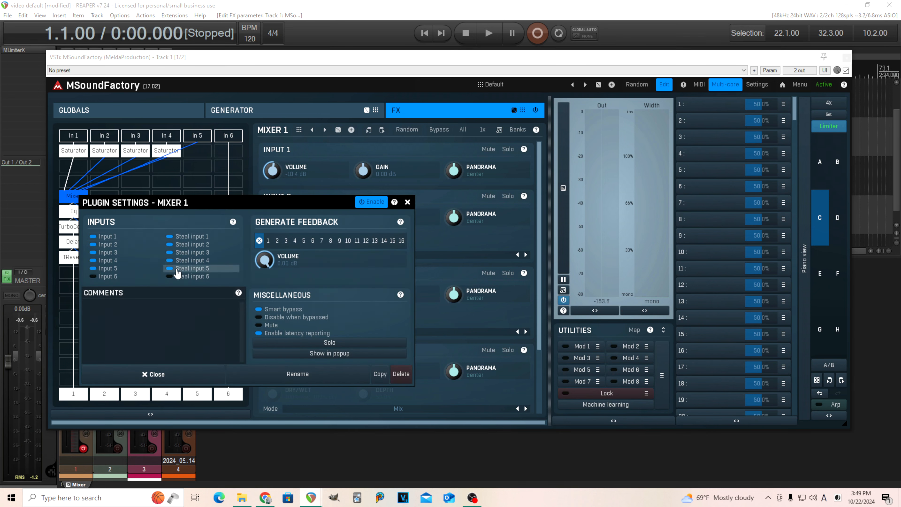
left_click(163, 377)
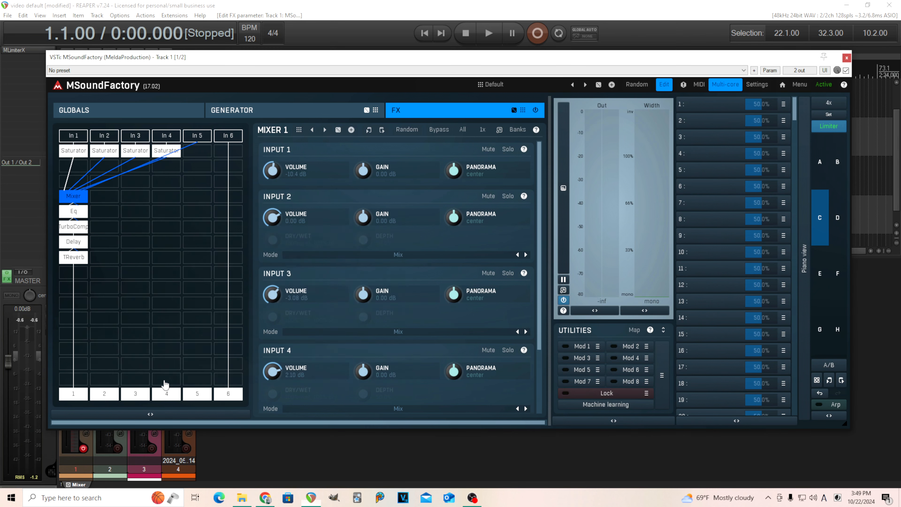
left_click_drag(542, 343, 546, 417)
left_click(509, 347)
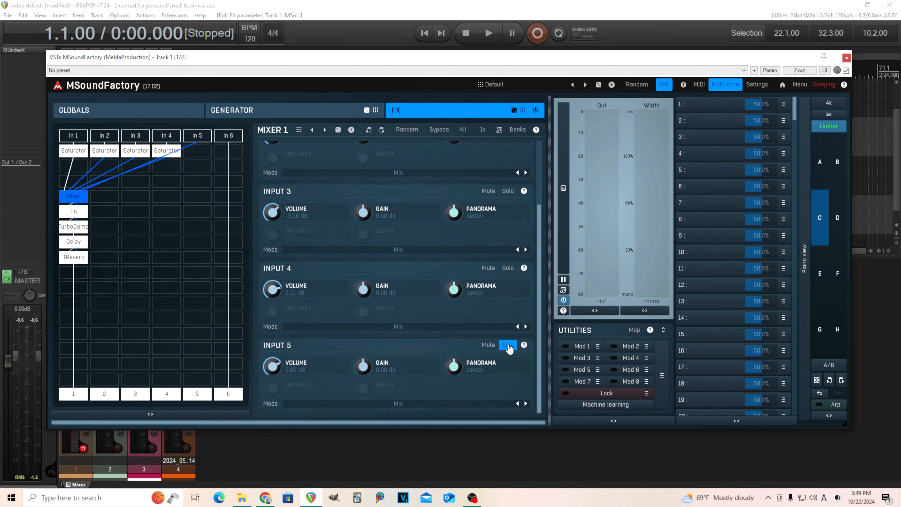
Step: Add a NoiseGenerator as the fifth generator source and set its widening to Mono
left_click(308, 115)
left_click(200, 135)
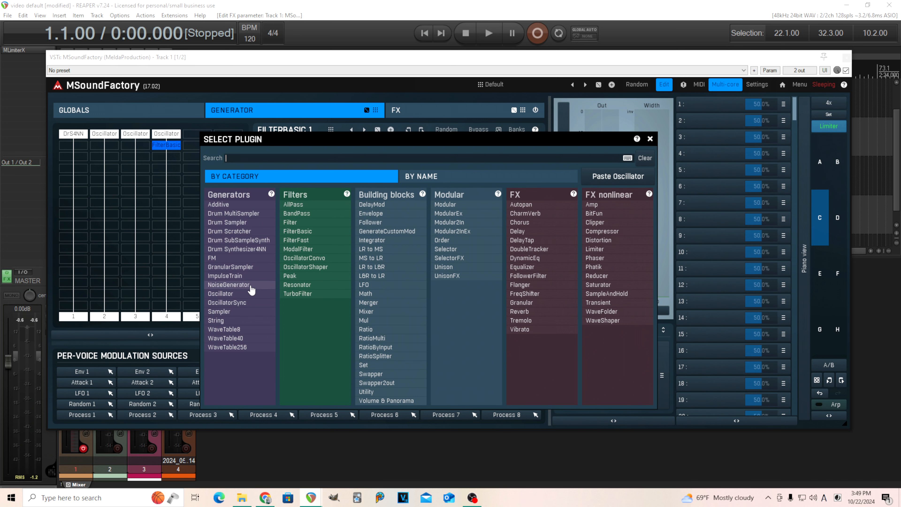
left_click(229, 284)
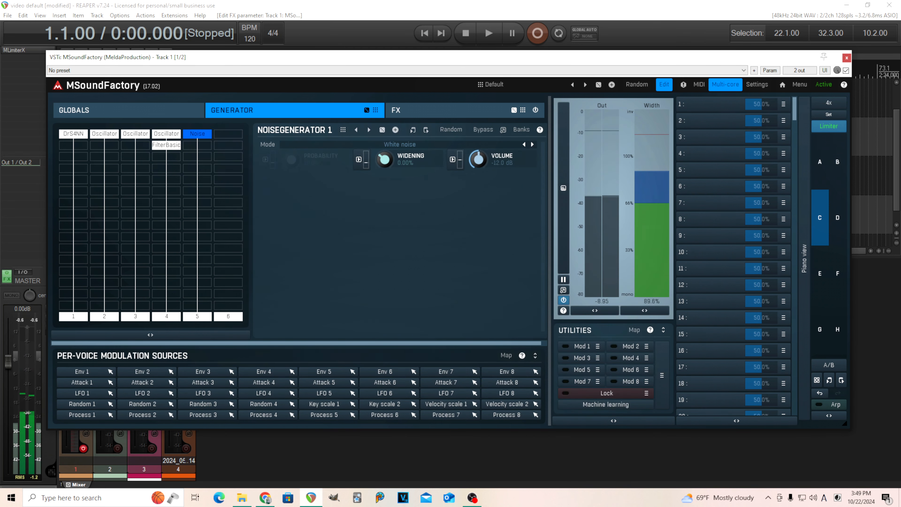
left_click_drag(385, 160, 404, 181)
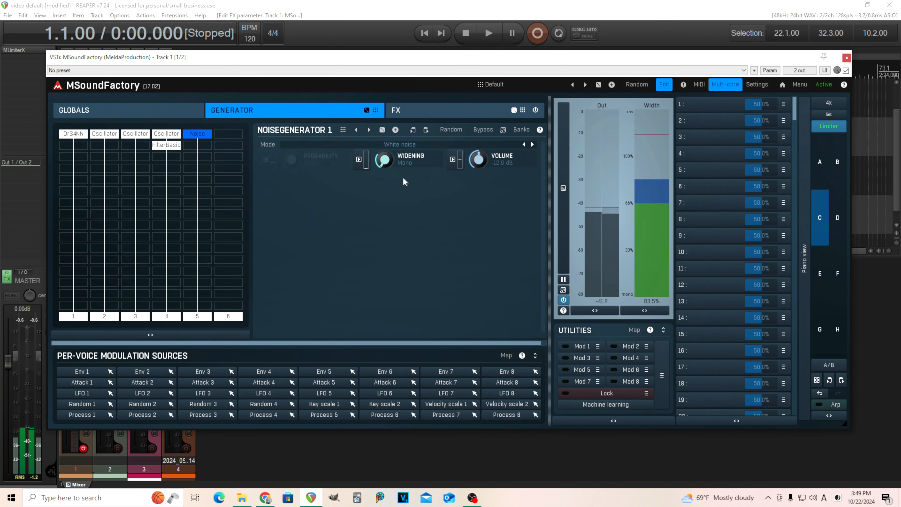
Step: Insert a Resonator below the NoiseGenerator, raise its feedback and set its volume to about -4.68 dB
left_click(200, 146)
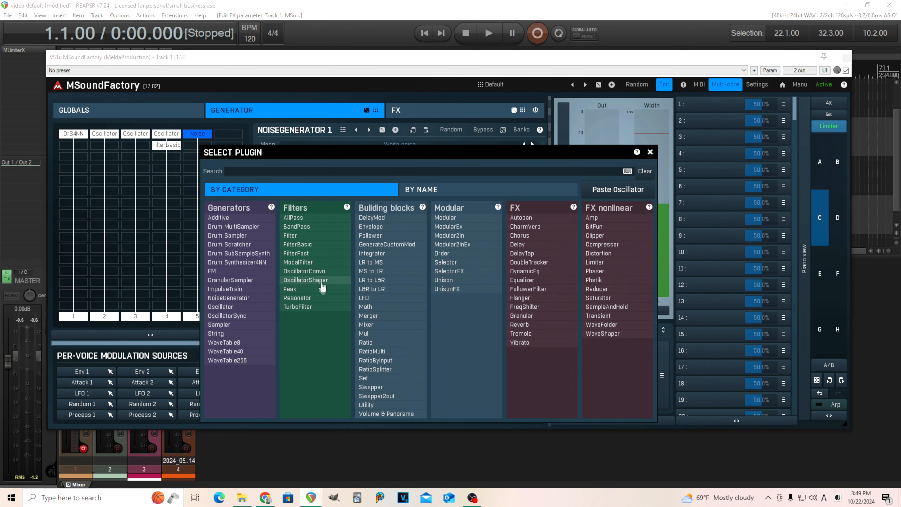
left_click(321, 298)
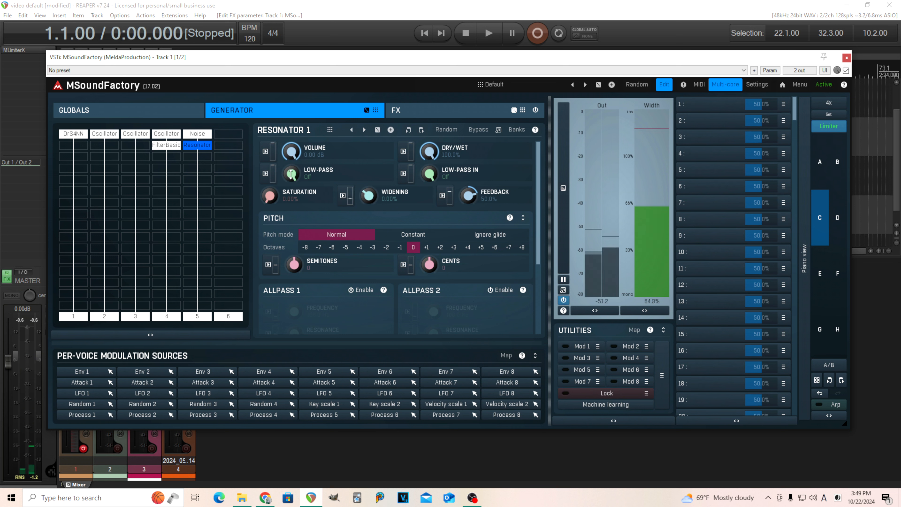
left_click_drag(468, 195, 468, 162)
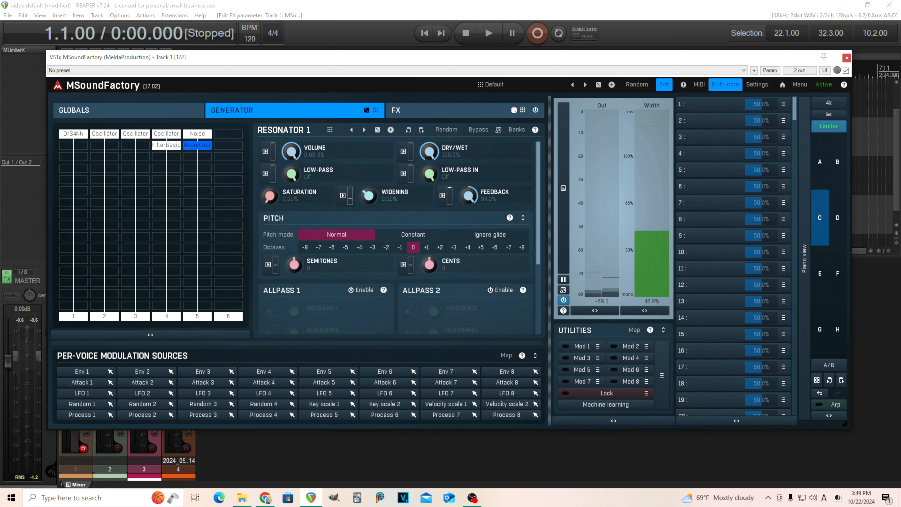
left_click_drag(468, 196, 468, 198)
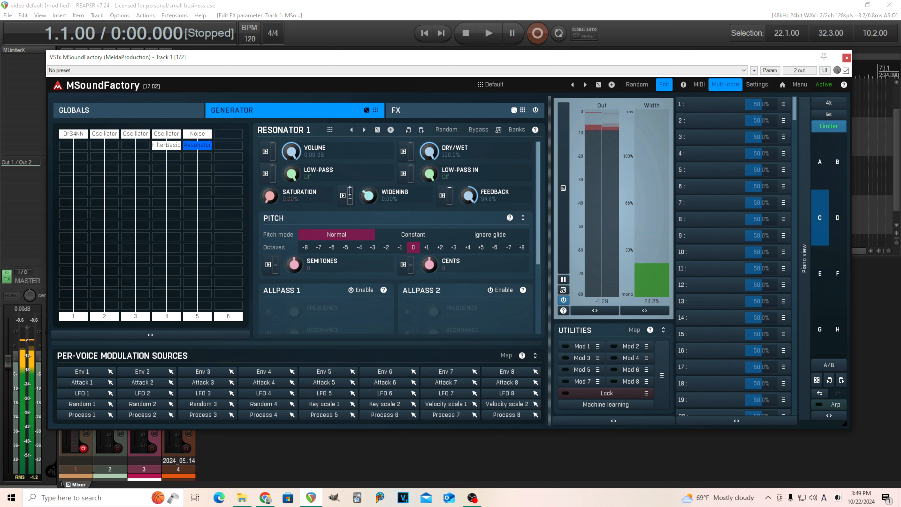
left_click_drag(291, 147, 292, 153)
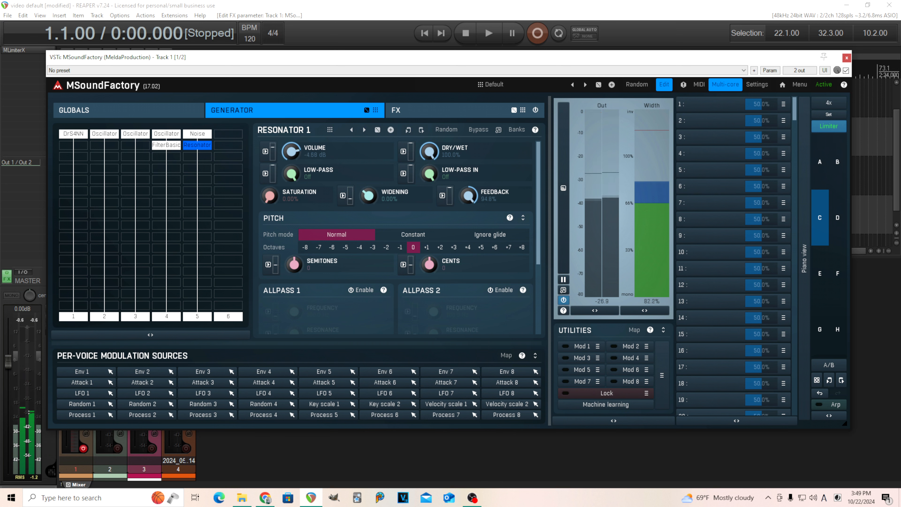
Step: Lower the Resonator's input low-pass to about 5830 Hz and insert a BandPass below it, opened in its own window
left_click_drag(432, 177, 432, 186)
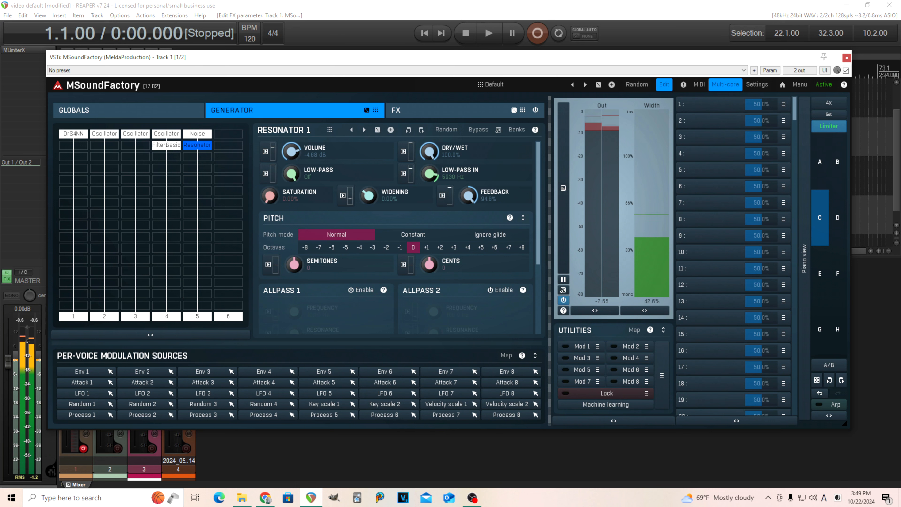
left_click(201, 160)
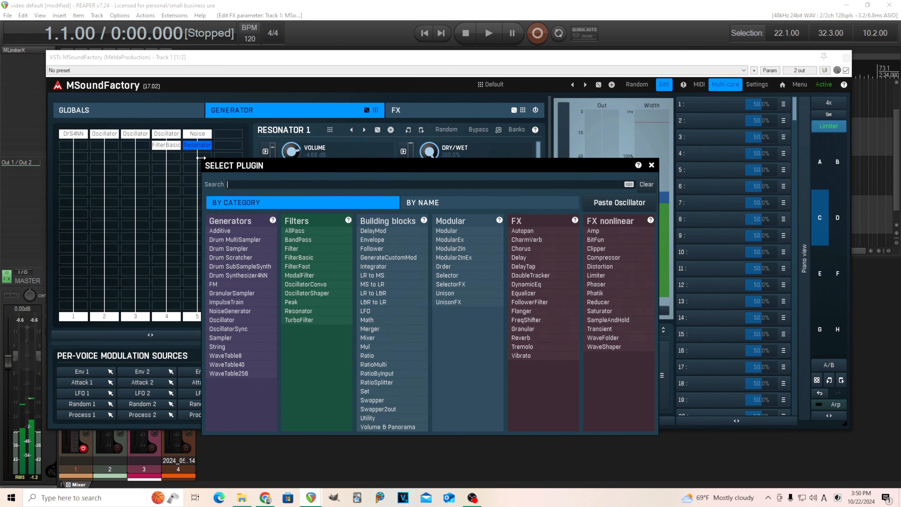
left_click(325, 241)
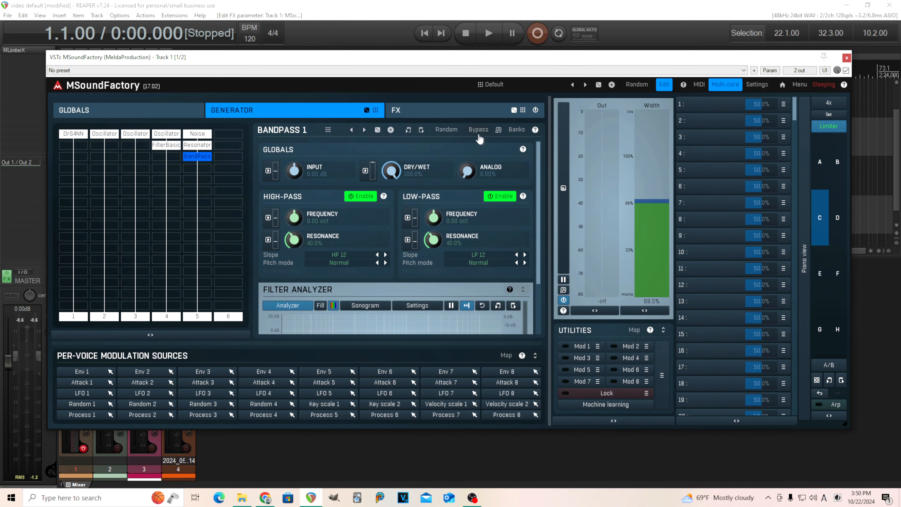
left_click(498, 130)
Step: Disable the BandPass high-pass and set its low-pass to Constant pitch mode, about 1865 Hz, with 30% resonance
left_click(407, 253)
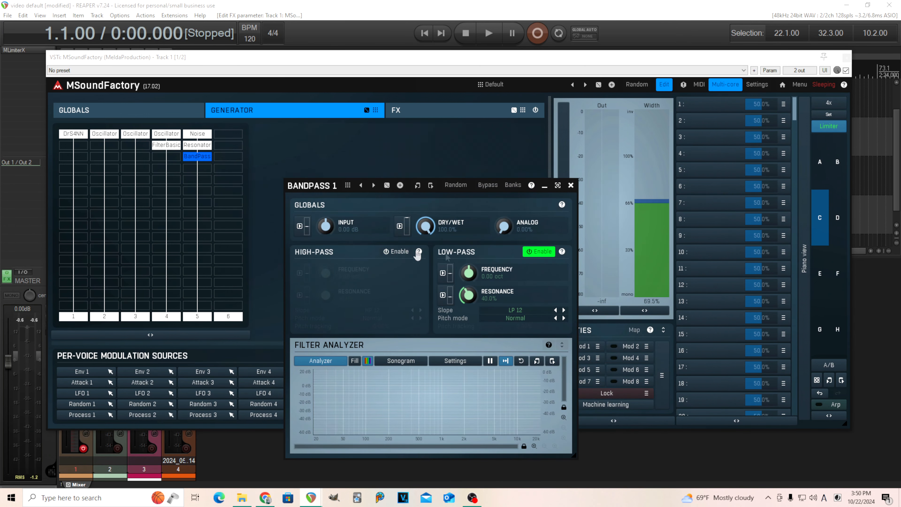
left_click(531, 321)
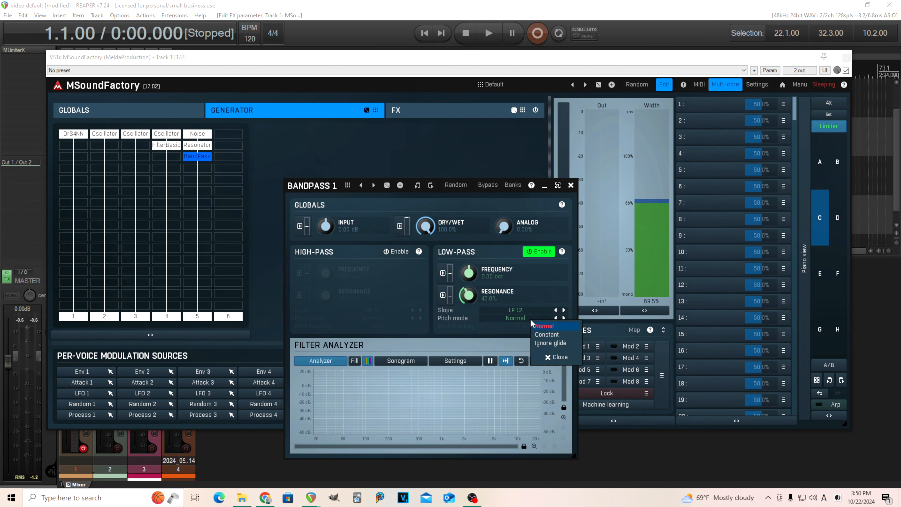
left_click(547, 335)
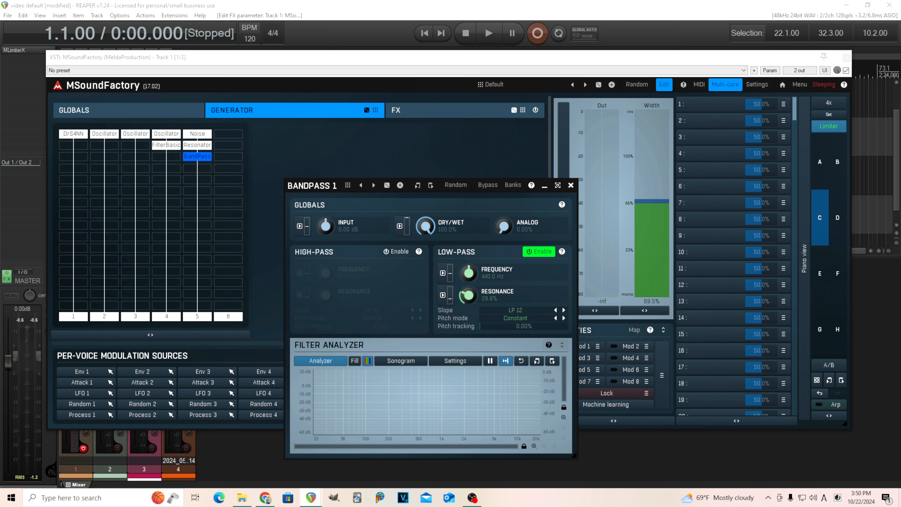
left_click_drag(473, 270, 472, 257)
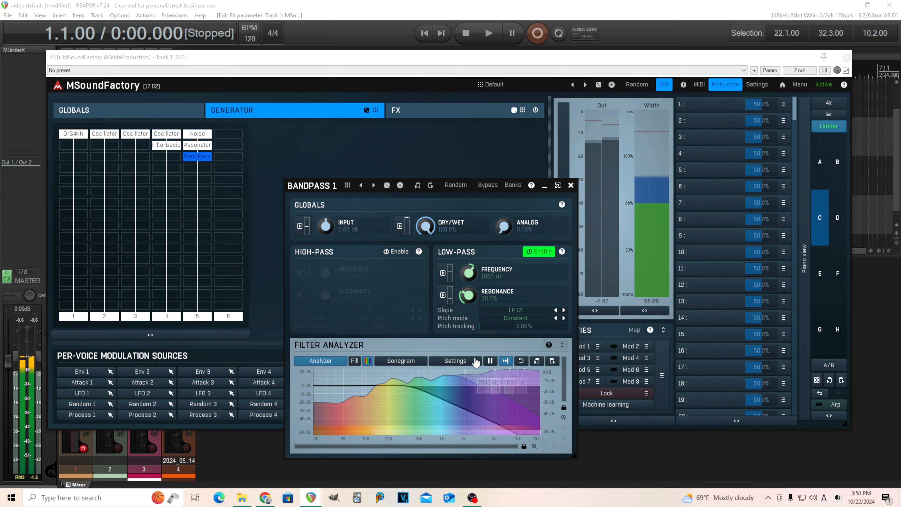
Step: Enable the BandPass high-pass with the HP 24 slope, keeping the low-pass slope at LP 12
left_click(394, 251)
left_click(420, 309)
left_click(555, 309)
left_click(562, 310)
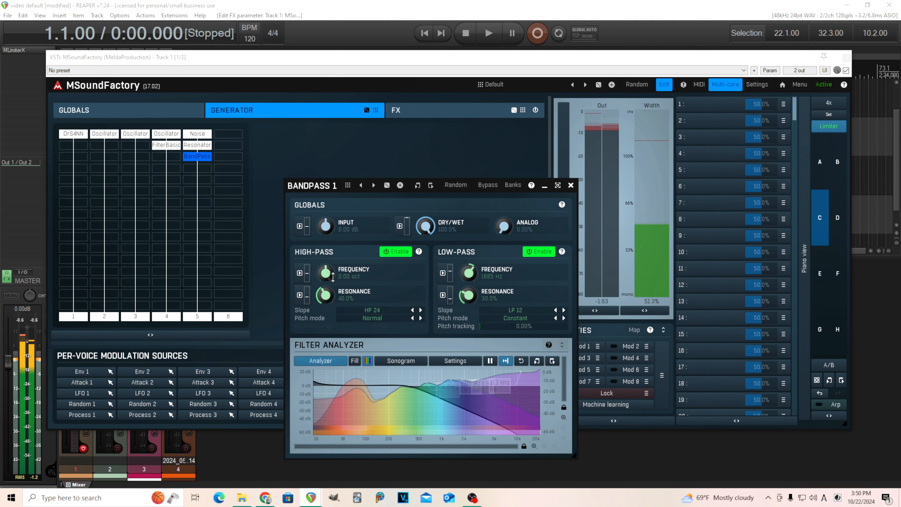
Step: Compare the sound with the high-pass off and on, set its resonance to about 47.6%, and close the BandPass window
left_click(405, 255)
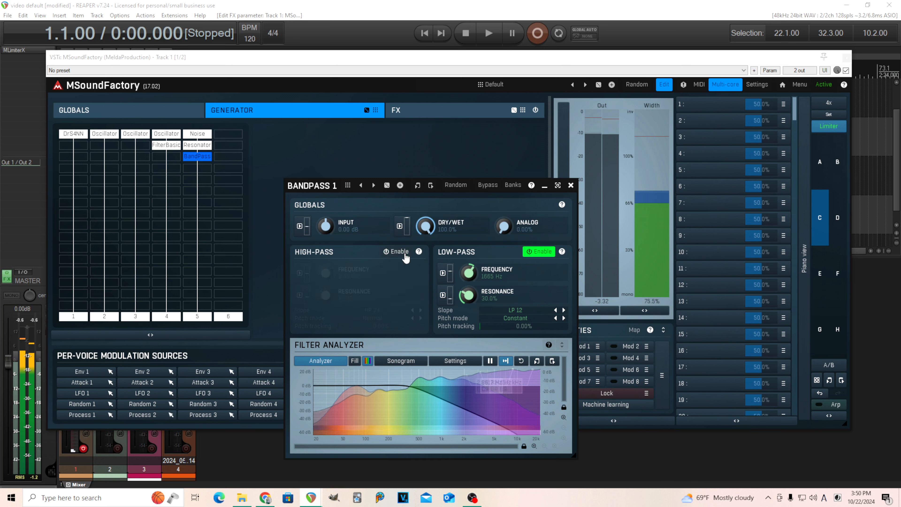
left_click(401, 254)
left_click_drag(355, 301, 355, 296)
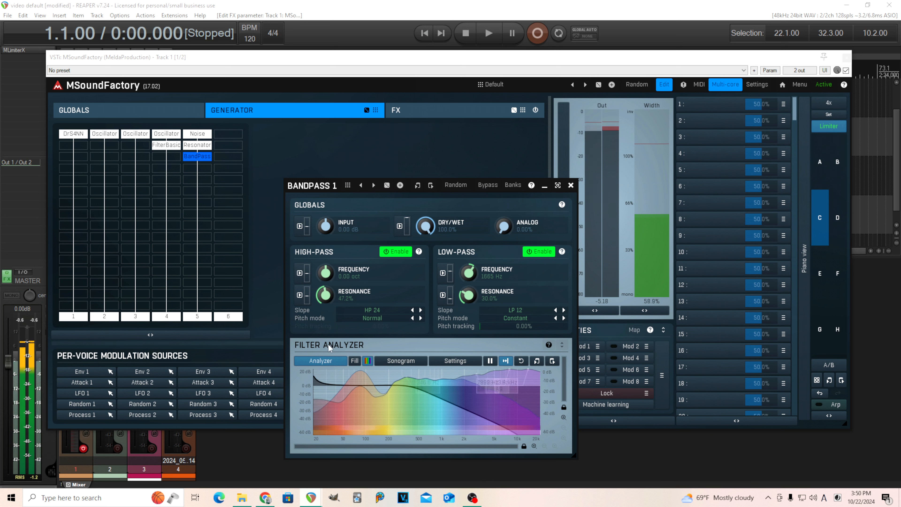
left_click_drag(325, 298, 325, 298)
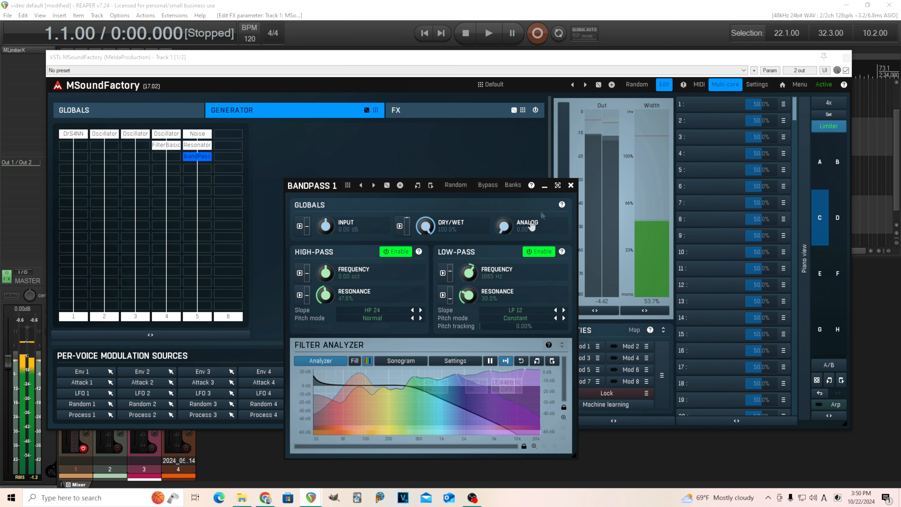
left_click(570, 186)
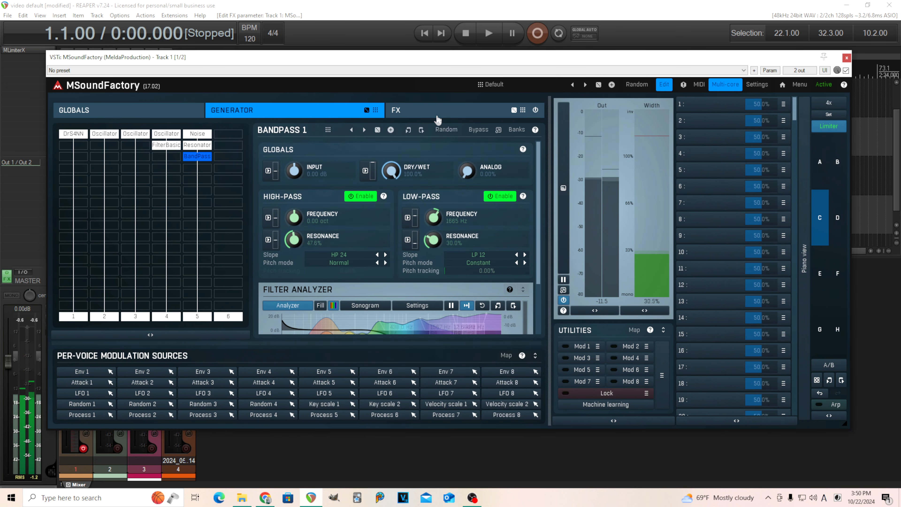
Step: Unsolo Input 5 in the FX Mixer and reduce its volume to about -9.69 dB
left_click(443, 111)
left_click(508, 344)
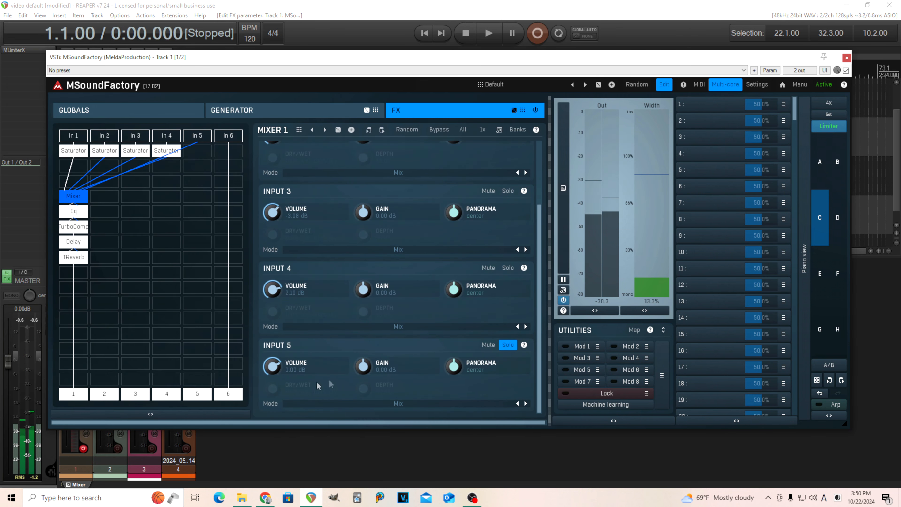
left_click(508, 345)
left_click_drag(272, 366, 272, 384)
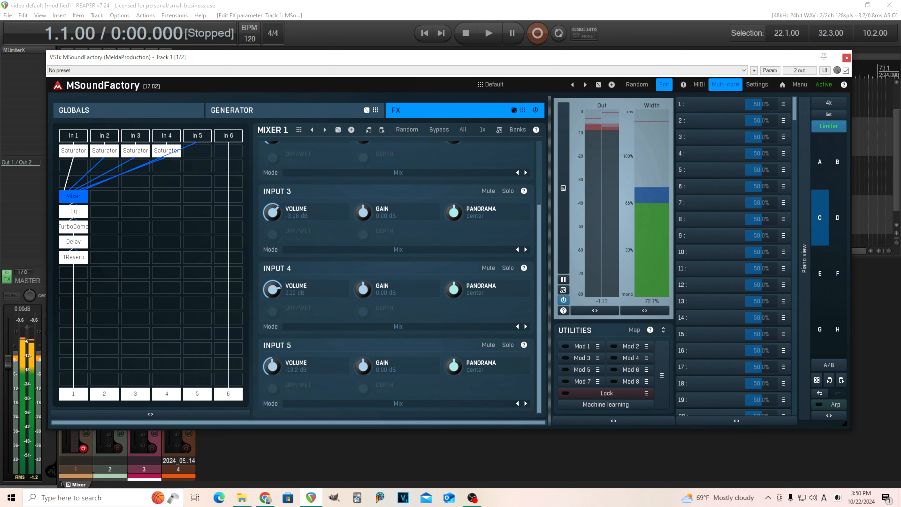
left_click_drag(272, 366, 272, 361)
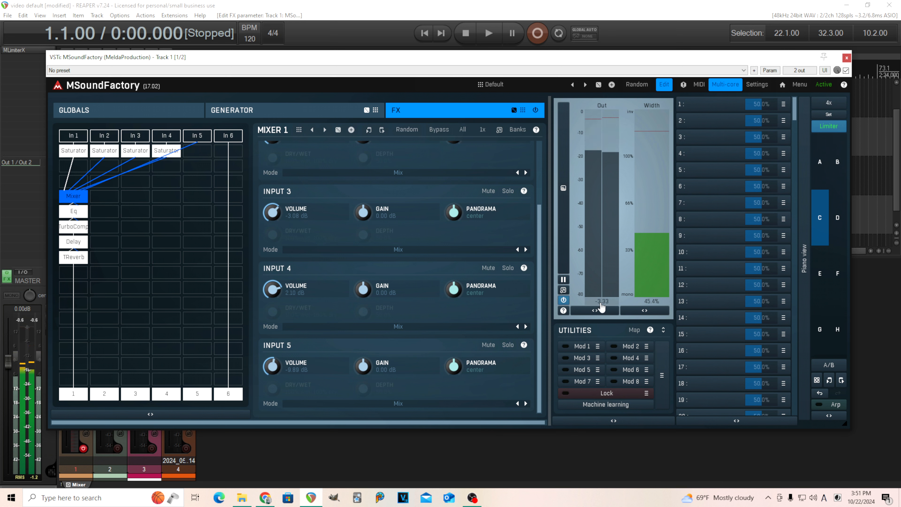
Step: Check the TurboComp in the FX chain, return to the Mixer and lower Input 5's volume to about -12.6 dB
left_click(73, 226)
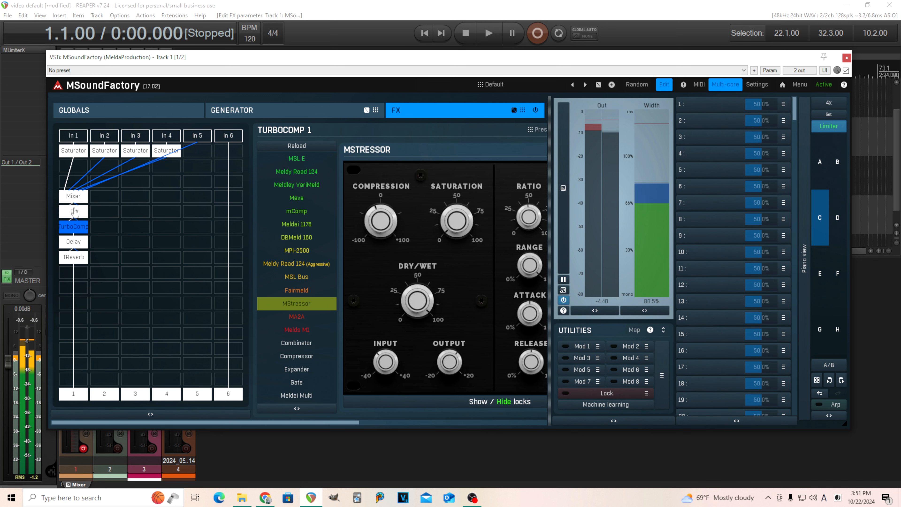
left_click(73, 197)
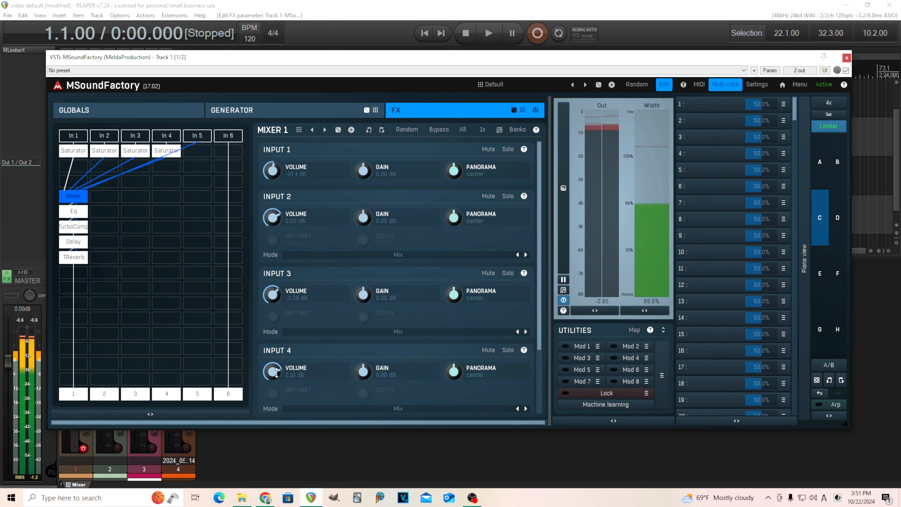
scroll(537, 341, "down", 2)
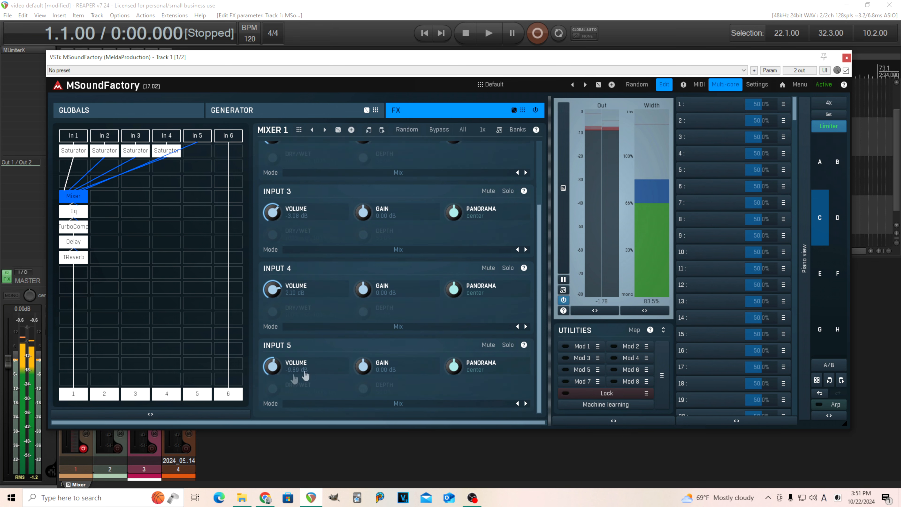
left_click_drag(272, 367, 272, 369)
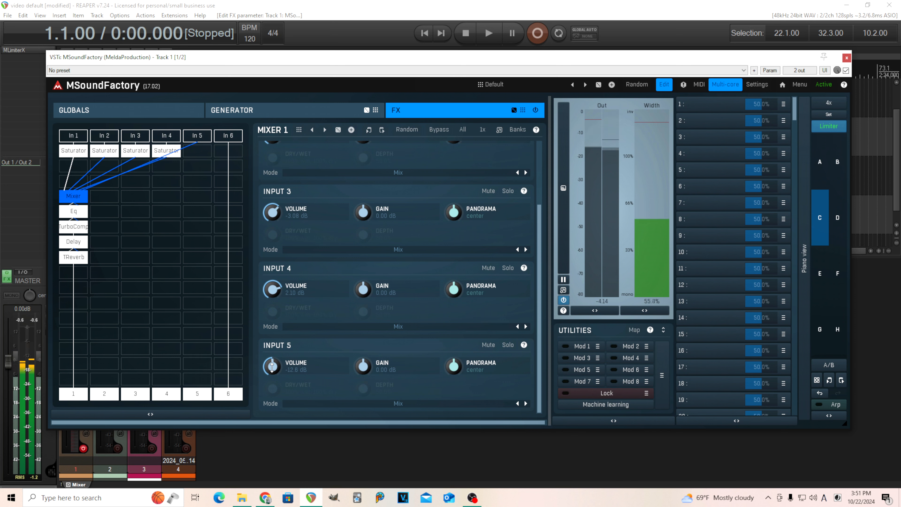